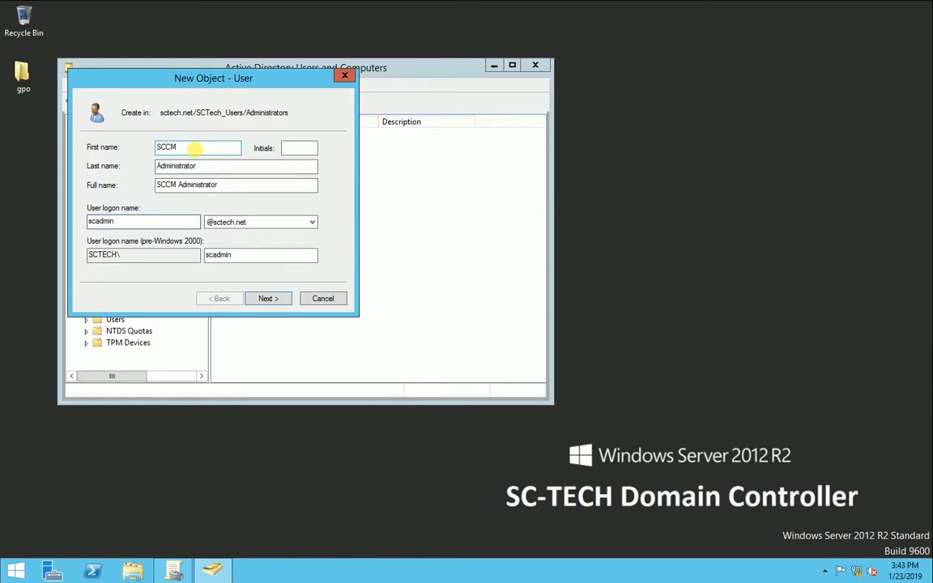
Change the new user's logon name to sccmadmin, then enter and confirm the account password
left_click(90, 222)
type("cm")
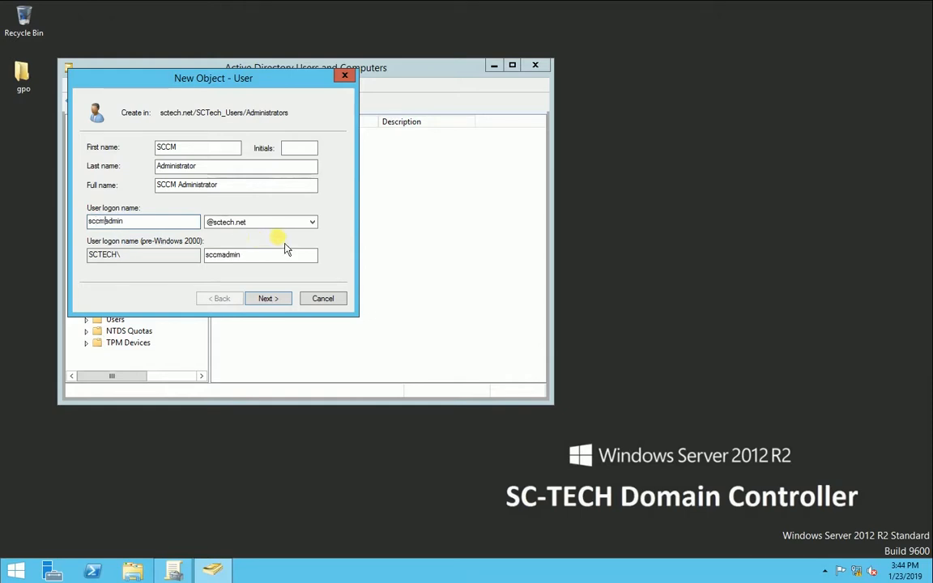
left_click(274, 302)
type("•••••••••••")
key("Tab")
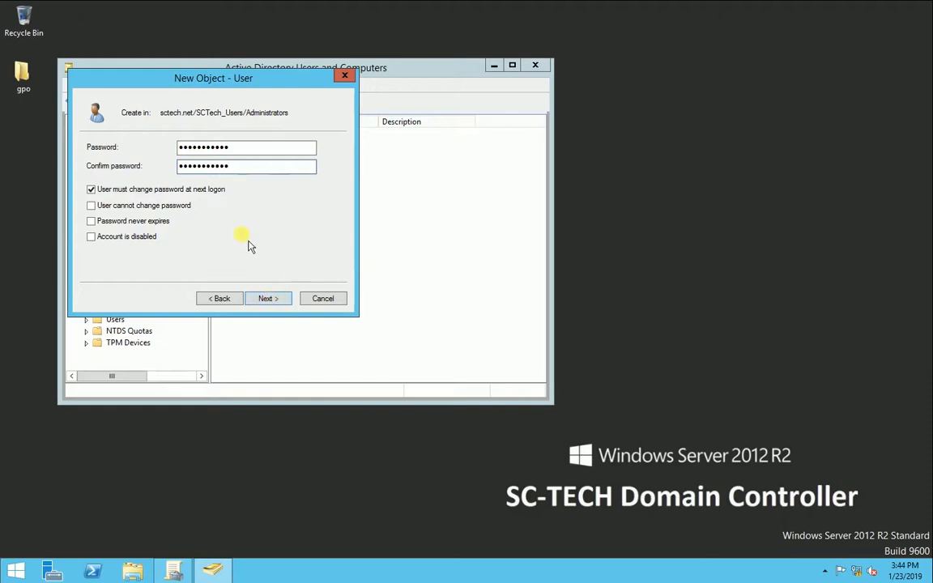
Turn off the forced password change at next logon, set the password to never expire, and finish creating the user
left_click(156, 188)
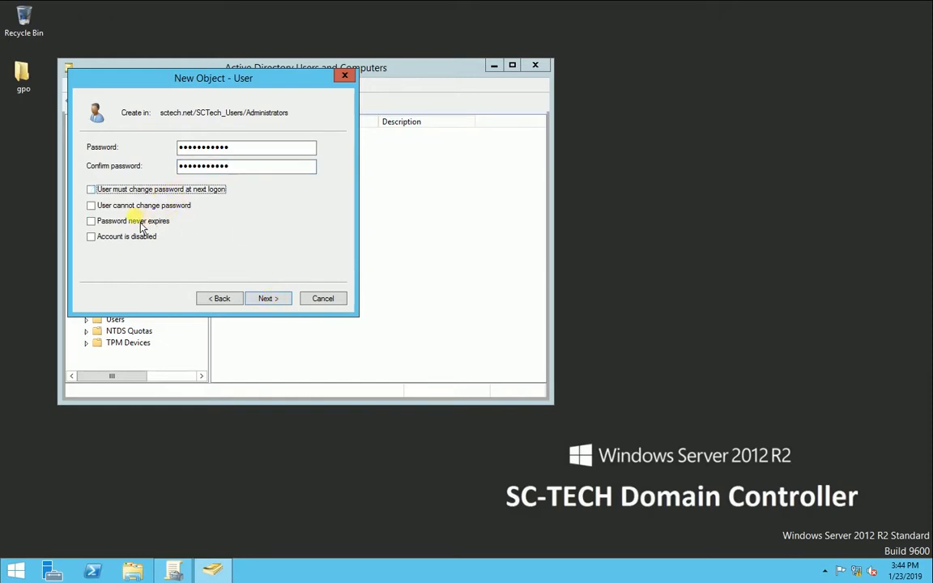
left_click(155, 220)
left_click(275, 299)
left_click(276, 299)
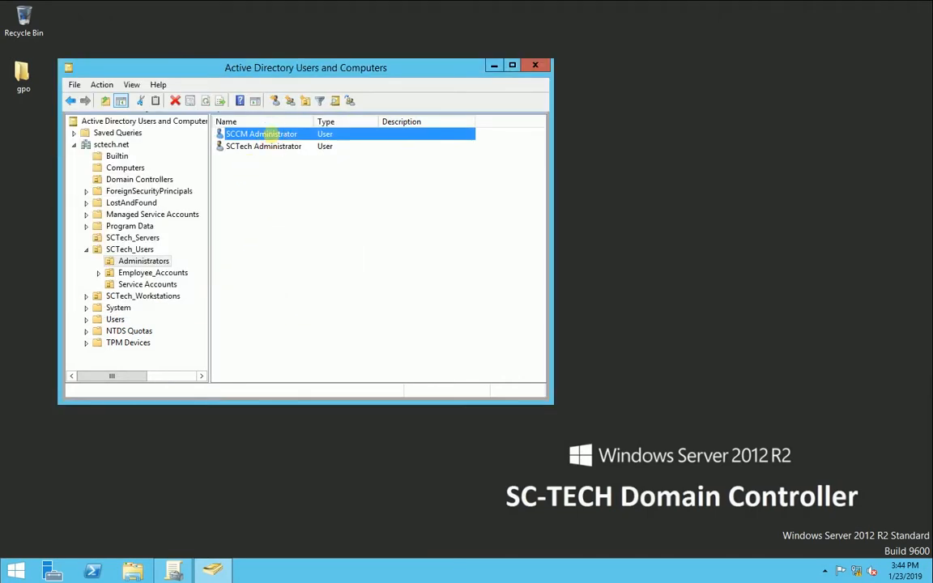
Open the SCCM Administrator account's properties and add it to the Schema Admins group
double_click(274, 135)
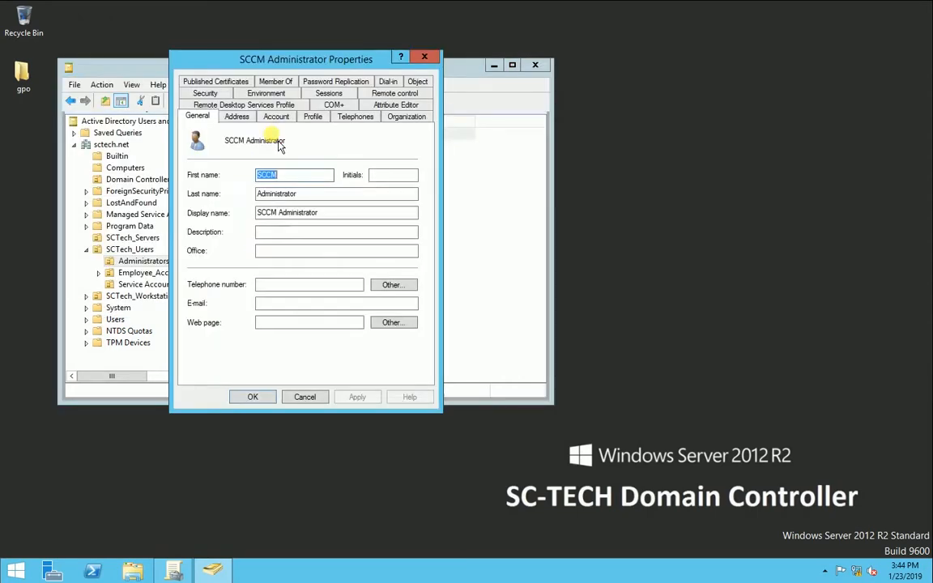
left_click(270, 81)
left_click(208, 273)
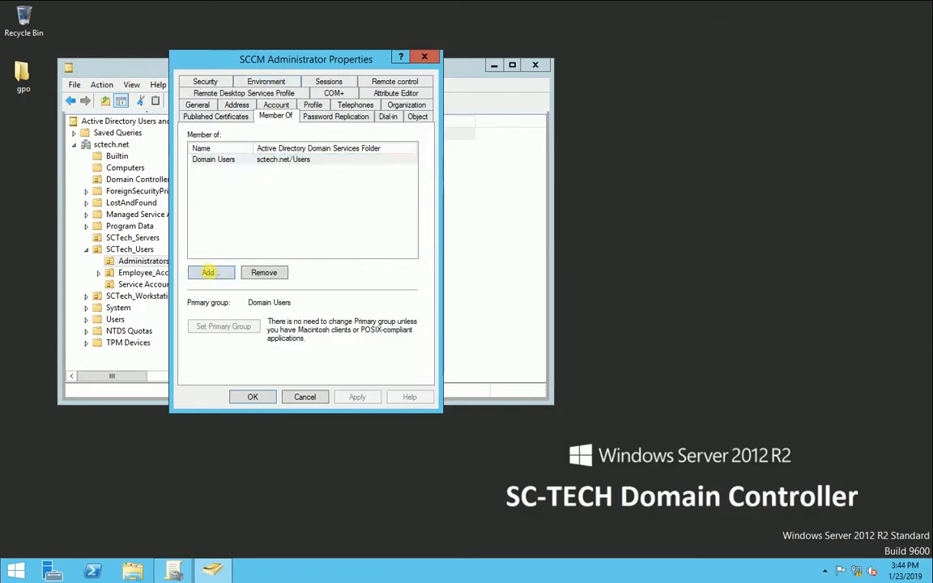
type("sche")
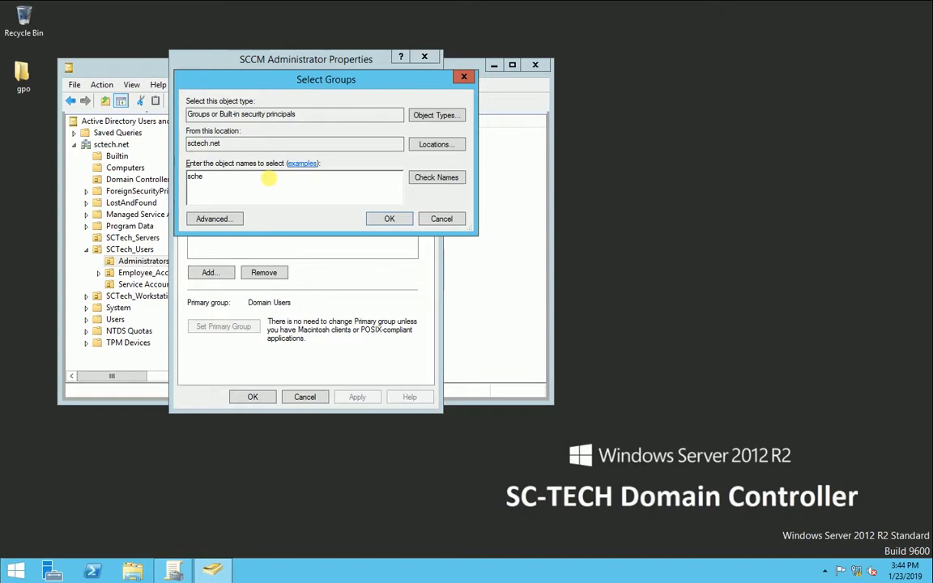
key("Return")
Add the SCCM Administrator account to the Enterprise Admins group and apply the membership changes
left_click(215, 275)
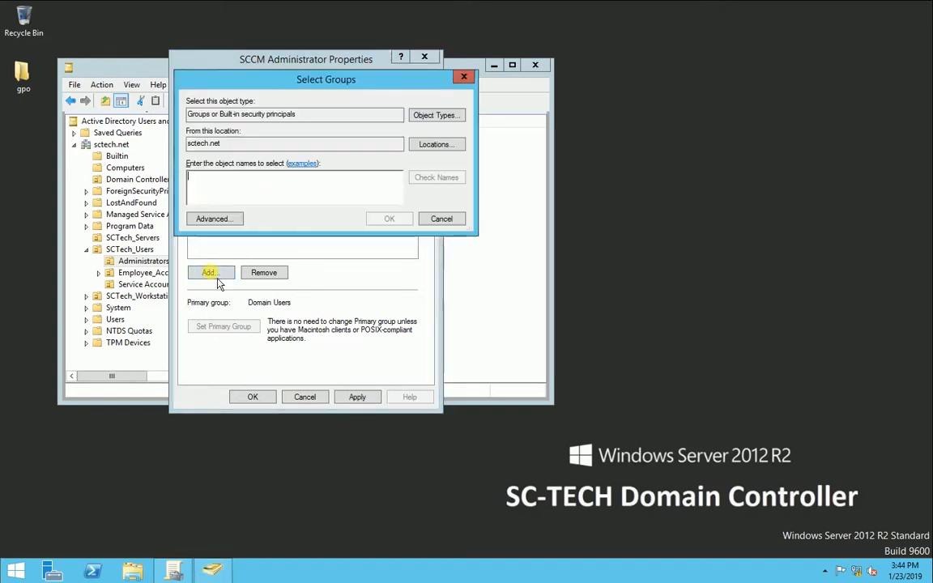
type("enter")
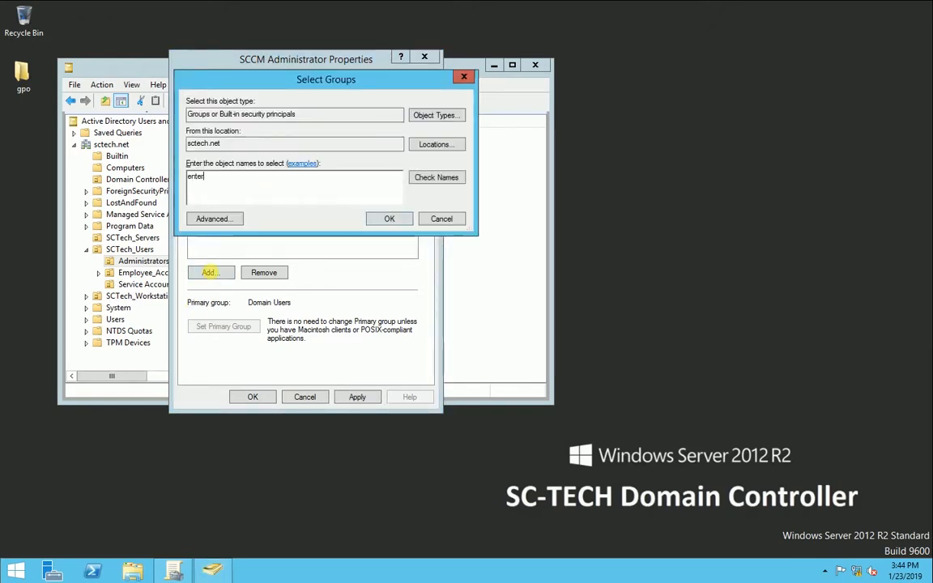
key("Return")
left_click(250, 178)
key("Return")
key("Return")
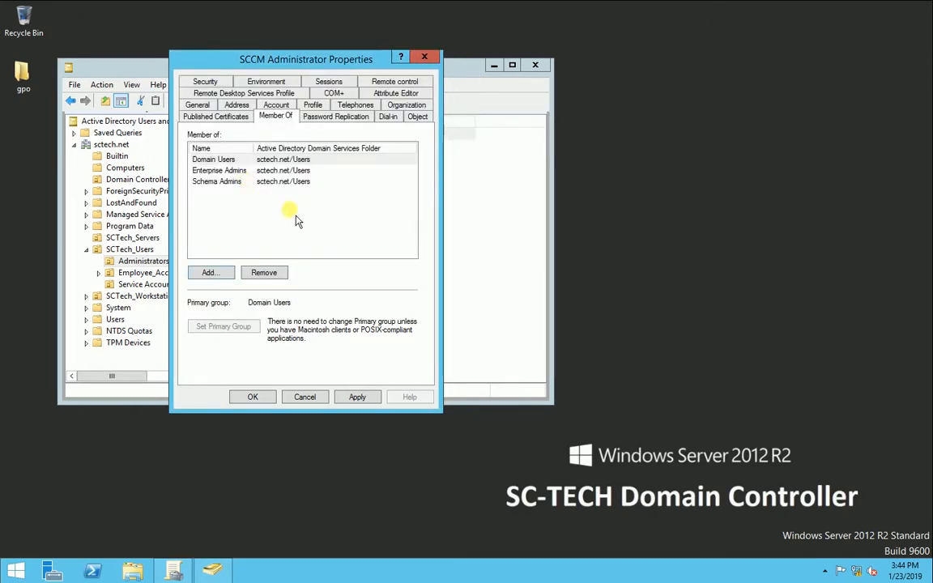
left_click(256, 159)
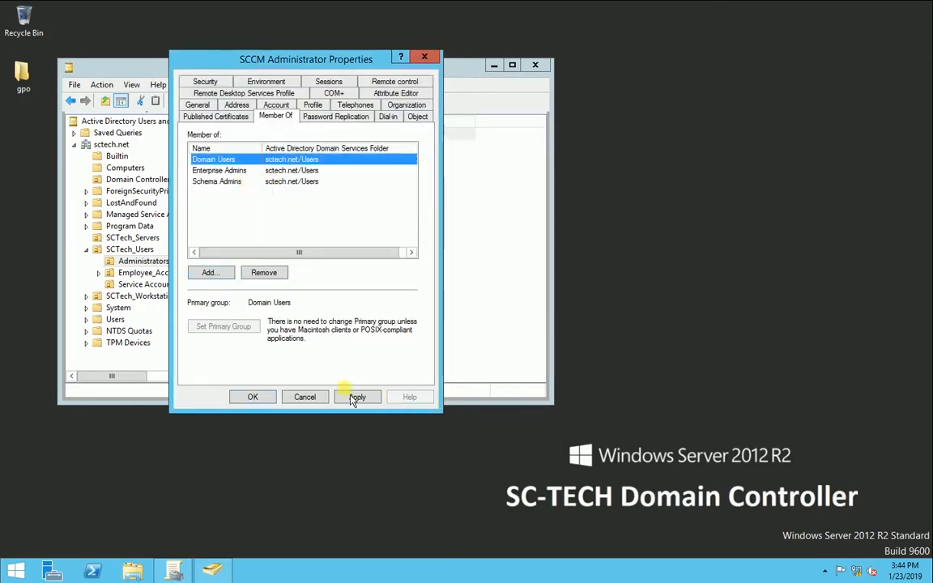
left_click(357, 397)
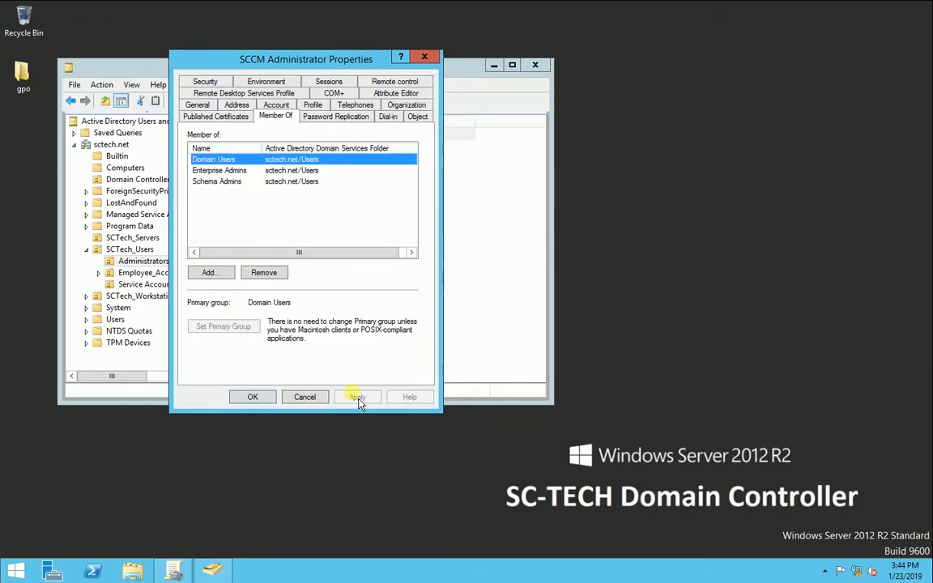
left_click(286, 399)
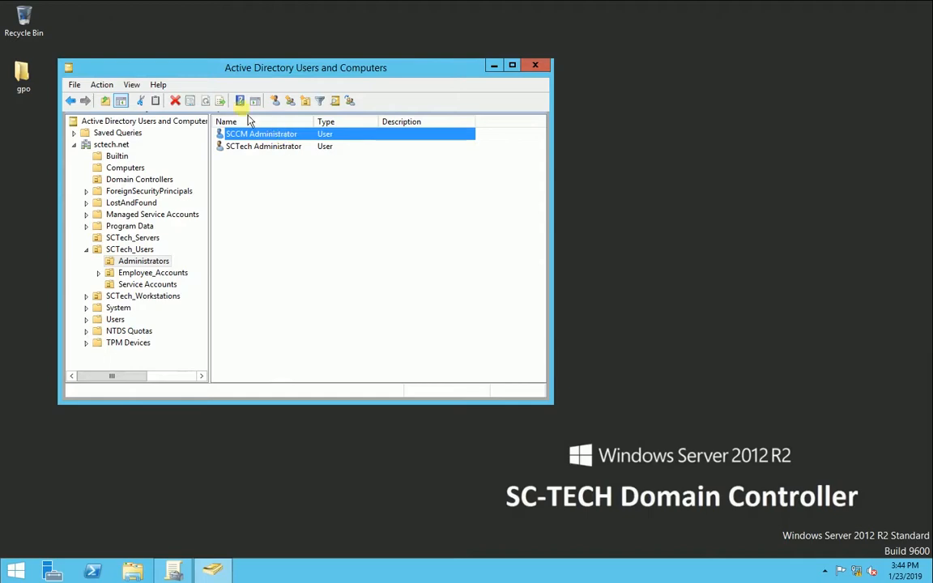
Switch to the SCCM server machine and sign in to the SCTECH domain as sccmadmin with the account password
left_click(143, 1)
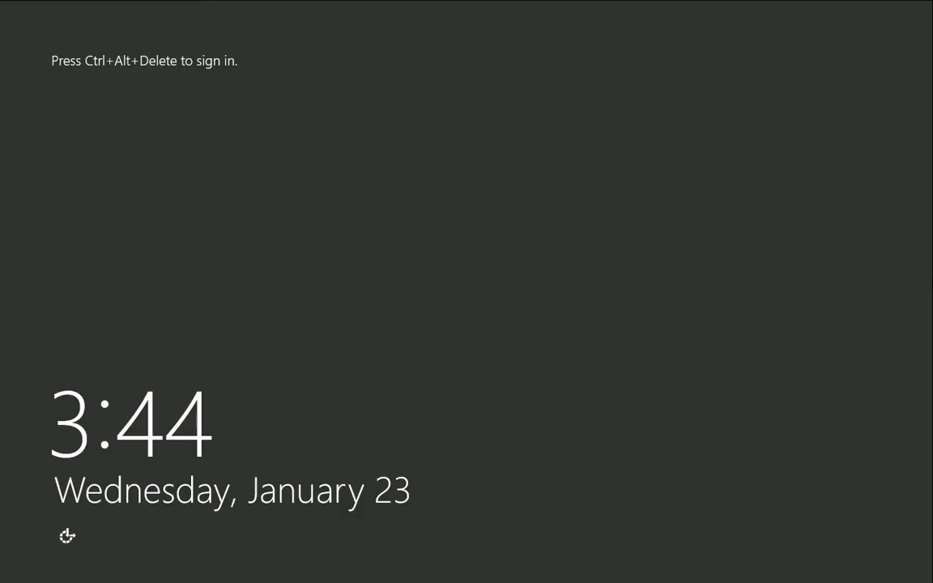
key("ctrl+alt+Delete")
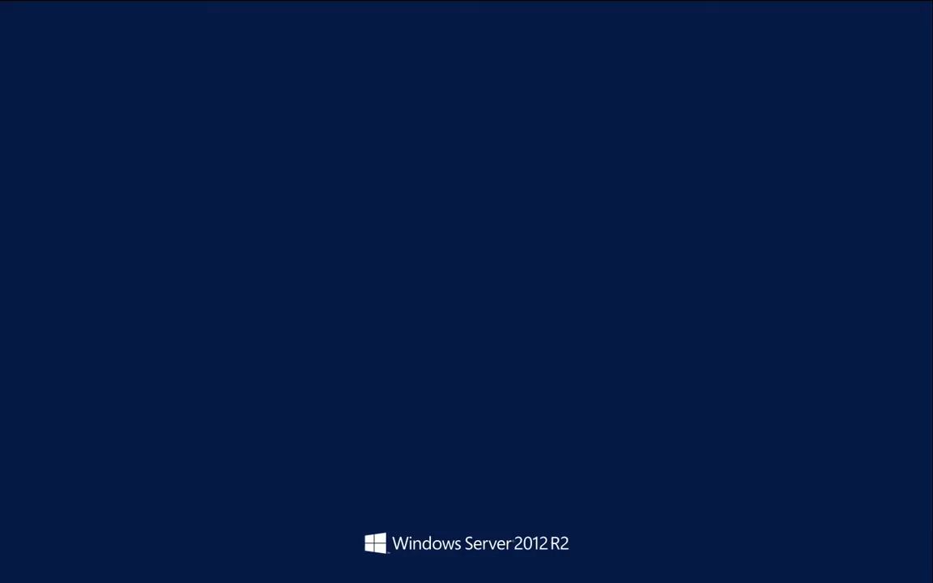
left_click(264, 188)
left_click(537, 301)
type("sccmadmin")
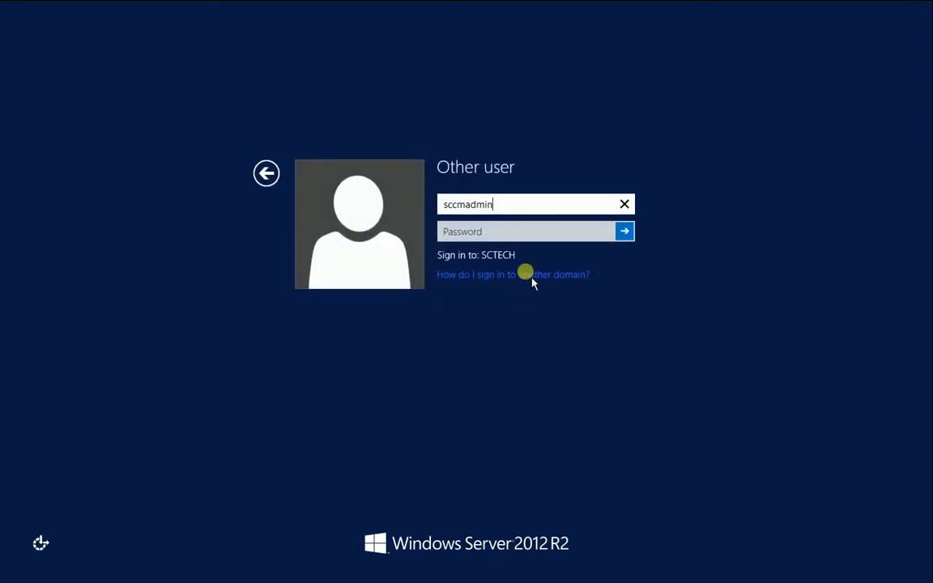
key("Tab")
type("*********")
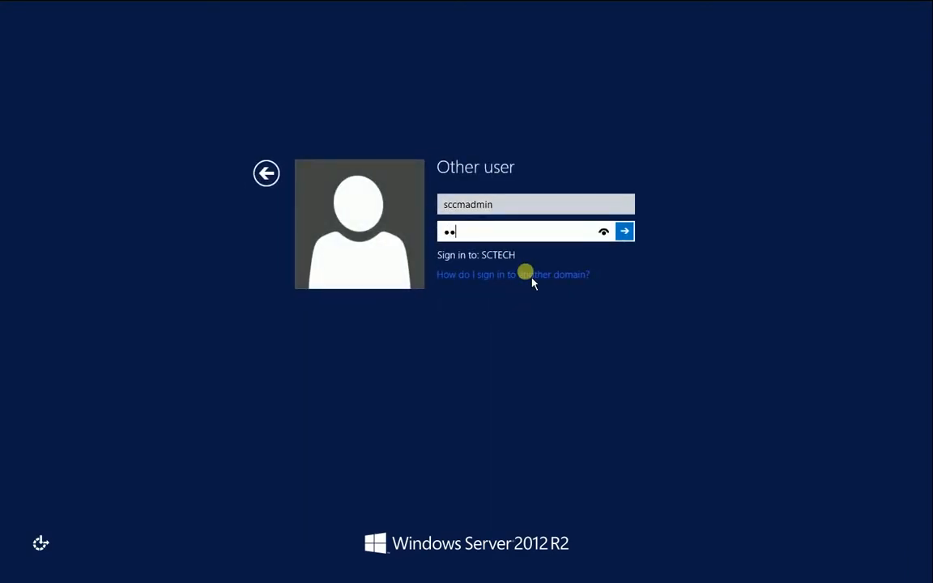
type("**")
key("Return")
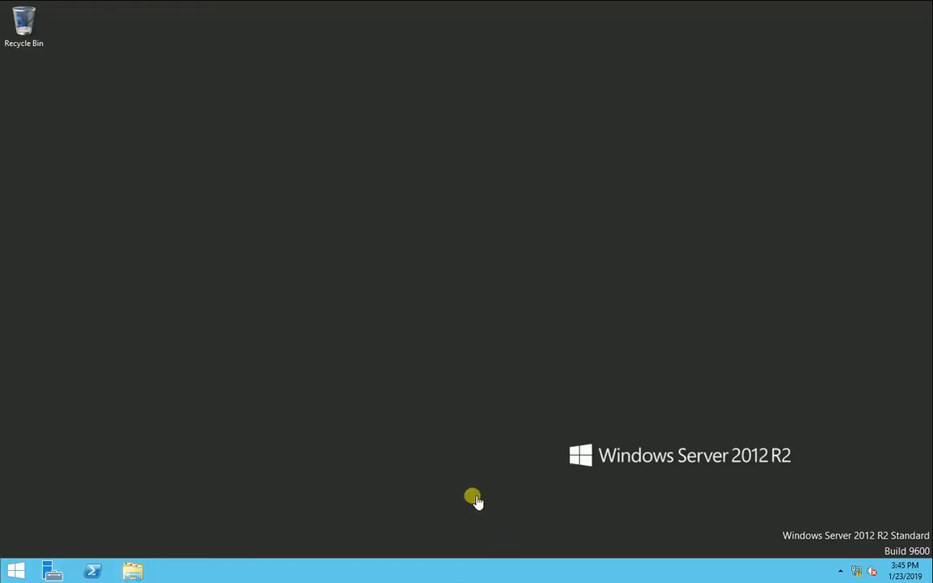
Review the server's Windows edition, computer name and domain in the System information, then close it
right_click(15, 571)
left_click(61, 367)
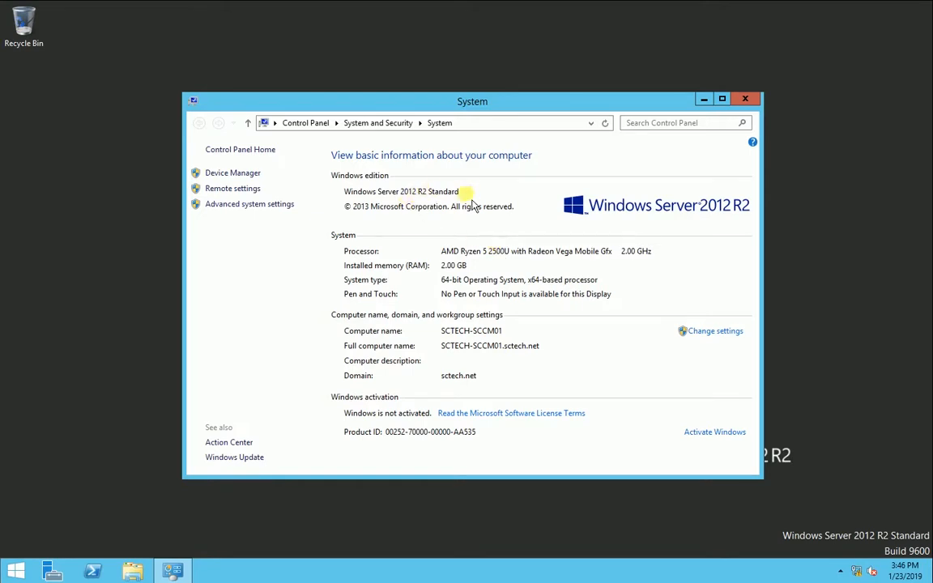
left_click(747, 100)
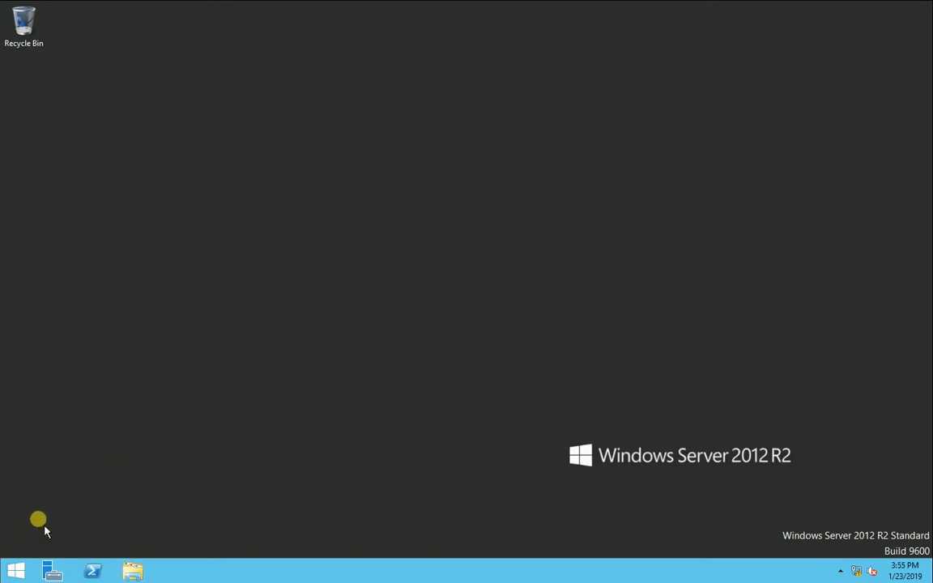
Open Server Manager and take the Add Roles and Features Wizard to feature selection, using role-based installation on this server without adding roles
left_click(17, 571)
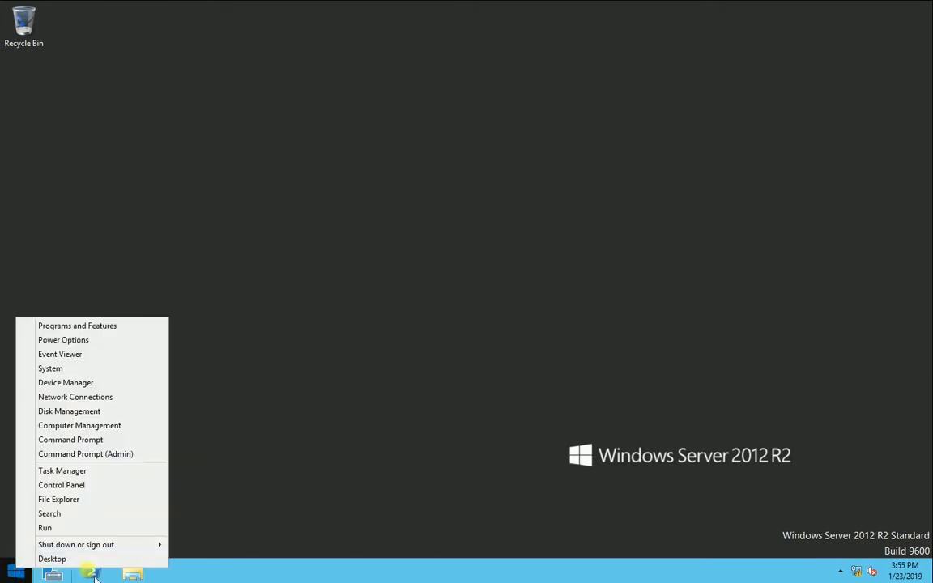
left_click(77, 552)
left_click(52, 569)
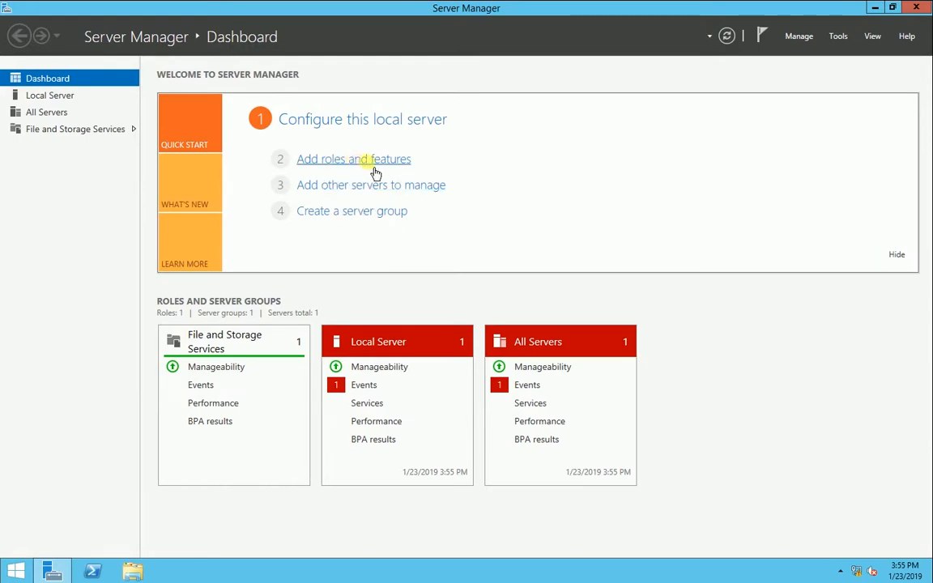
left_click(376, 170)
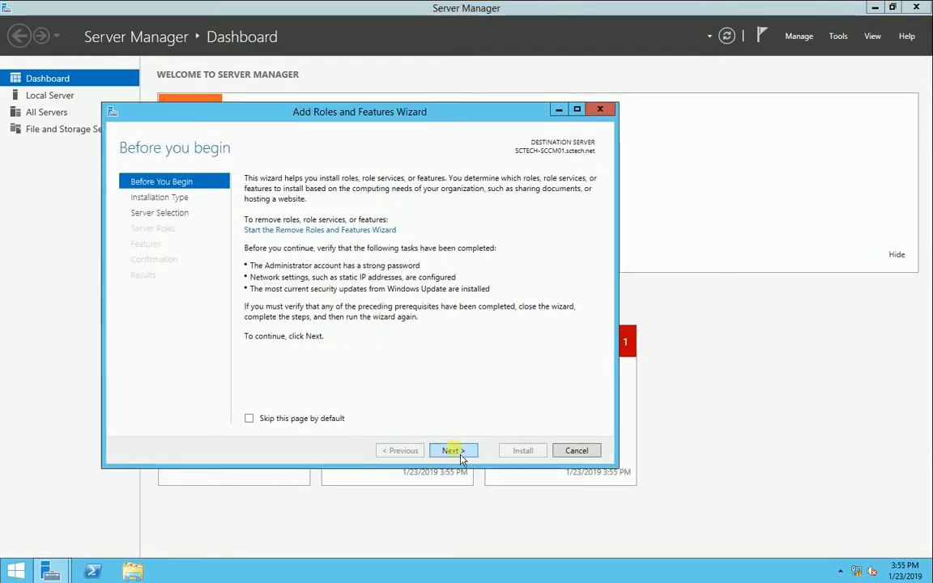
left_click(453, 451)
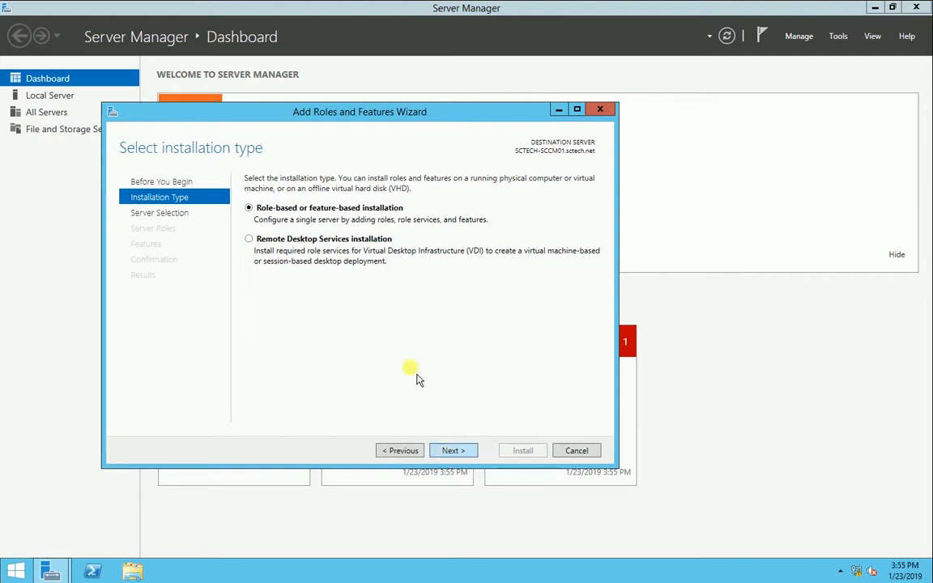
left_click(454, 451)
left_click(454, 452)
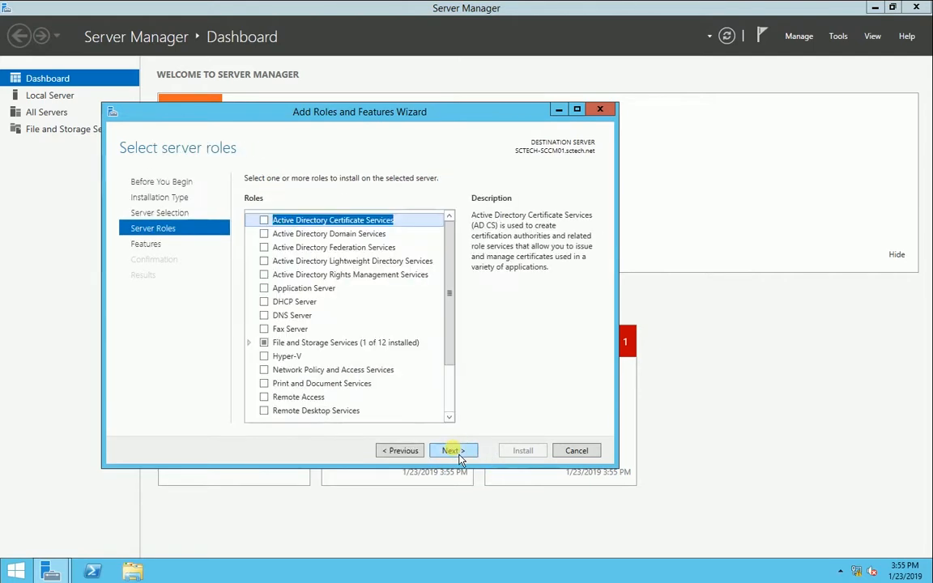
left_click(454, 451)
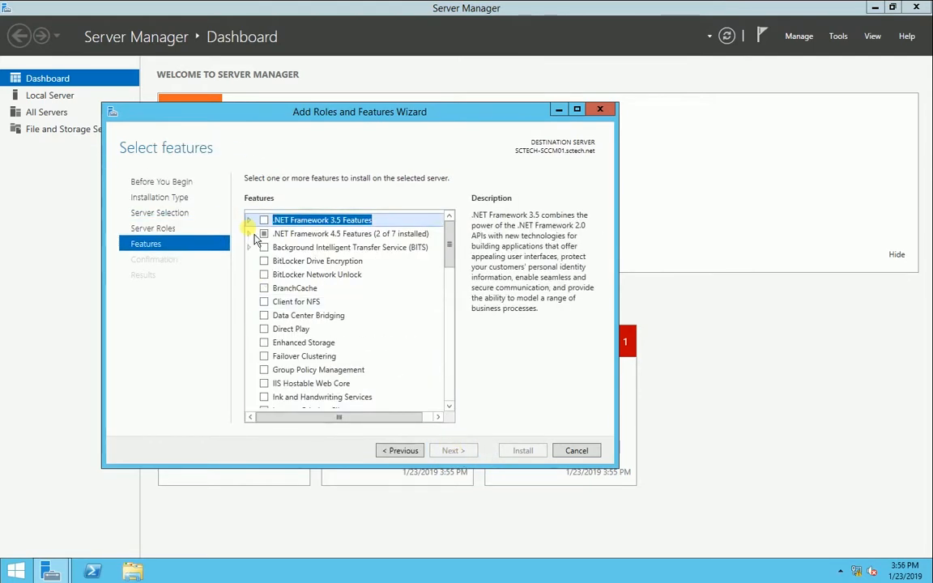
Select .NET Framework 3.5 (includes .NET 2.0 and 3.0) for installation and allow the server to restart automatically if required
left_click(248, 219)
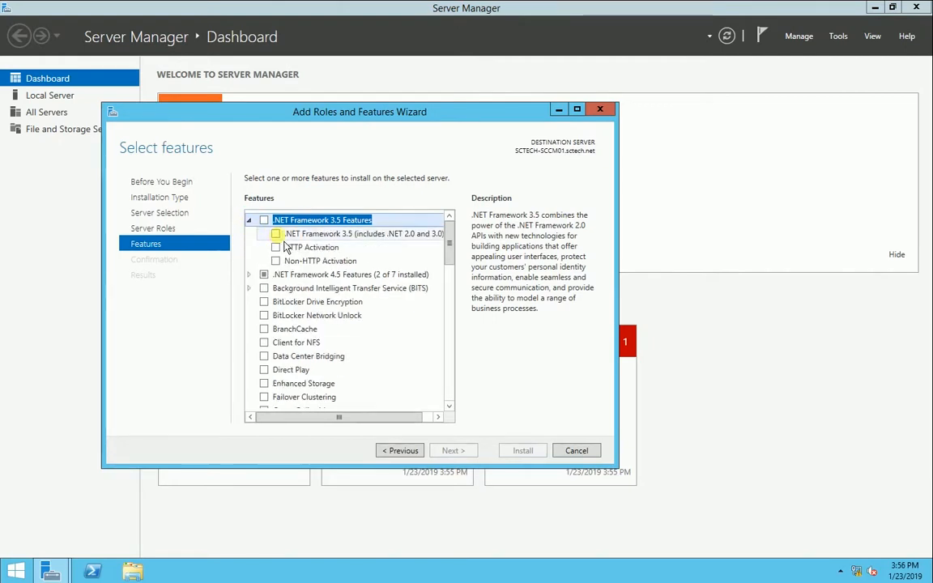
left_click(275, 234)
left_click(452, 450)
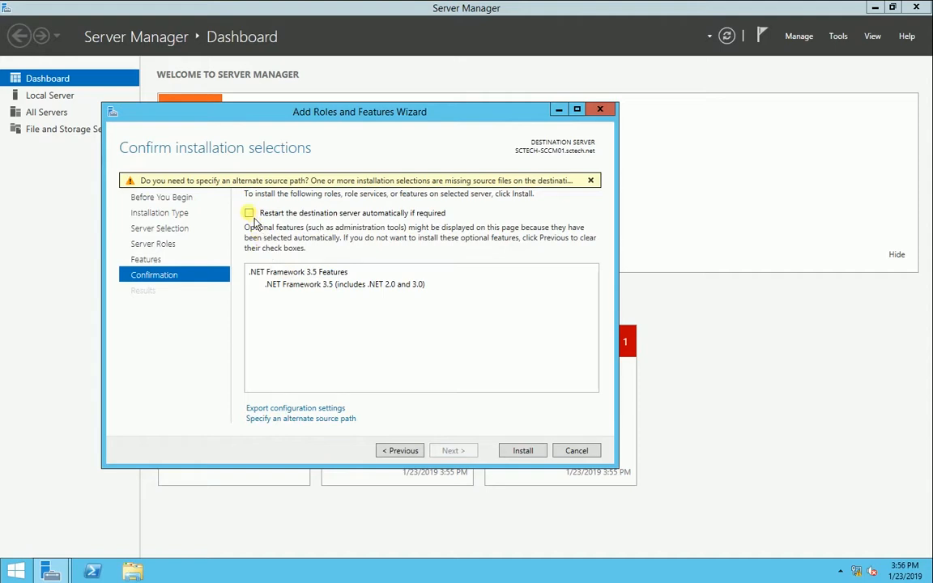
left_click(250, 214)
left_click(507, 329)
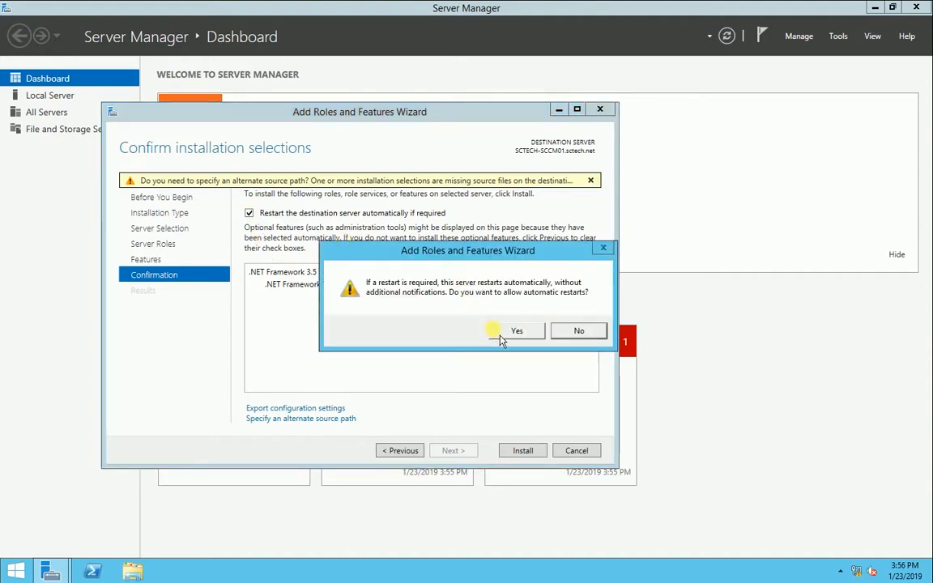
Open the alternate source path settings, then browse DVD drive E: to its sources\sxs folder and copy that folder's path
left_click(312, 419)
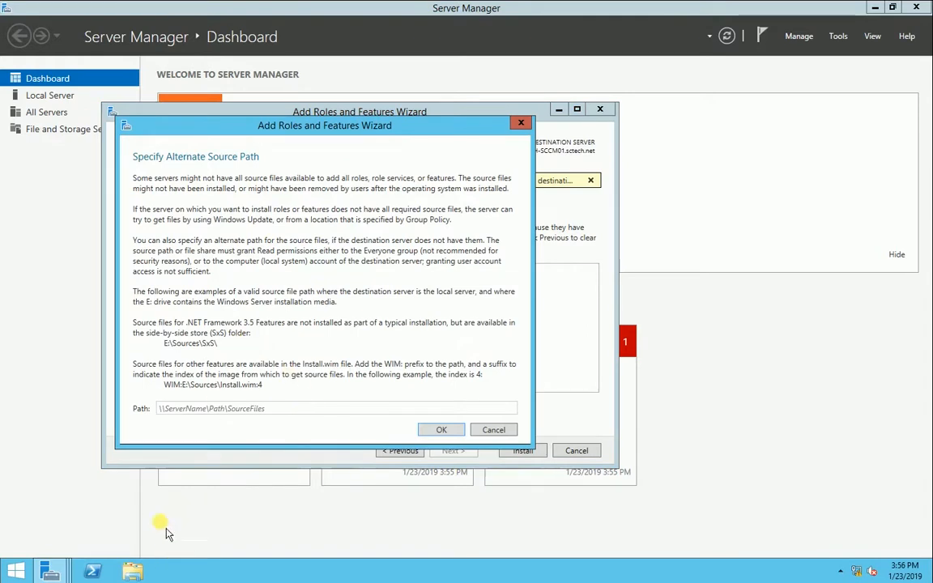
left_click(134, 568)
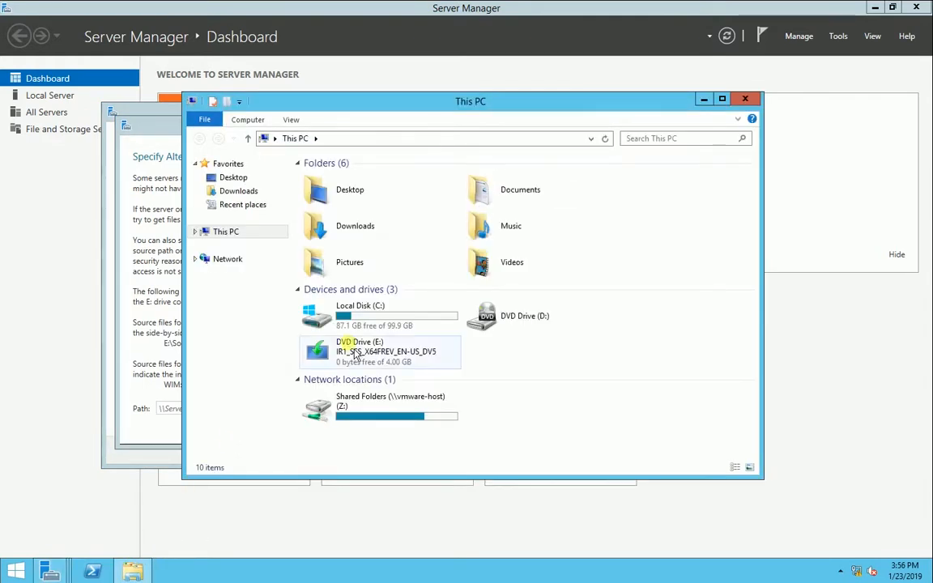
double_click(383, 365)
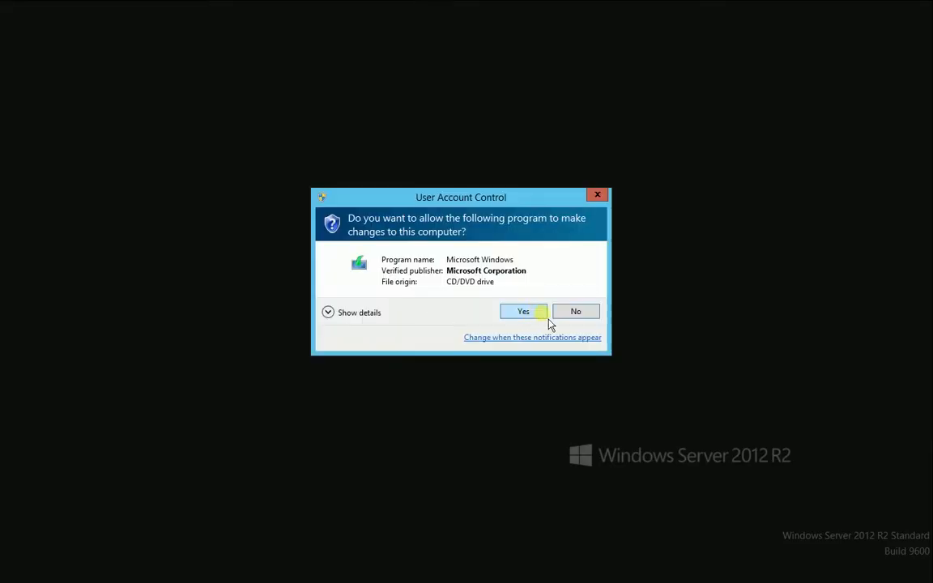
left_click(535, 315)
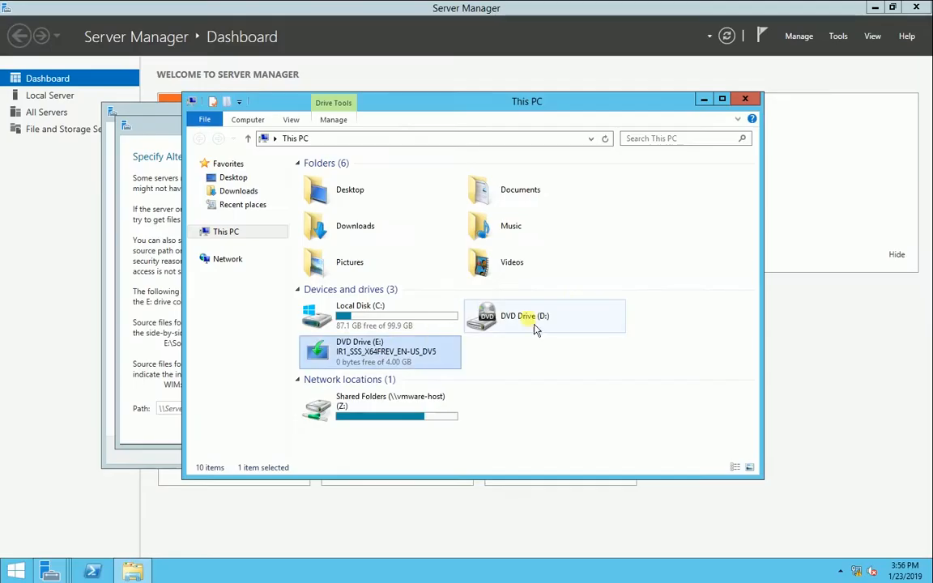
left_click(208, 235)
left_click(243, 342)
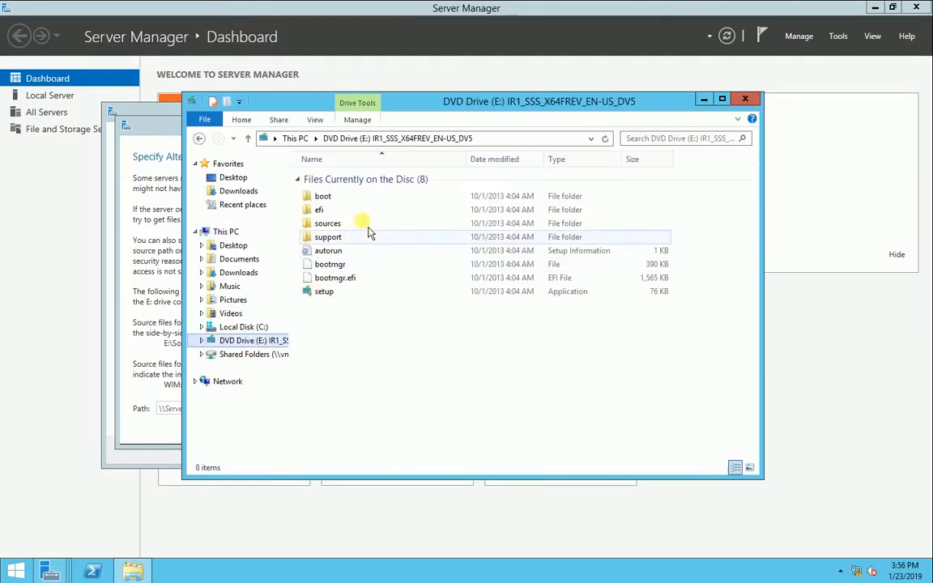
left_click(332, 226)
double_click(337, 226)
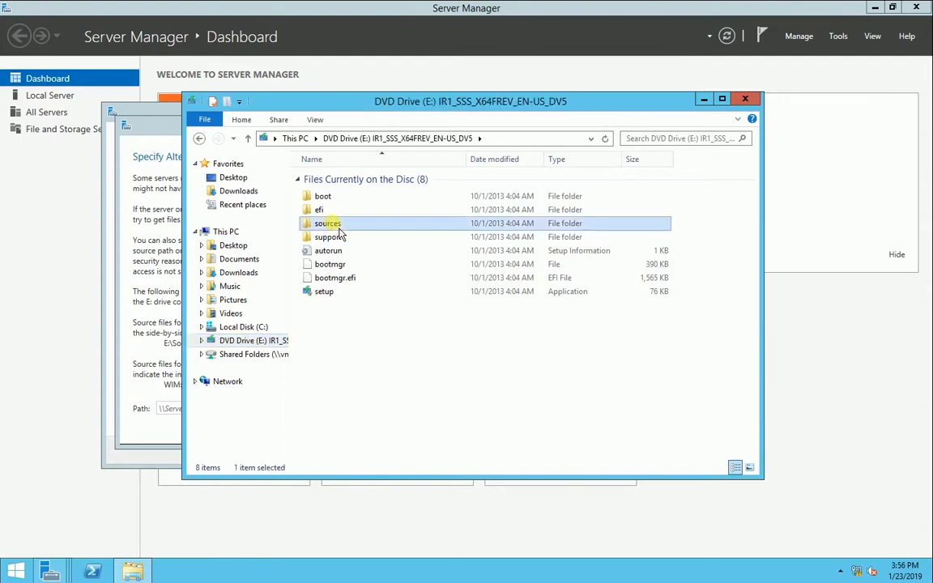
left_click(326, 279)
double_click(324, 279)
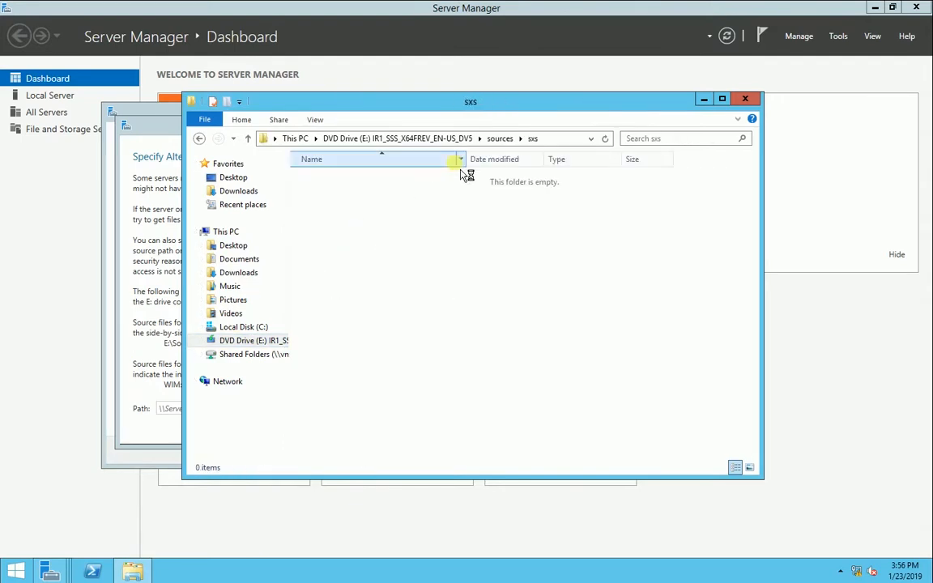
left_click(553, 139)
key("ctrl+c")
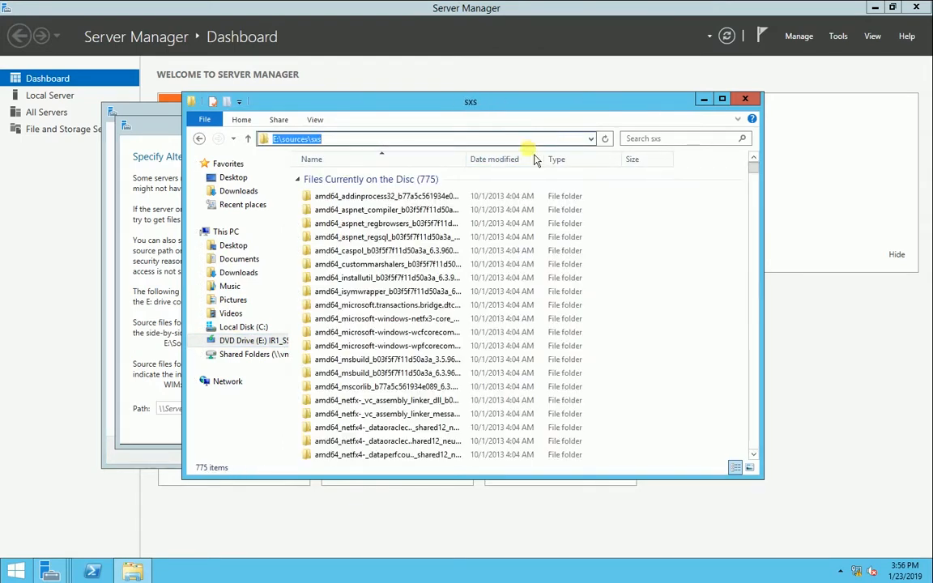
Close the file browser and set the wizard's alternate source path to E:\sources\sxs
left_click(746, 99)
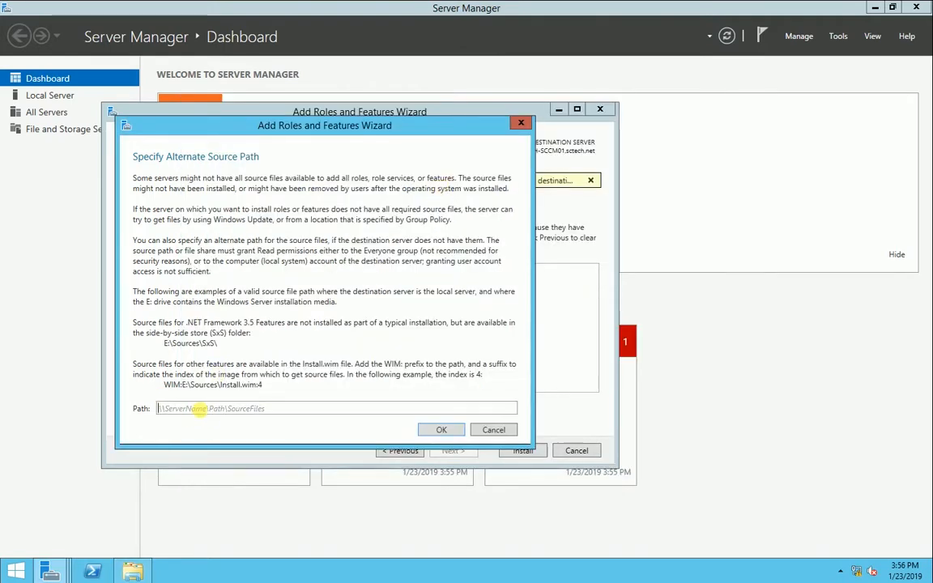
key("ctrl+v")
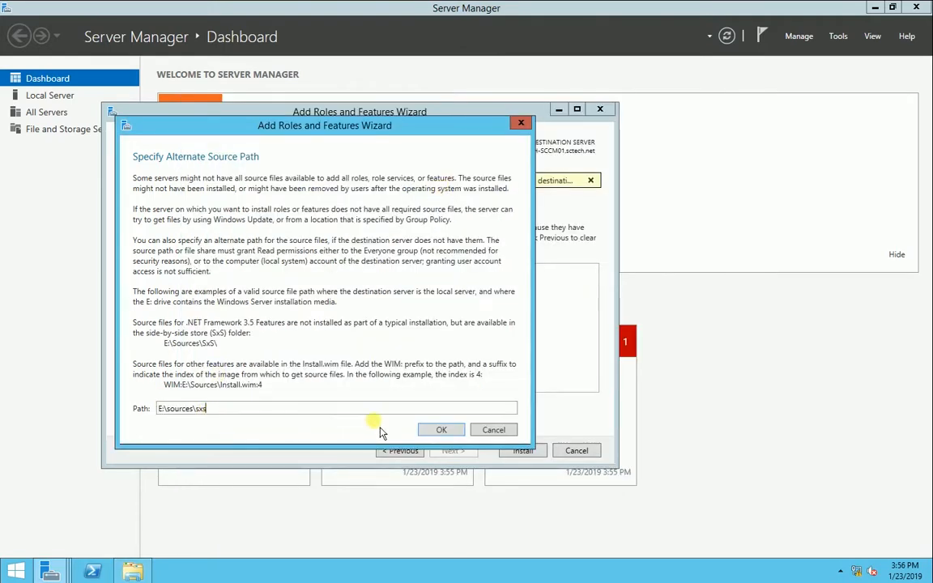
left_click(441, 430)
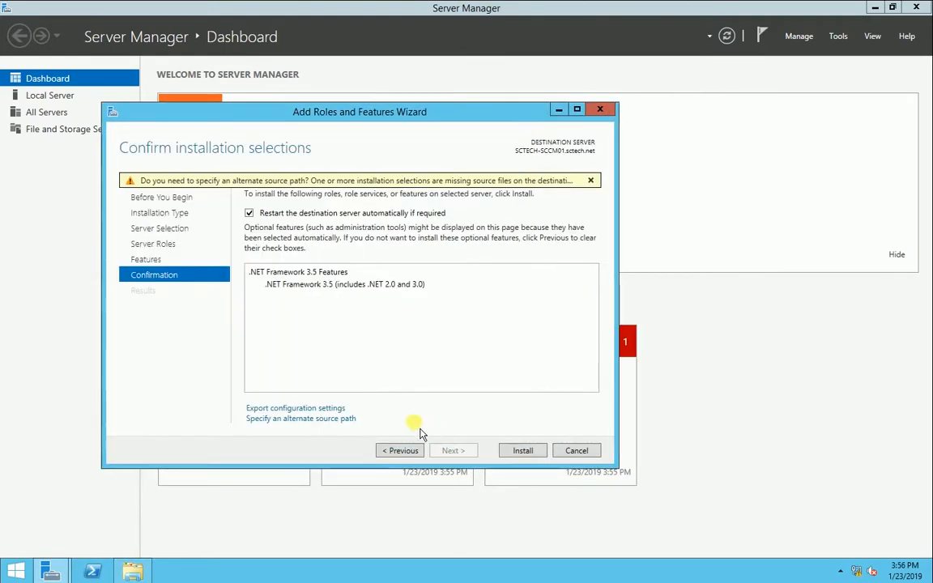
Install the .NET Framework 3.5 feature, then close the wizard and Server Manager
left_click(523, 452)
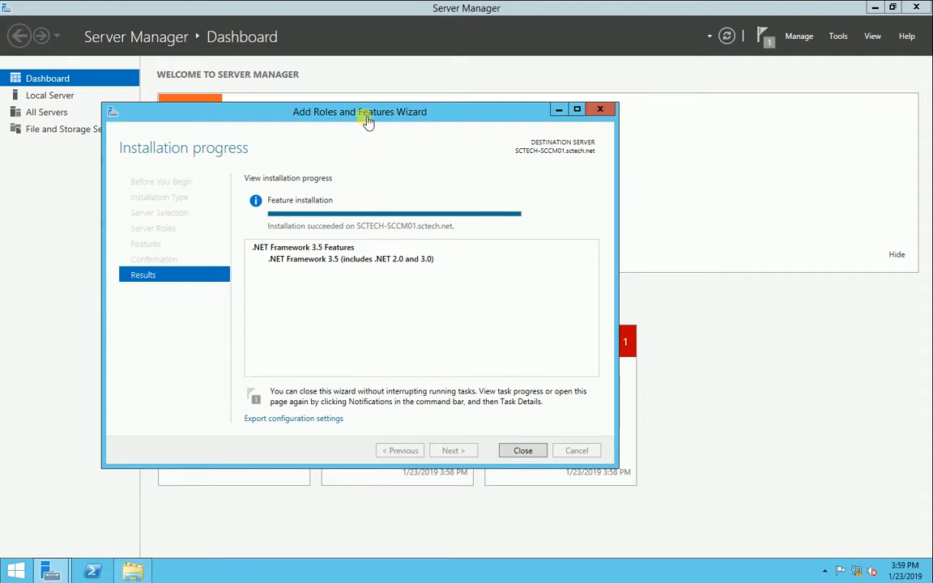
left_click(522, 450)
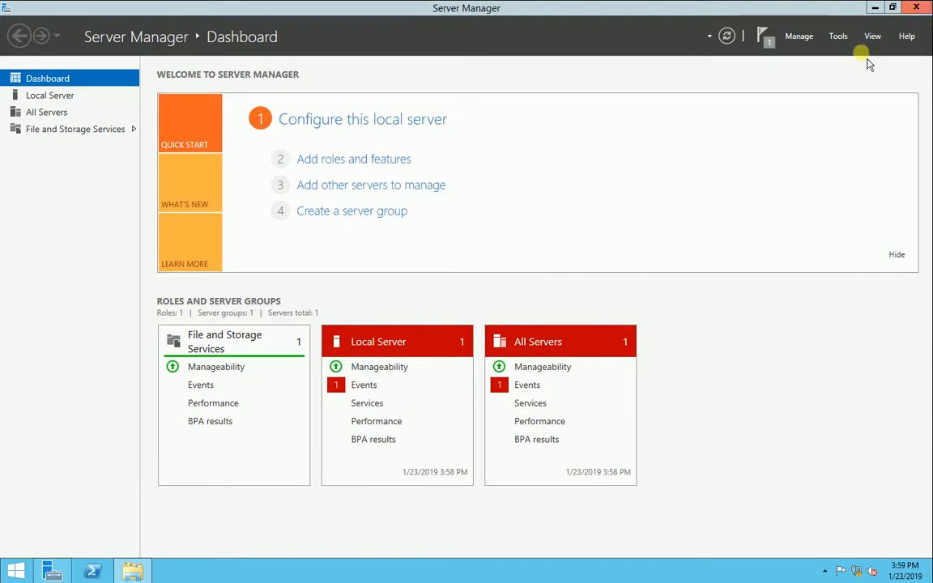
left_click(918, 8)
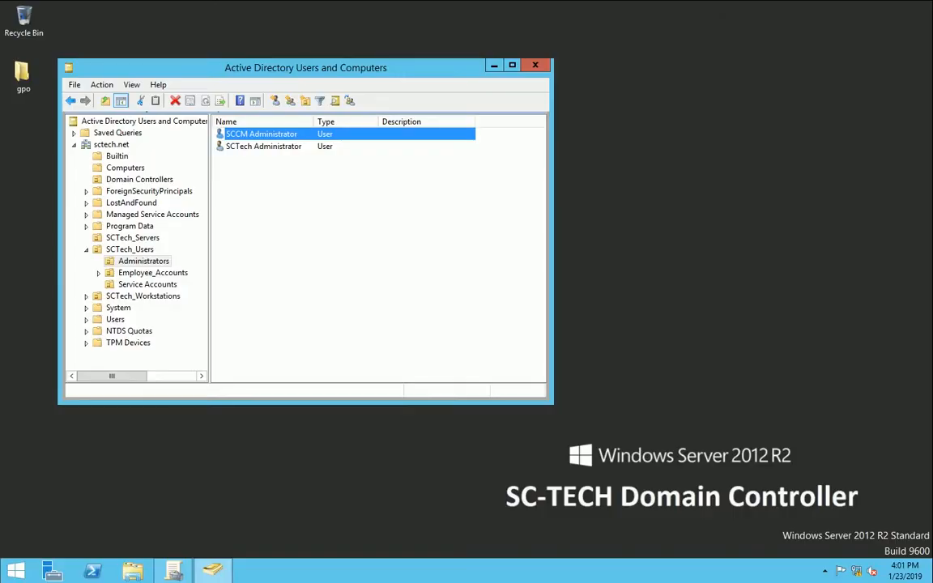
On the domain controller, close Active Directory Users and Computers and switch to ADSI Edit
left_click(535, 64)
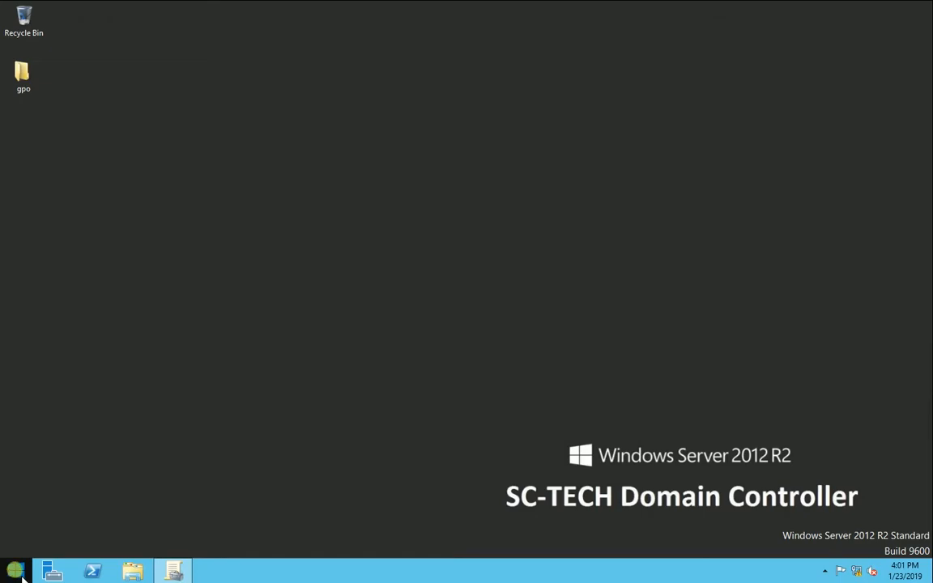
left_click(20, 573)
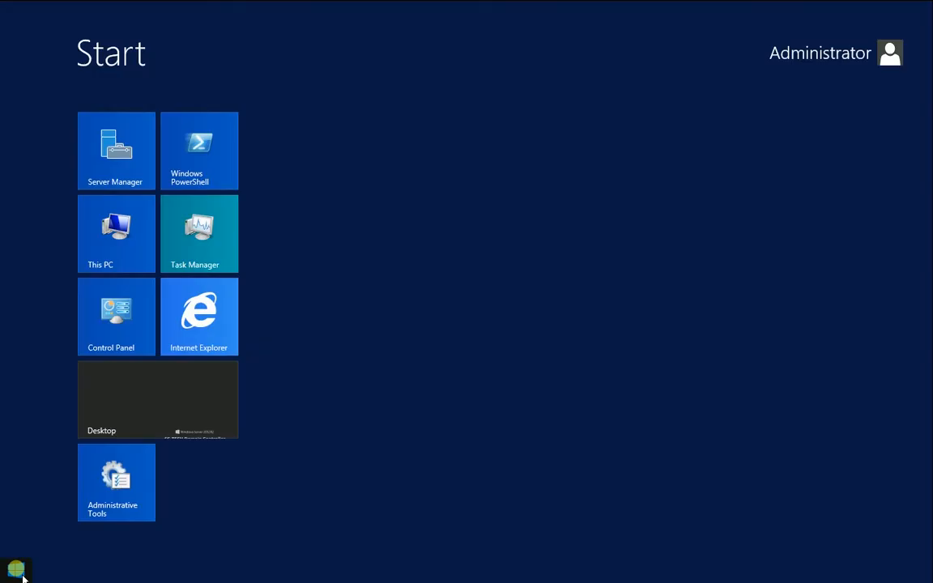
type("adsi Edit")
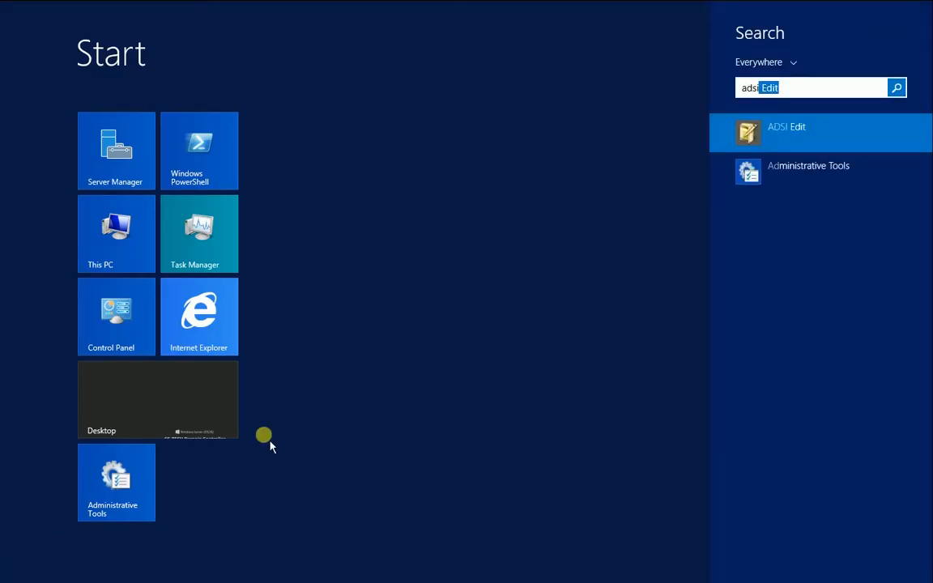
left_click(802, 144)
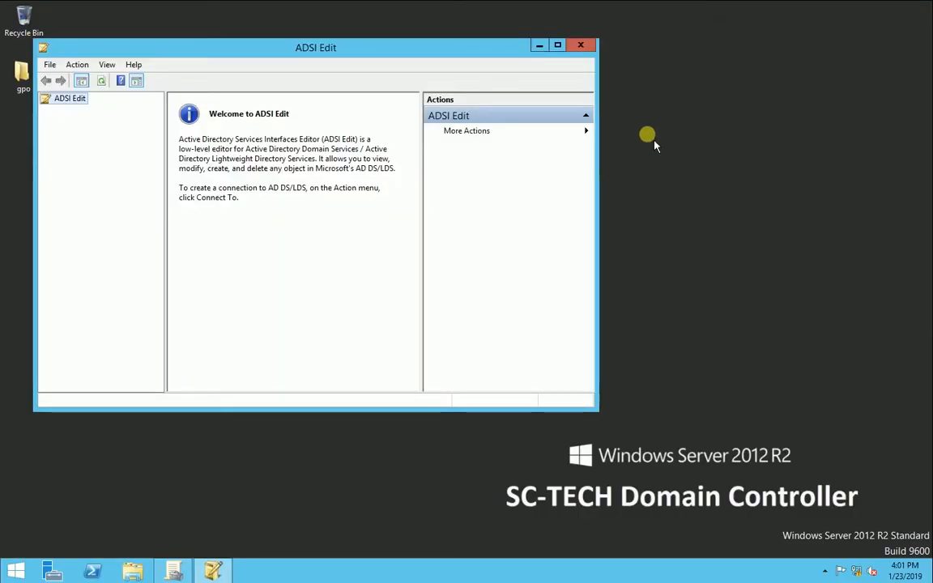
left_click_drag(225, 50, 357, 87)
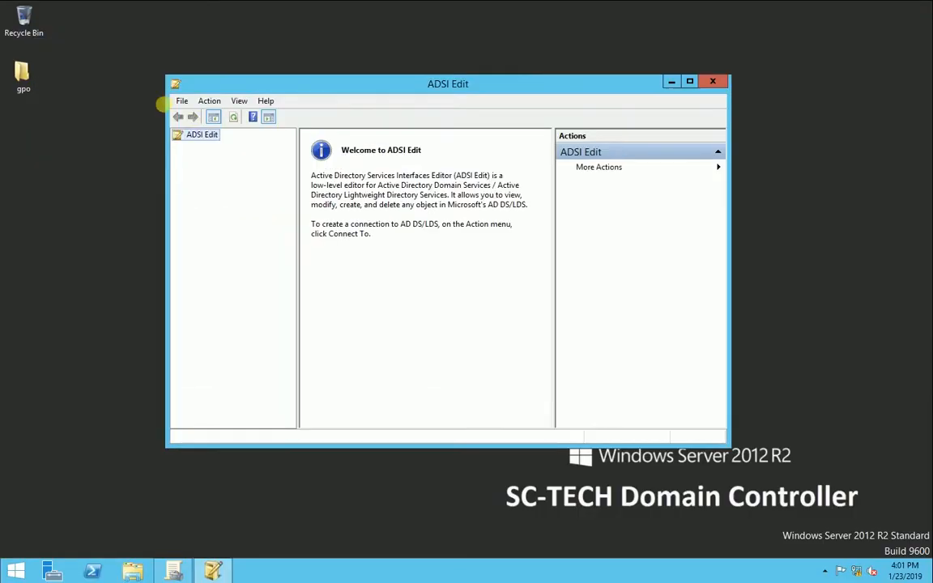
Connect ADSI Edit to the Default naming context and expand DC=sctech,DC=net to the CN=System container
right_click(209, 148)
left_click(243, 146)
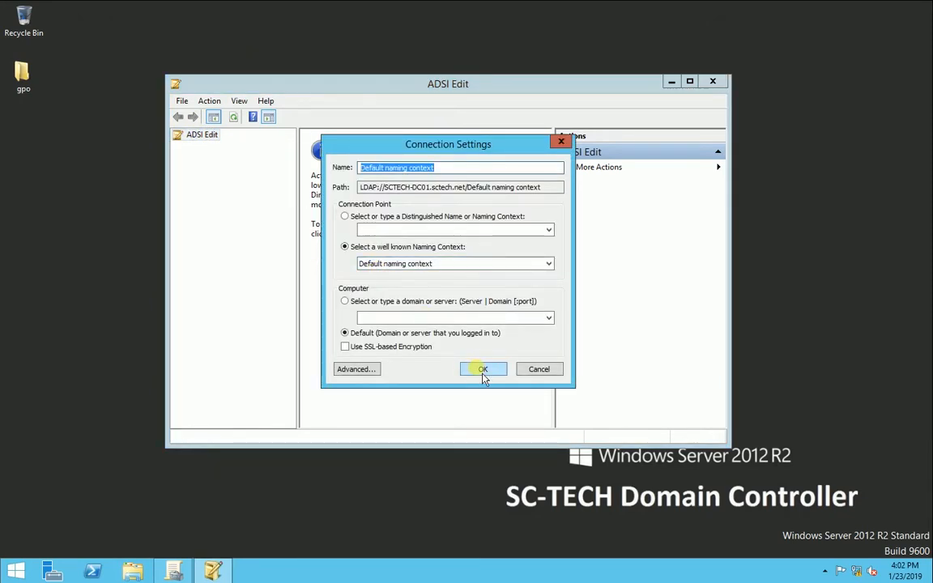
left_click(483, 369)
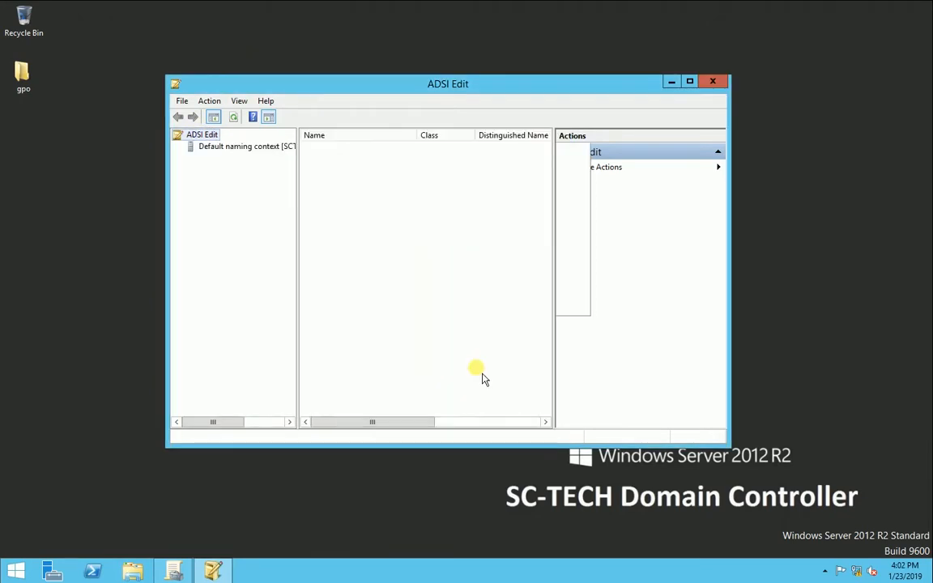
left_click(235, 148)
left_click(180, 146)
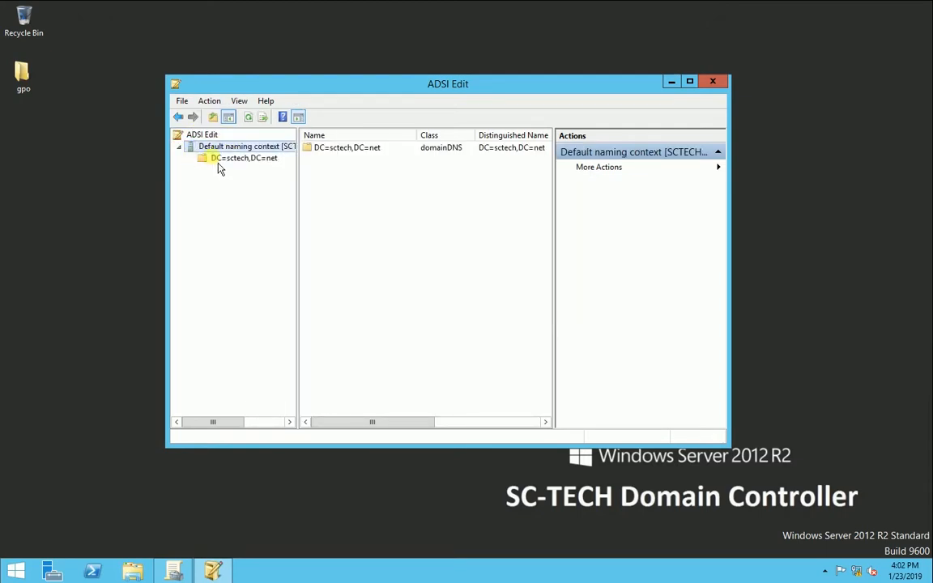
left_click(231, 159)
left_click(191, 158)
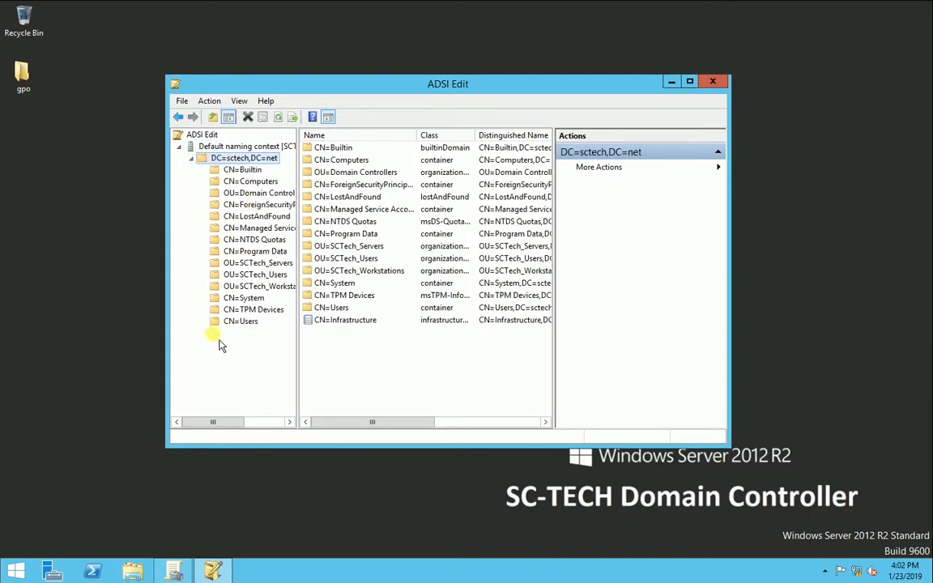
left_click(245, 299)
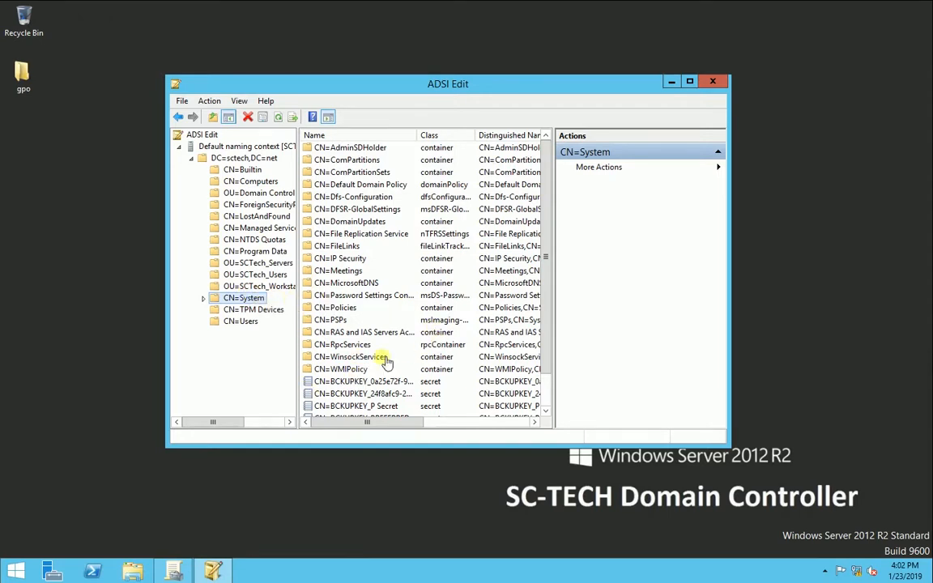
Create a new object of class container named System Management under CN=System
right_click(259, 301)
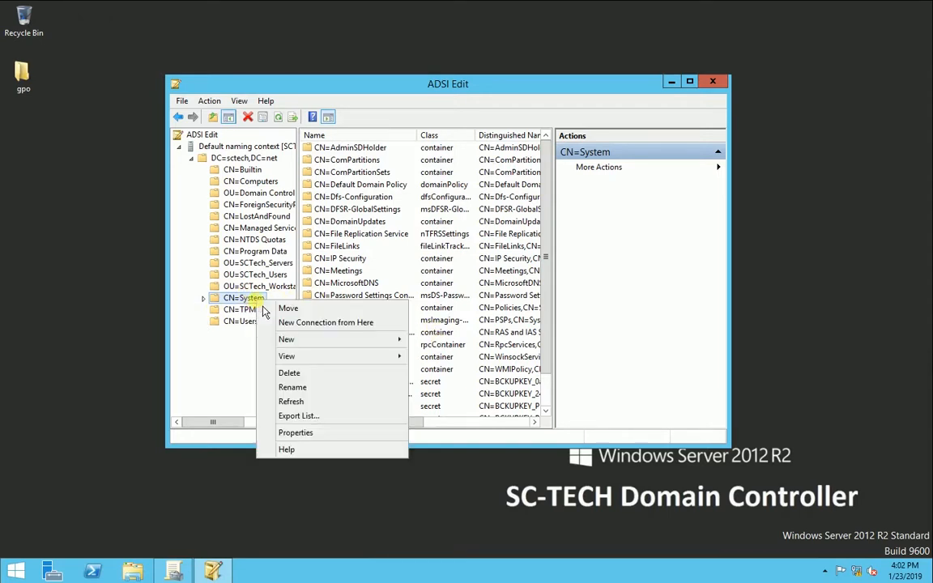
mouse_move(353, 340)
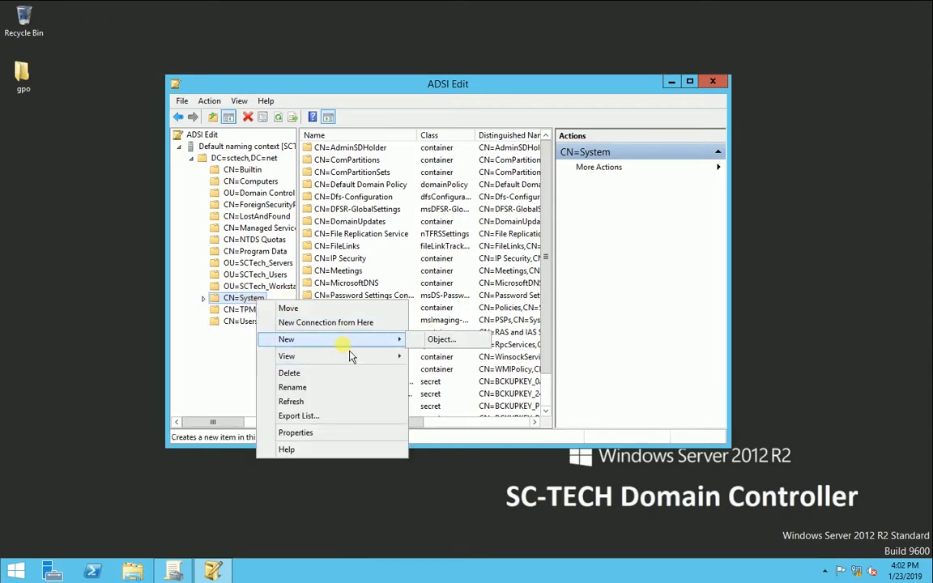
left_click(442, 340)
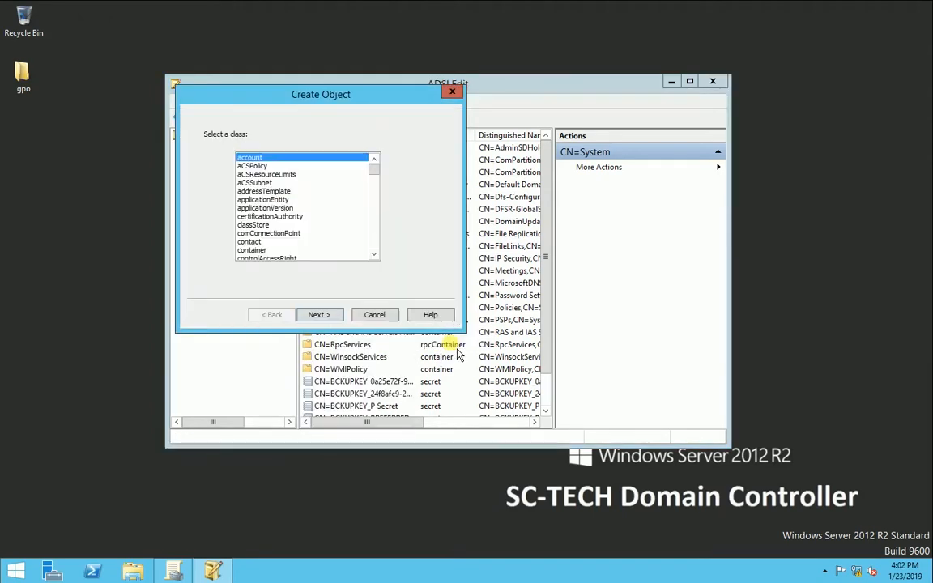
left_click(258, 250)
left_click(316, 316)
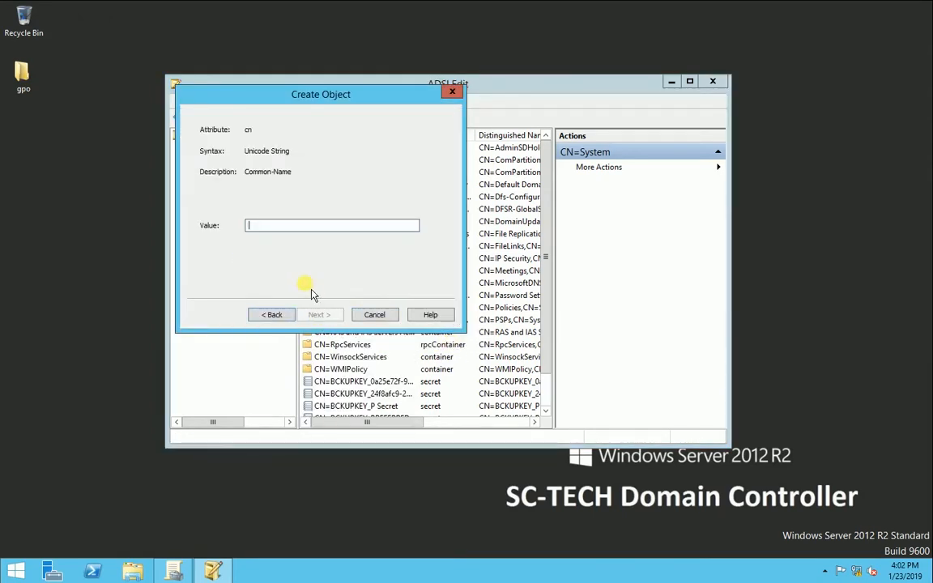
type("System Management")
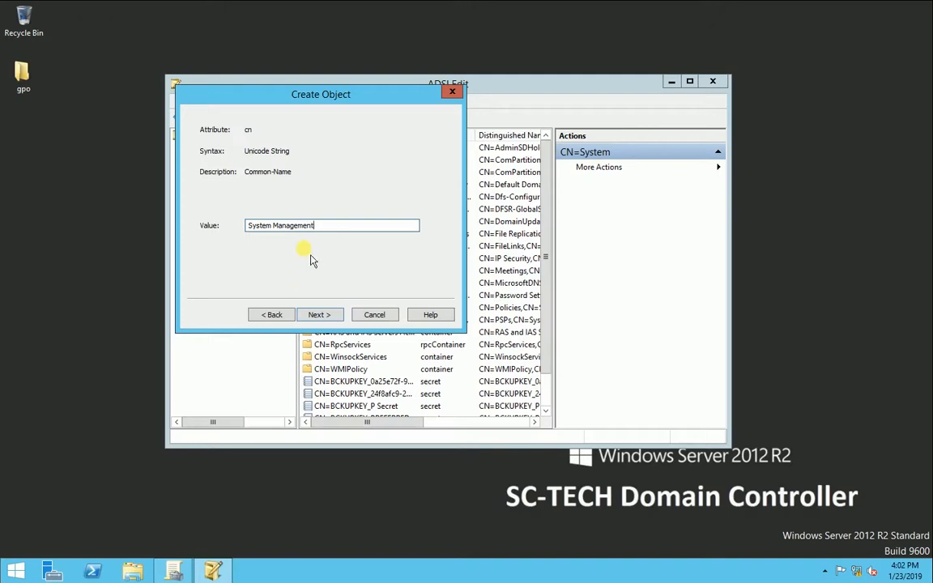
left_click(317, 315)
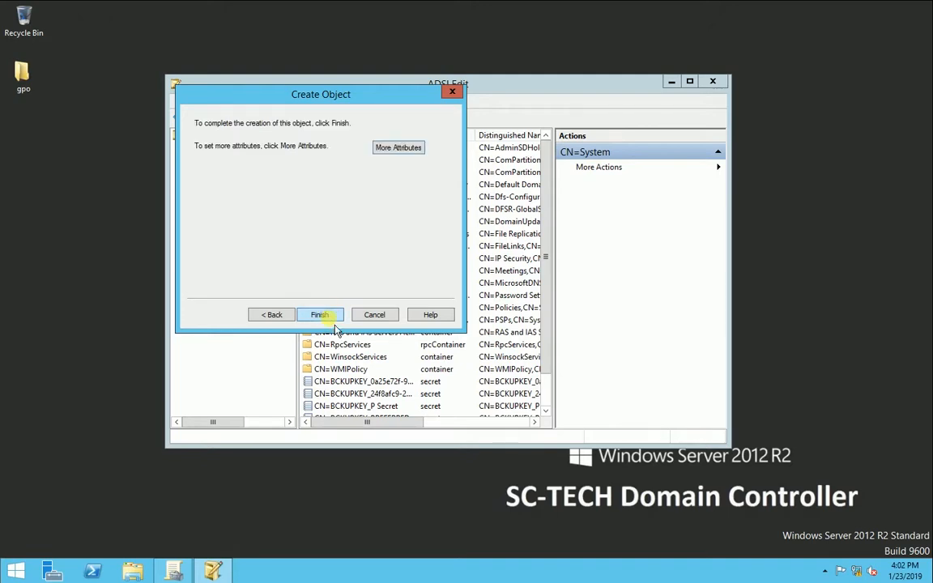
left_click(319, 316)
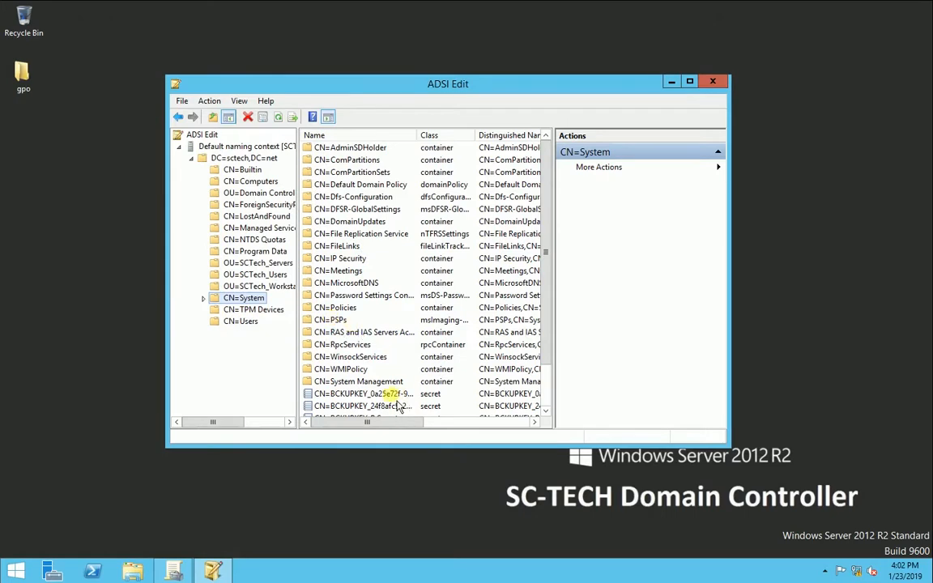
Open the advanced security settings of the CN=System Management container from its properties
left_click(361, 383)
right_click(351, 379)
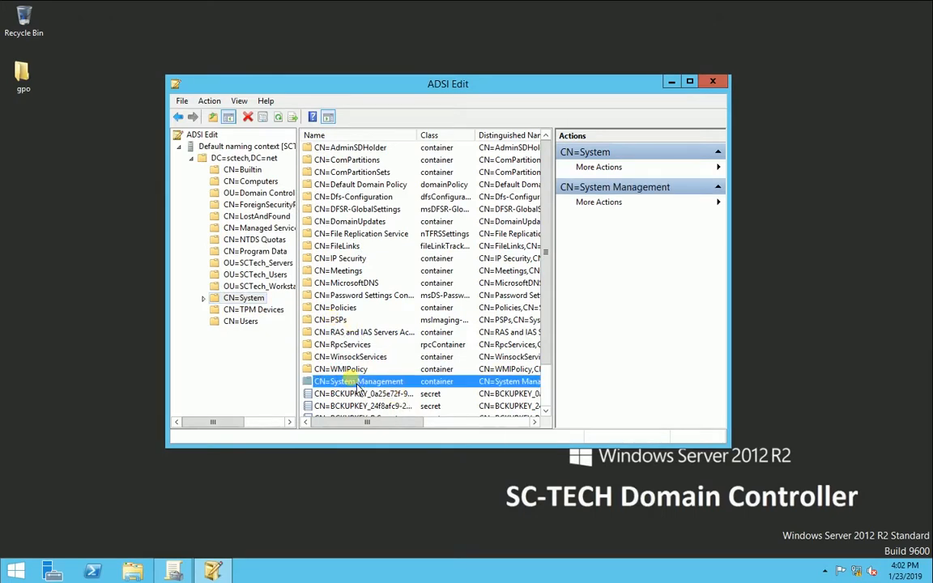
left_click(403, 481)
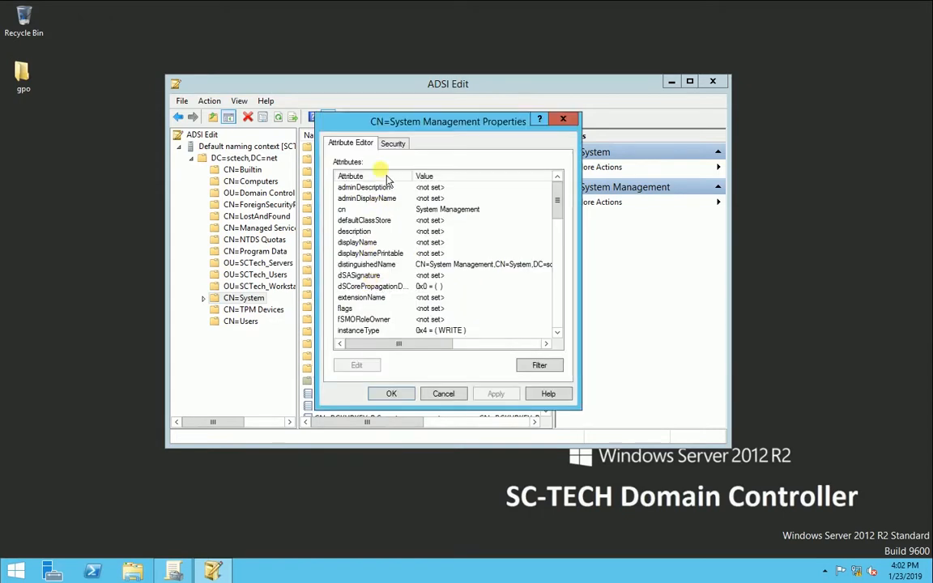
left_click(392, 144)
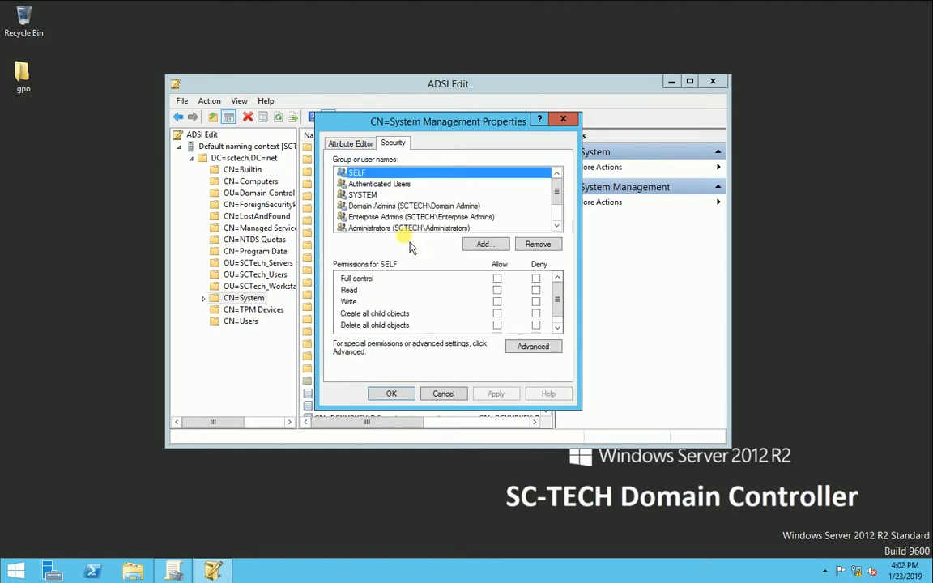
left_click(526, 347)
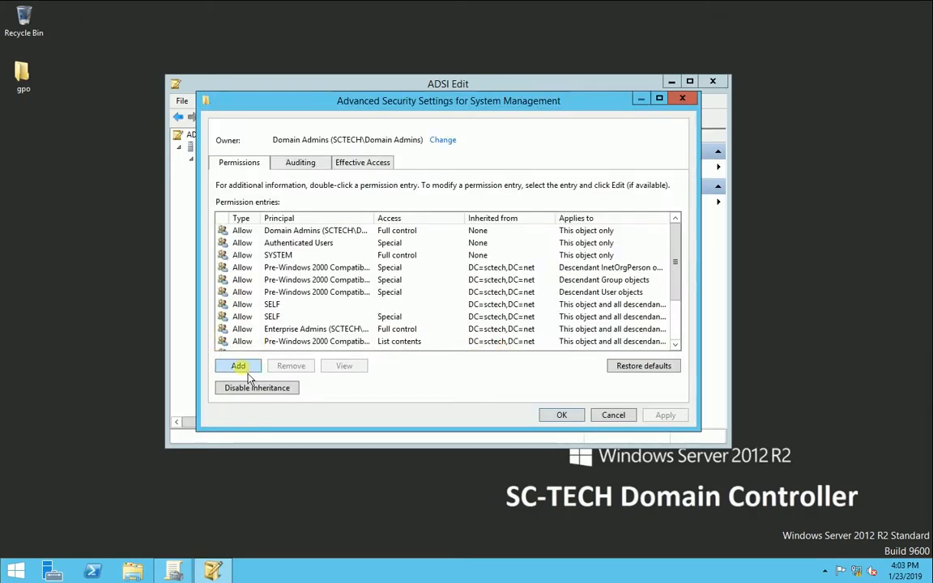
Add a permission entry with the computer SCTECH-SCCM01 as principal, including Computers in the searched object types
left_click(240, 366)
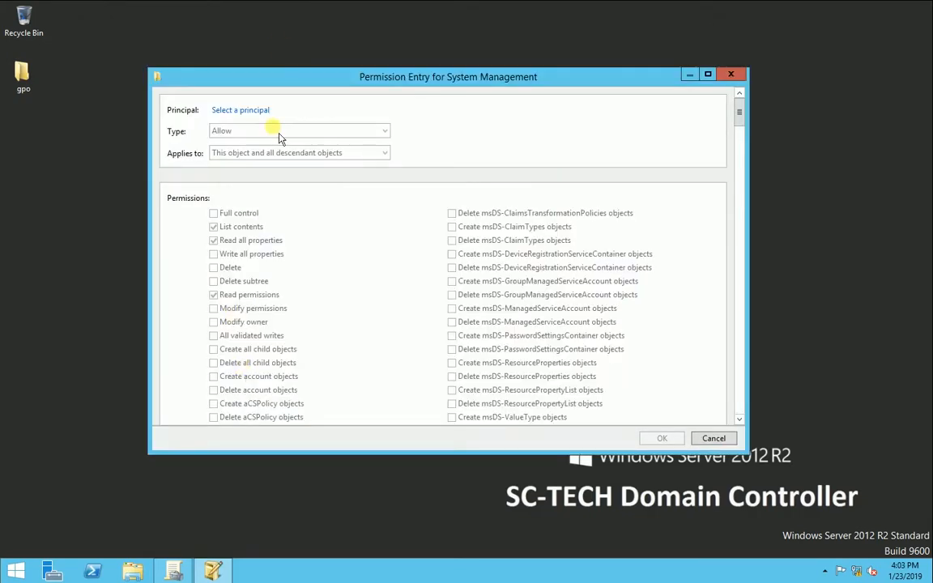
left_click(241, 111)
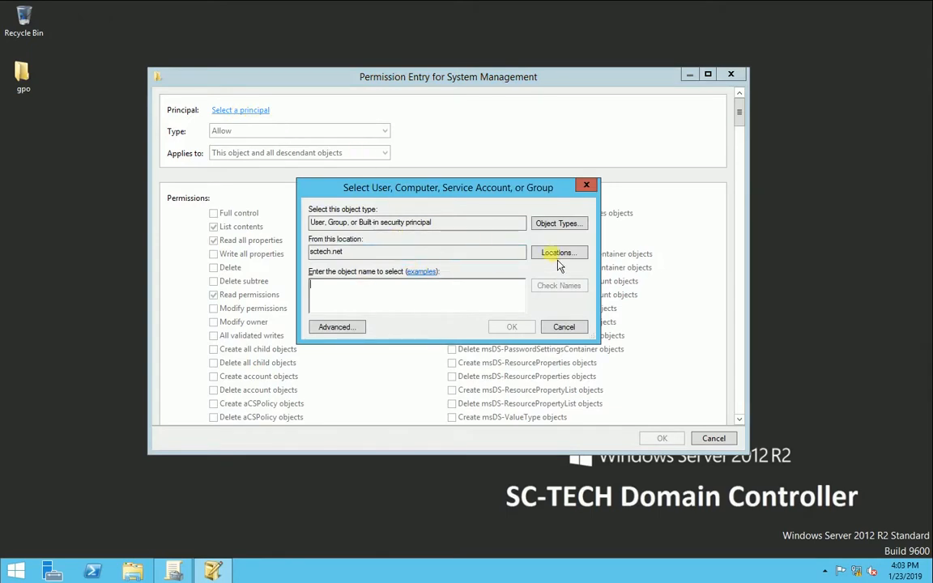
left_click(564, 235)
left_click(303, 254)
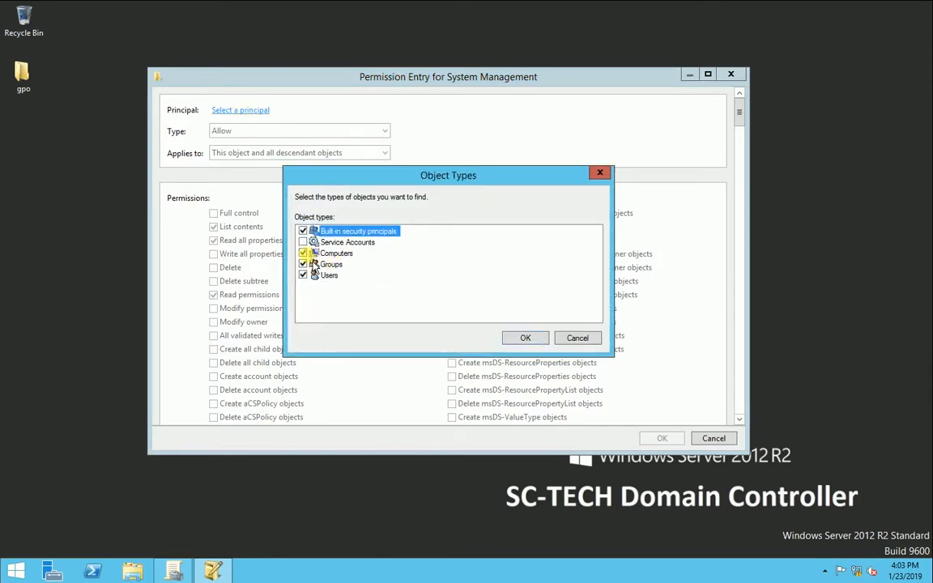
left_click(509, 338)
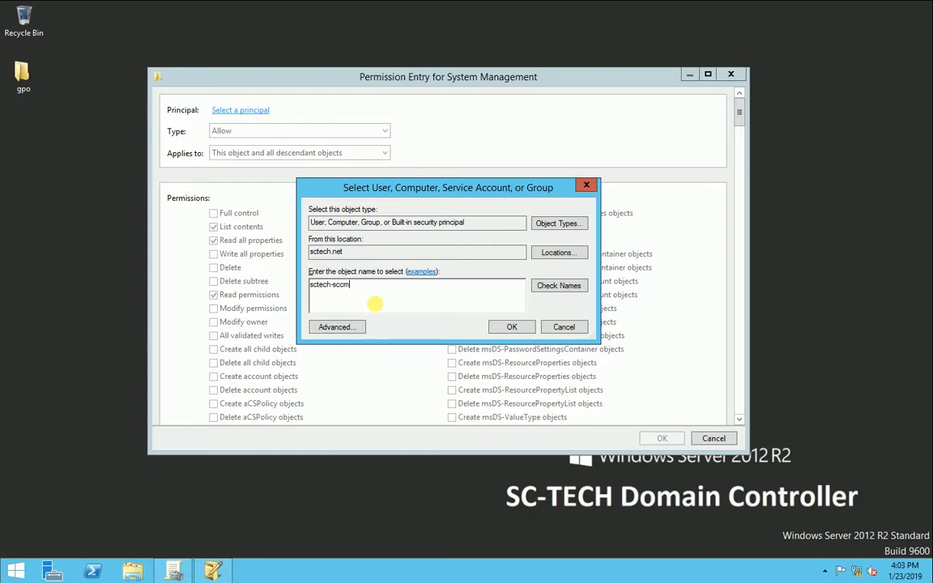
left_click(554, 285)
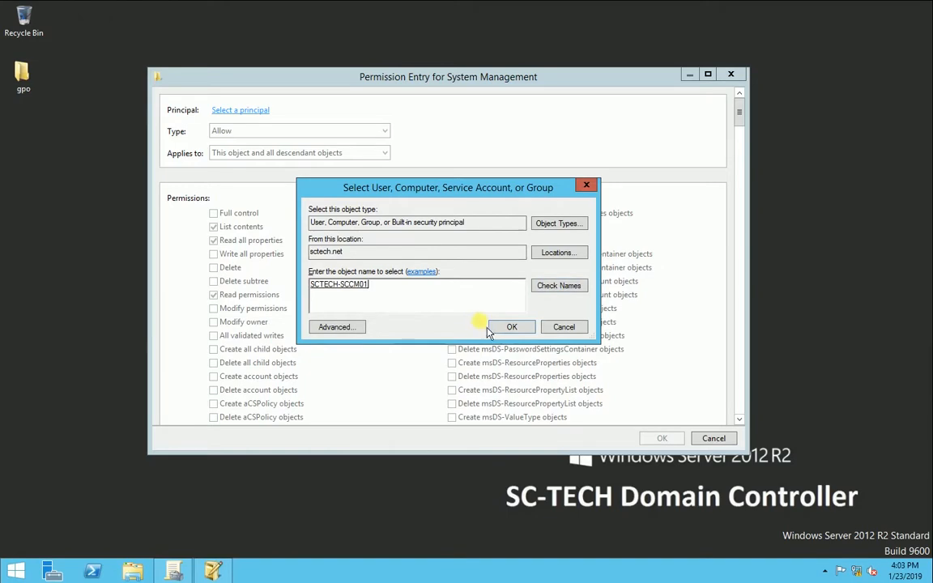
left_click(509, 327)
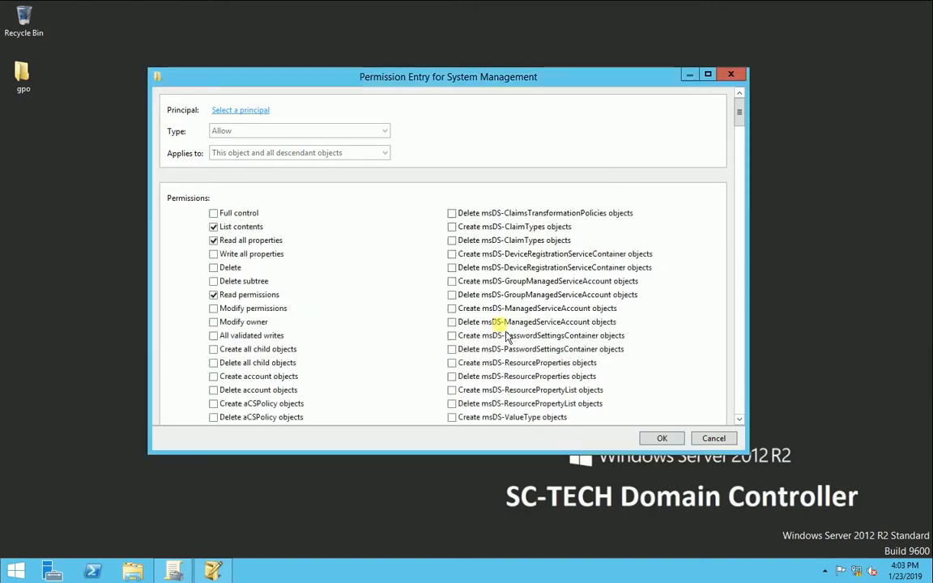
Allow SCTECH-SCCM01 Full control, applied to This object and all descendant objects
left_click(329, 154)
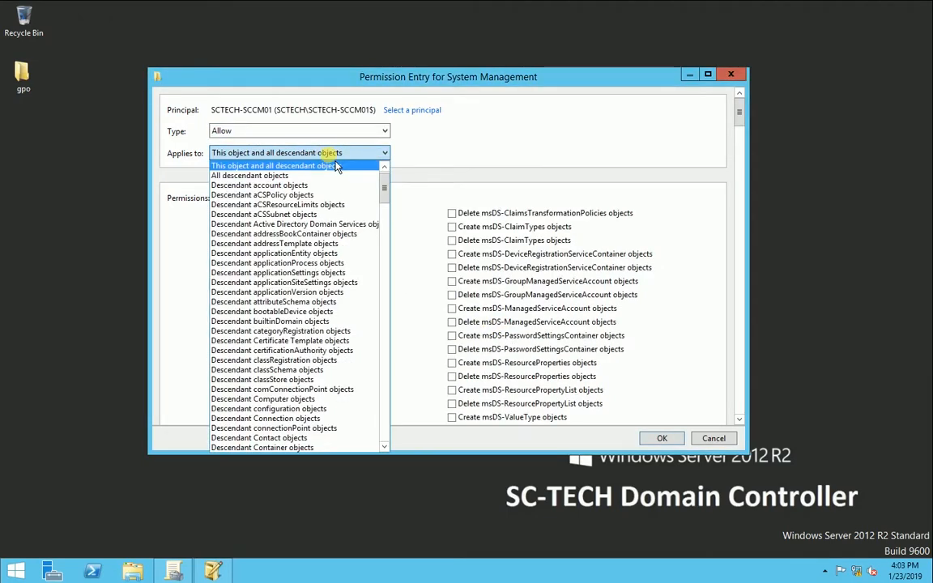
left_click(338, 167)
left_click(224, 214)
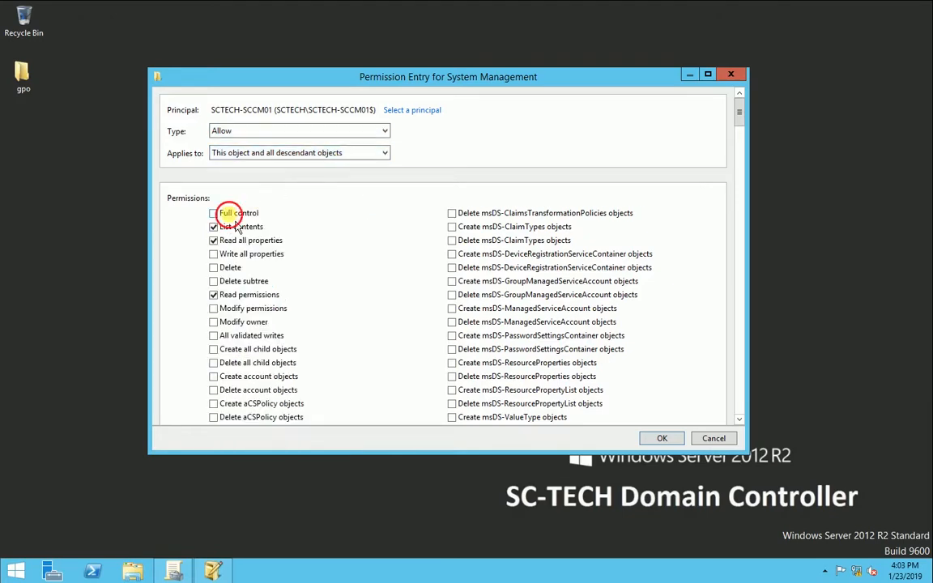
left_click(663, 438)
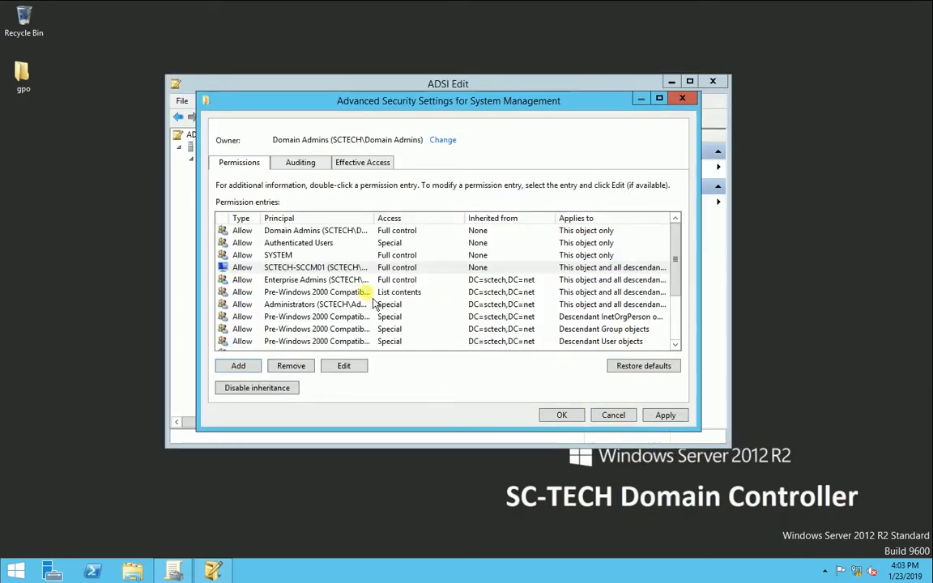
Apply the SCTECH-SCCM01 permission entry and close the security settings and properties of CN=System Management
left_click(335, 268)
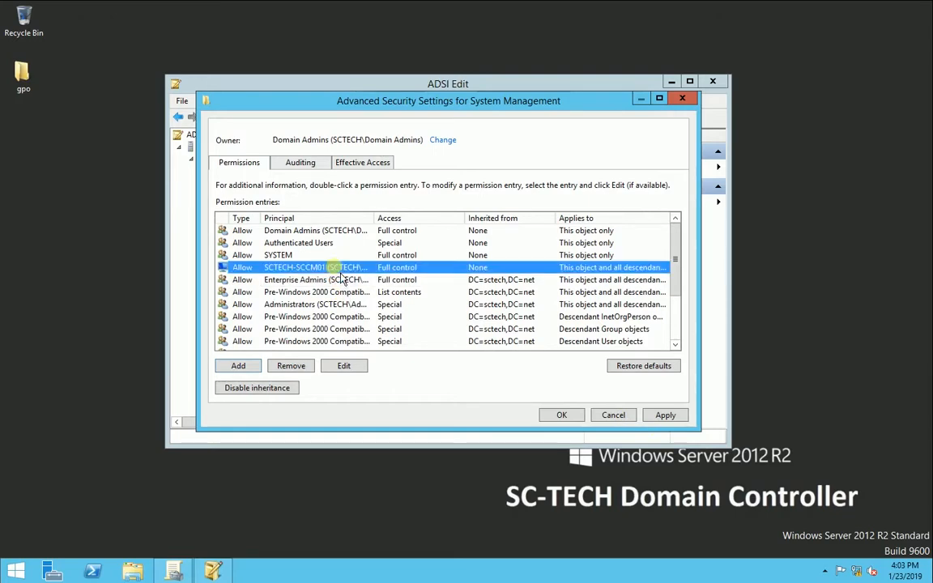
left_click(678, 418)
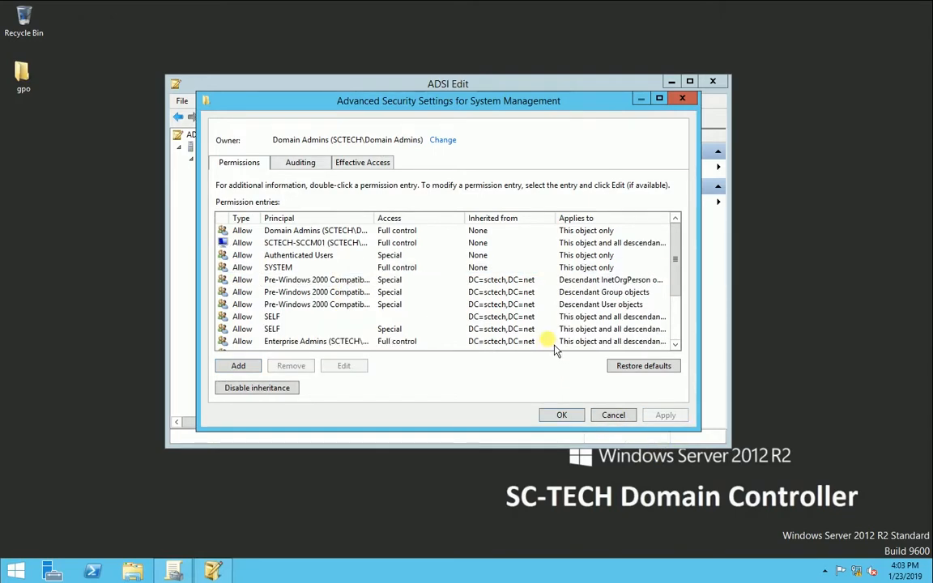
left_click(562, 416)
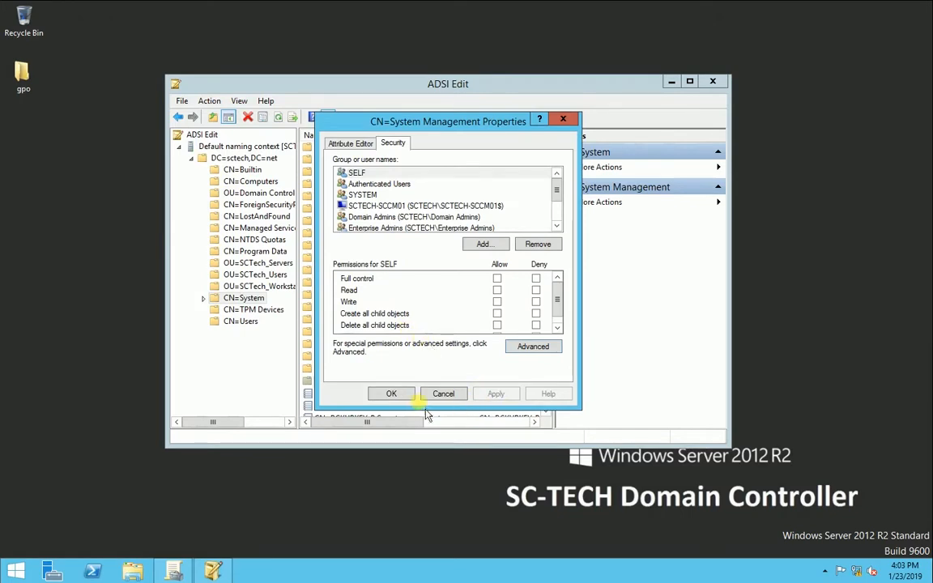
left_click(401, 394)
Select the CN=System Management container under CN=System and close ADSI Edit
left_click(341, 371)
left_click(344, 381)
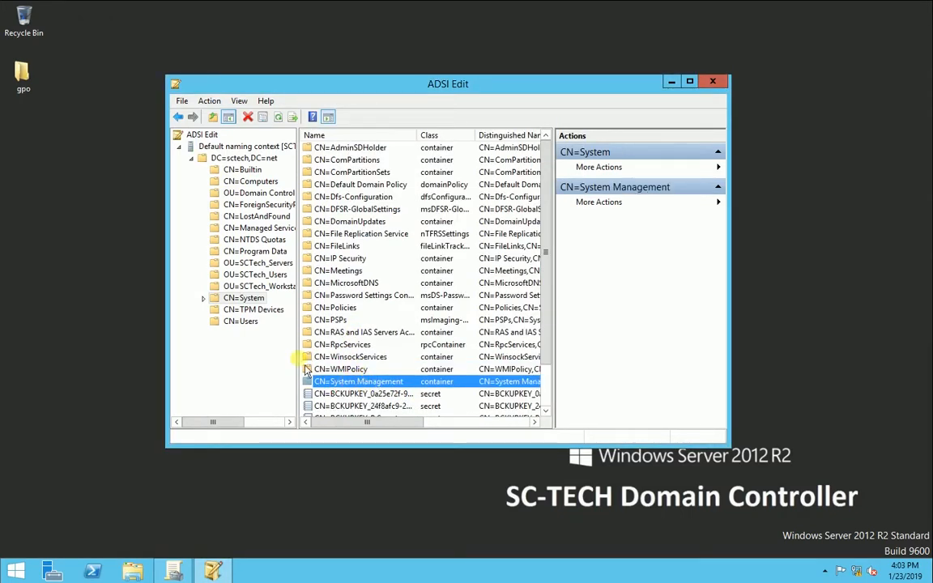
left_click_drag(479, 83, 426, 85)
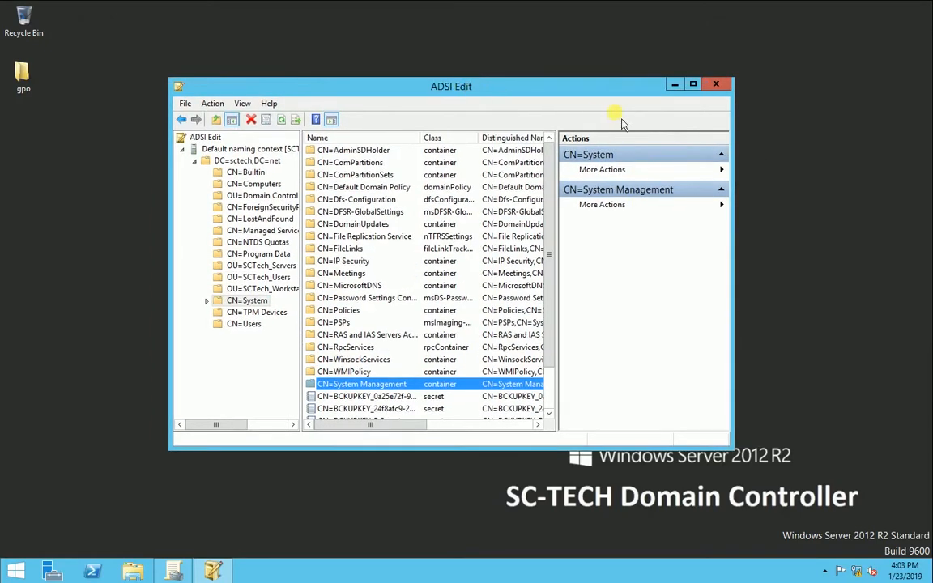
left_click(726, 89)
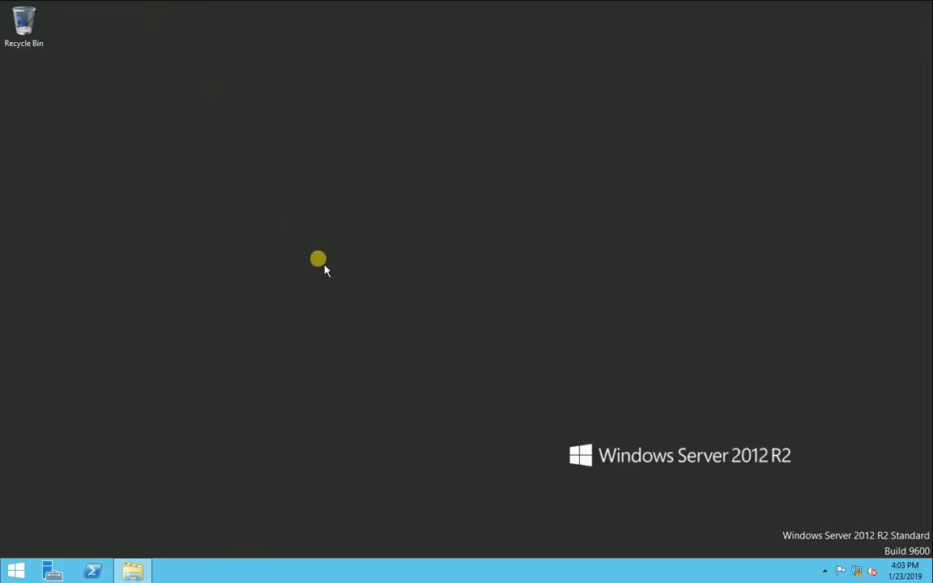
On the SCCM server, check the drives under This PC in File Explorer and close the window
left_click(134, 571)
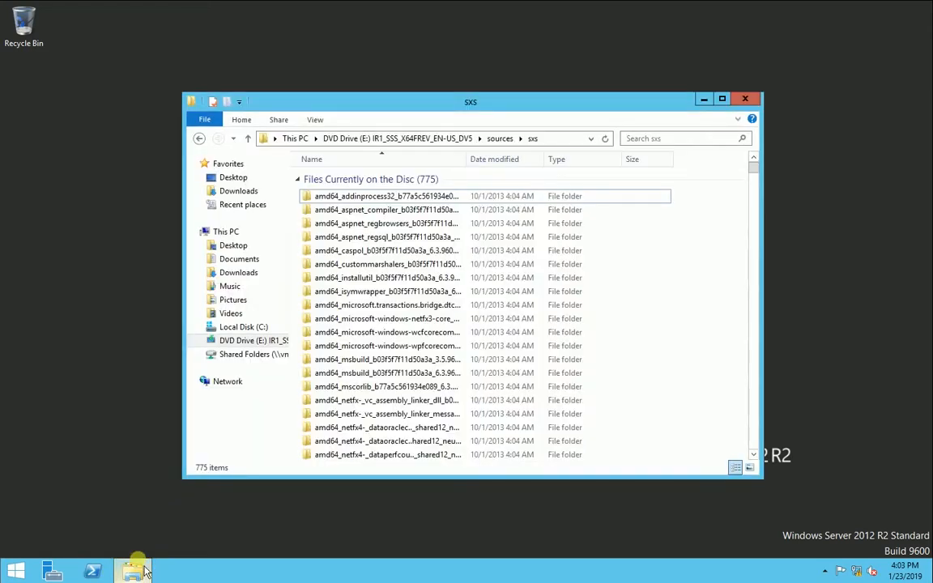
left_click(230, 233)
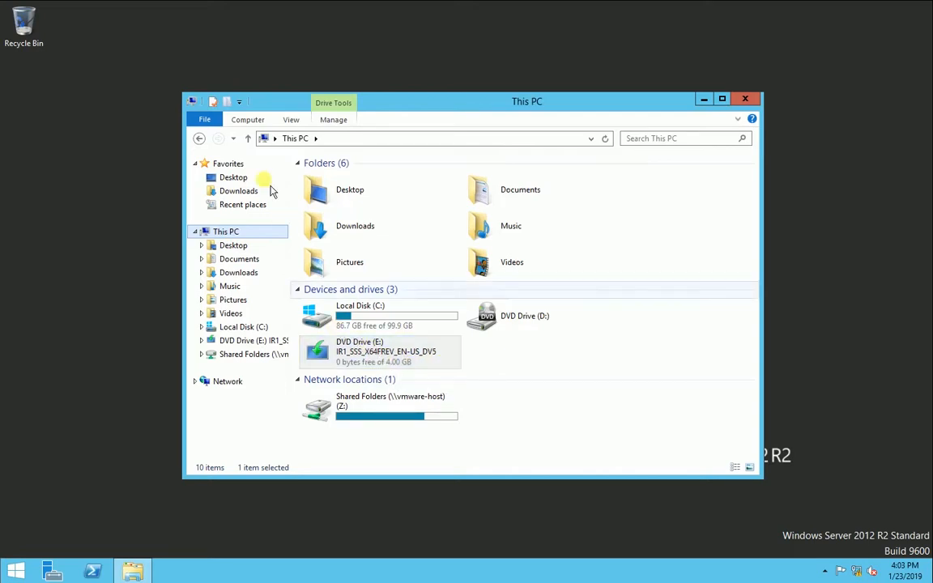
key("alt+F4")
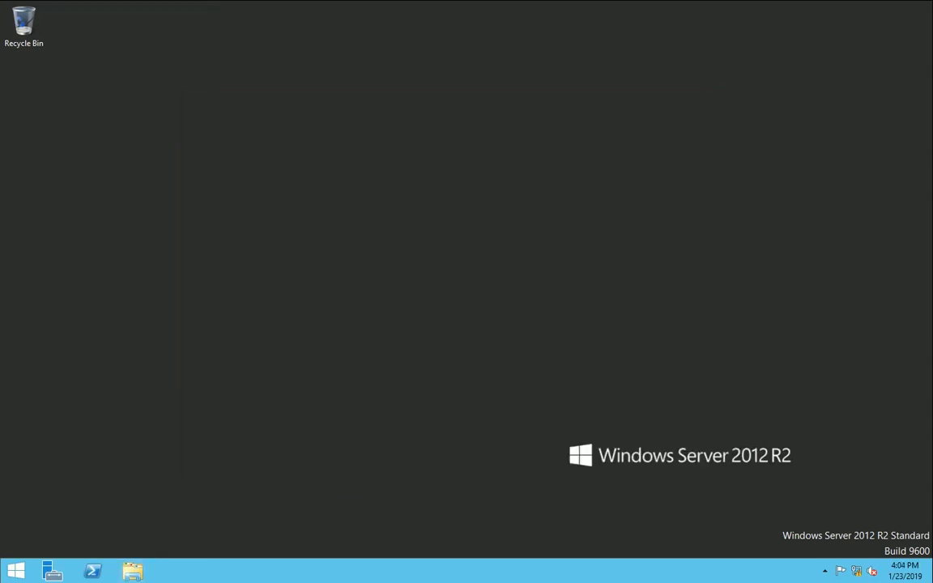
Open the SMSSETUP\BIN\X64 folder on DVD Drive (D:) SCCMSCEP'12_7711 in File Explorer
left_click(140, 571)
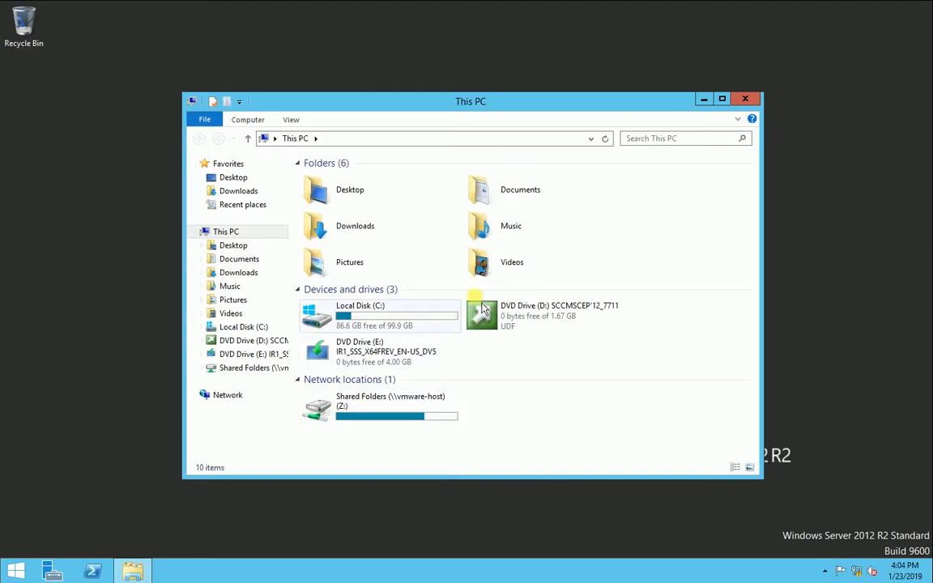
left_click(240, 340)
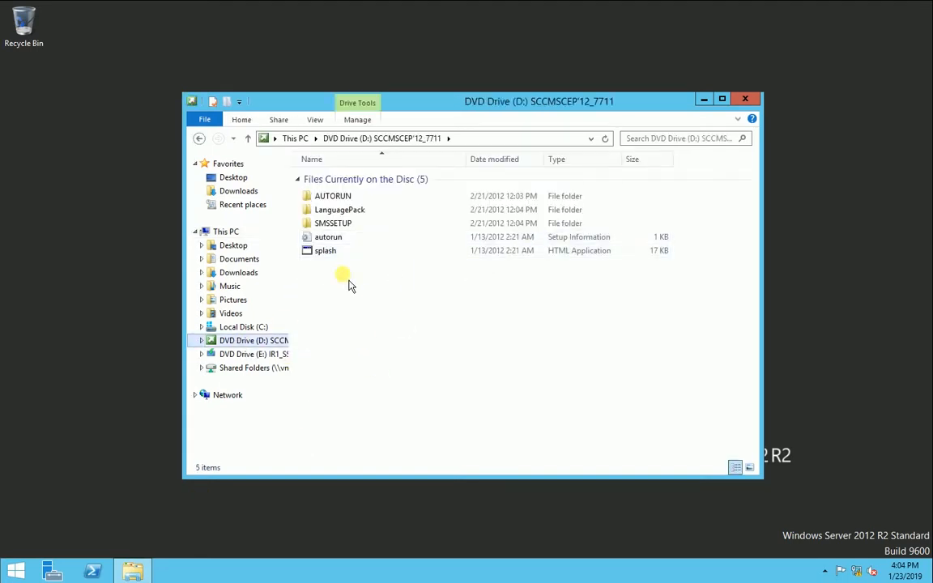
double_click(328, 225)
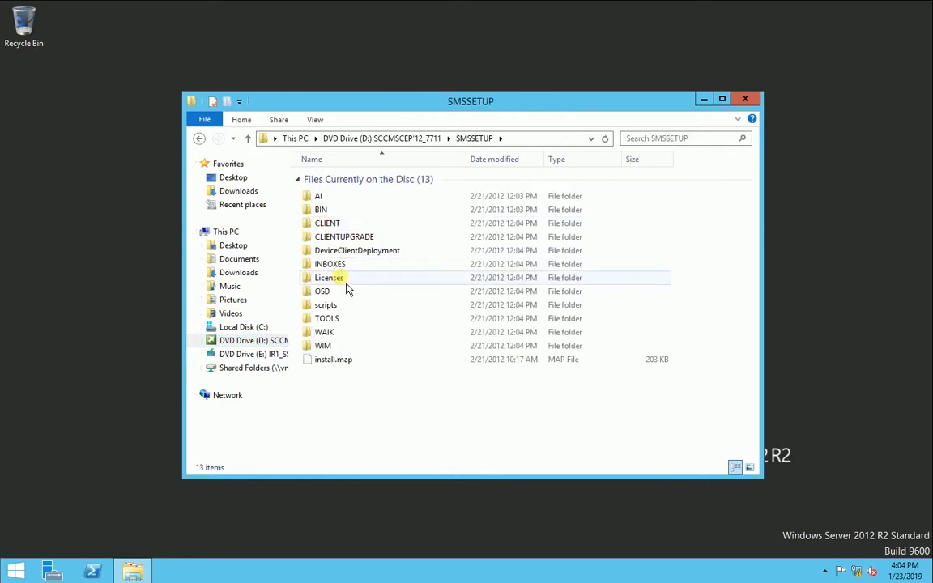
double_click(298, 211)
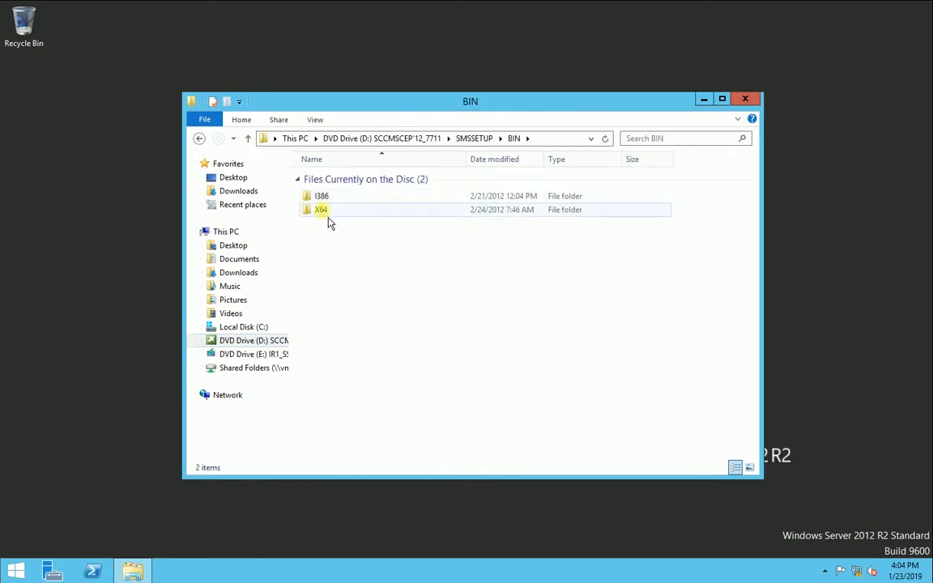
double_click(323, 216)
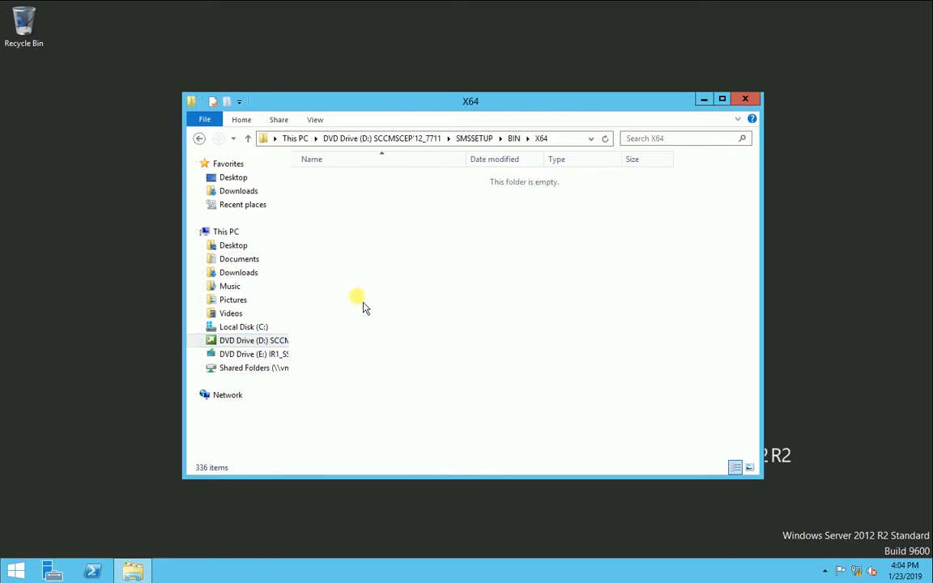
Locate the extadsch application in the X64 folder
left_click(376, 361)
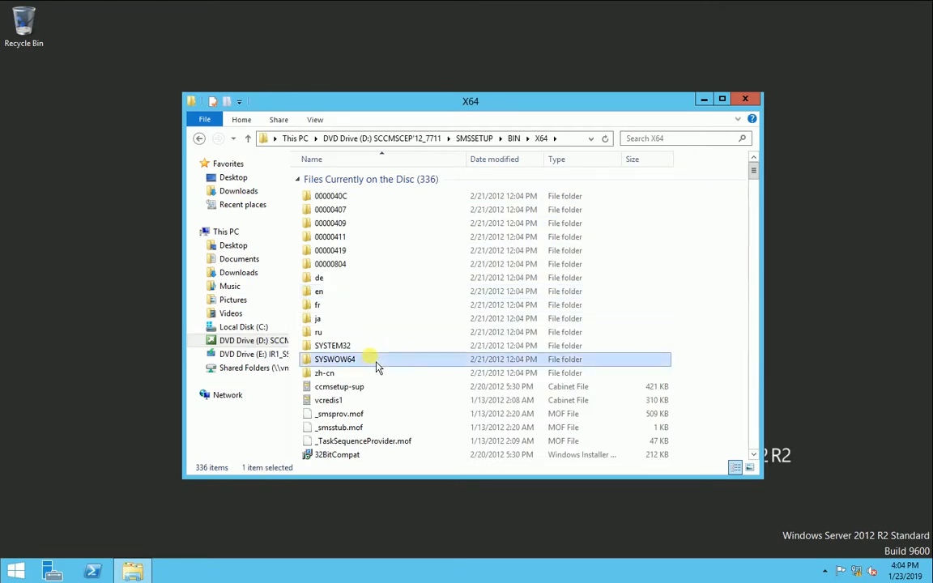
type("sms_def")
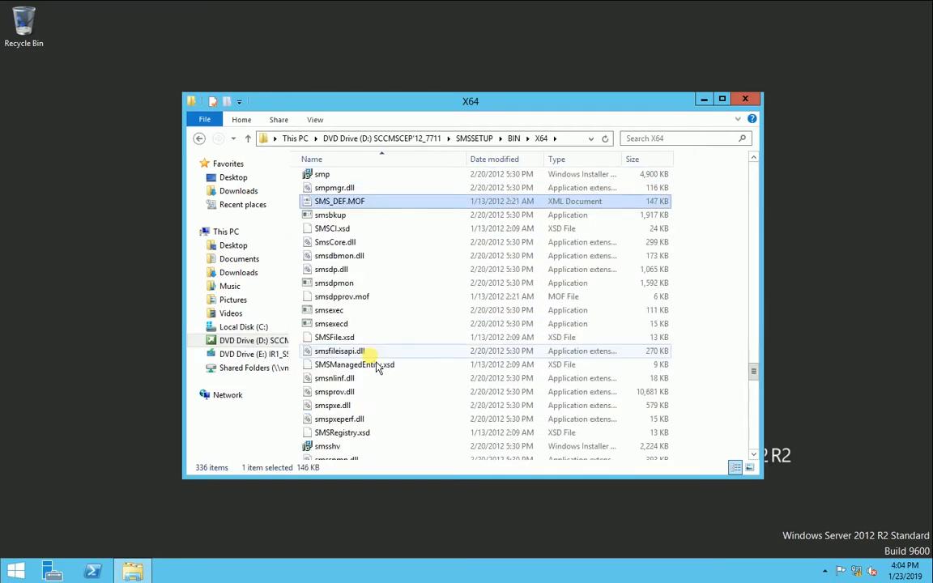
left_click(355, 315)
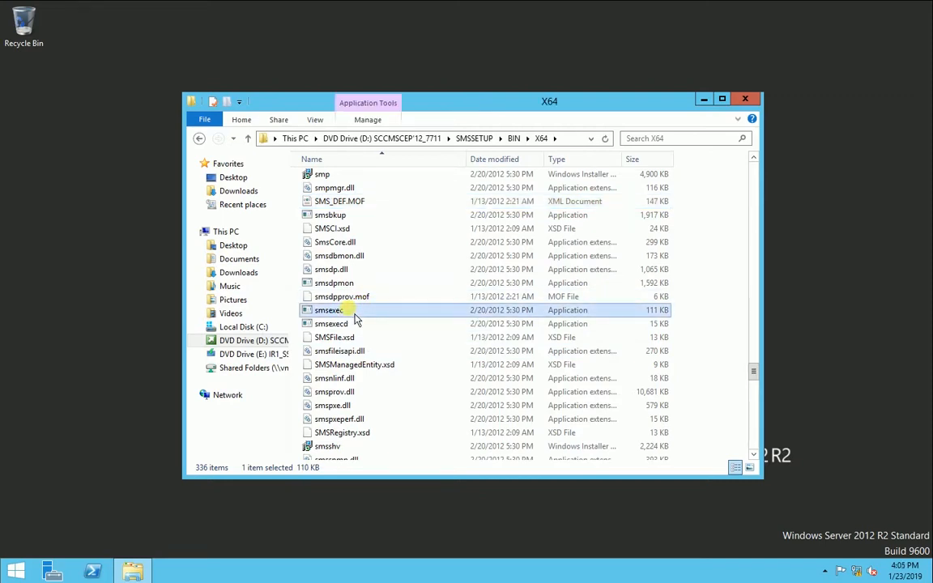
type("sccmsite")
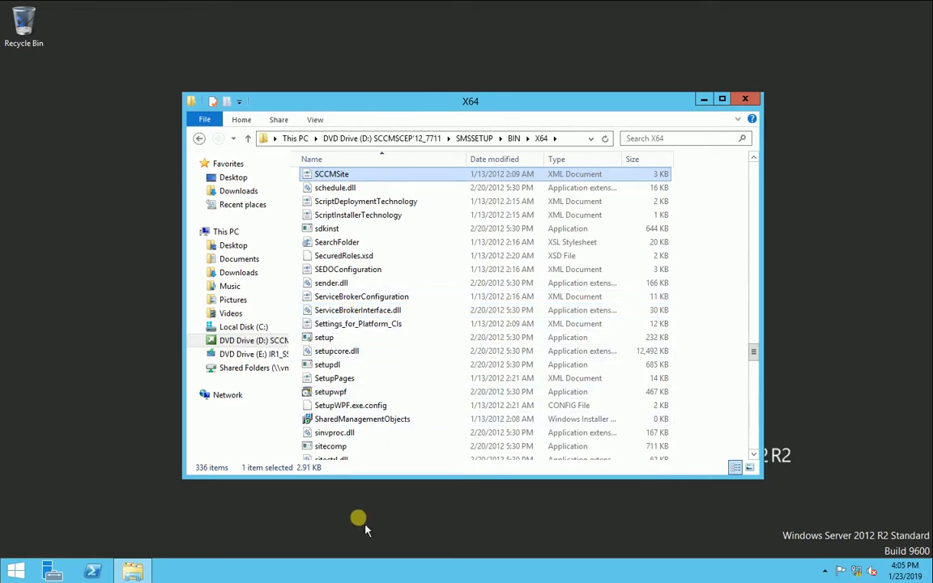
type("sdkinst")
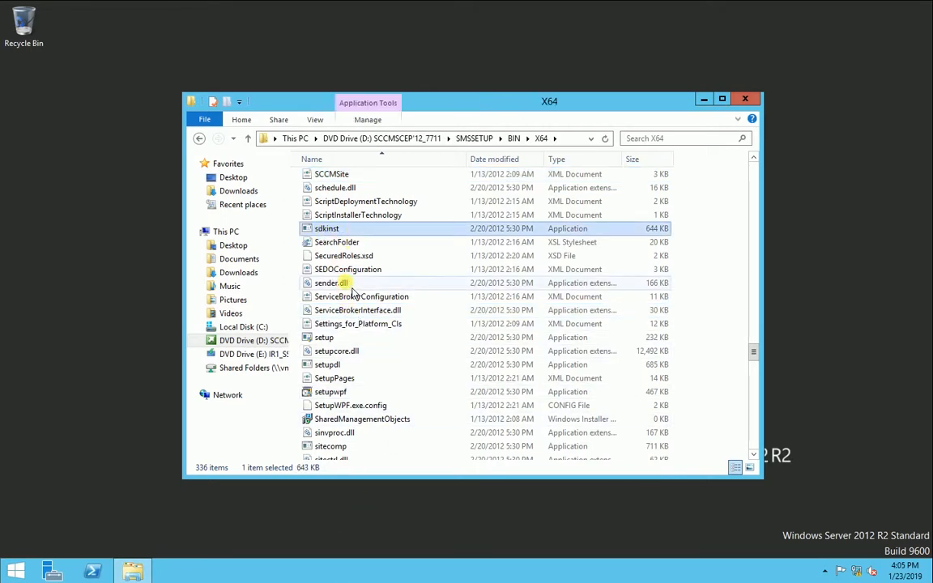
type("extadsch")
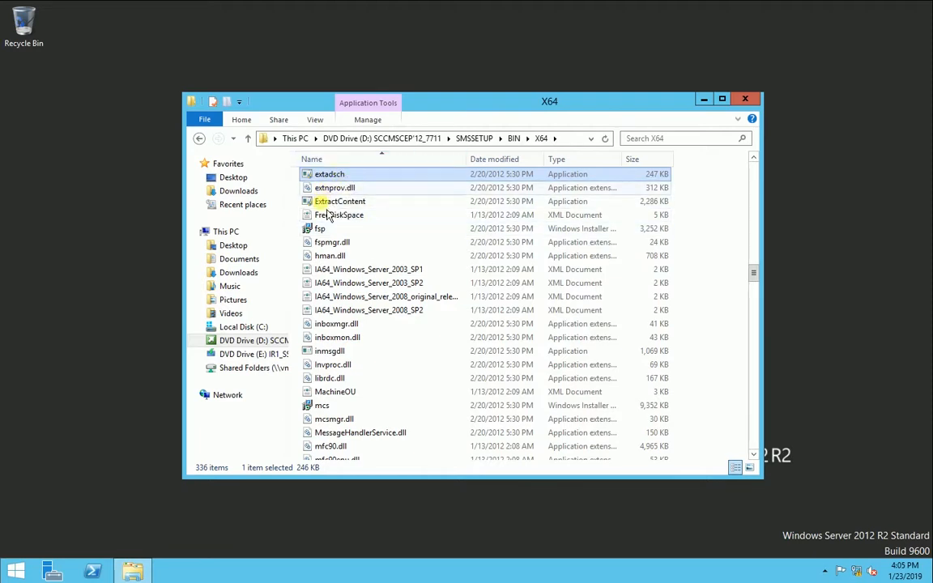
Run extadsch as administrator and allow it to make changes to the computer
left_click(333, 202)
left_click(360, 176)
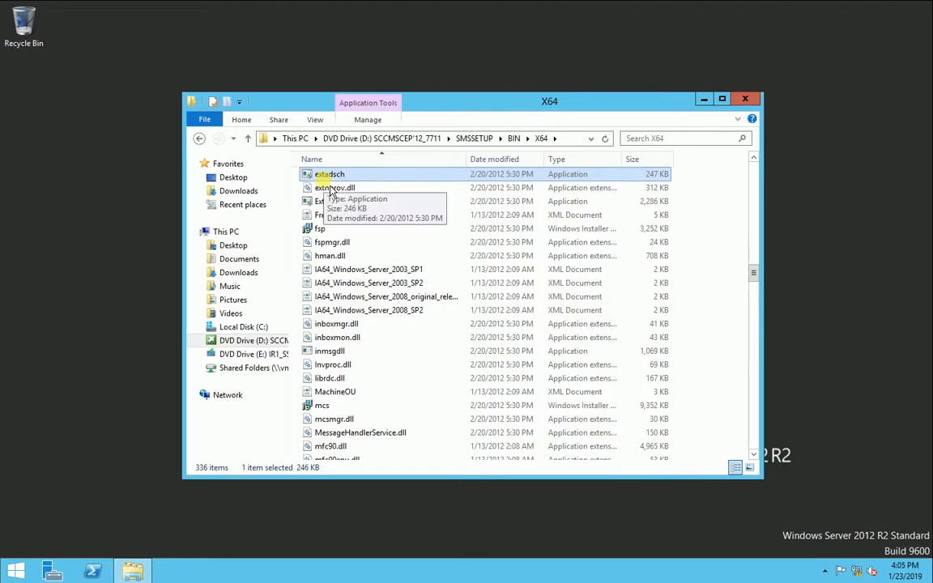
left_click(344, 188)
left_click(334, 174)
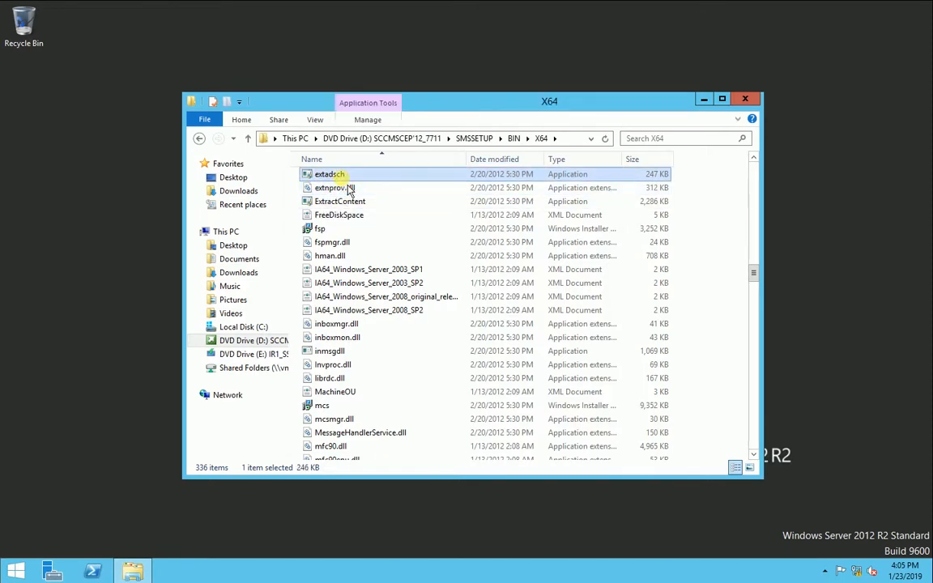
right_click(342, 182)
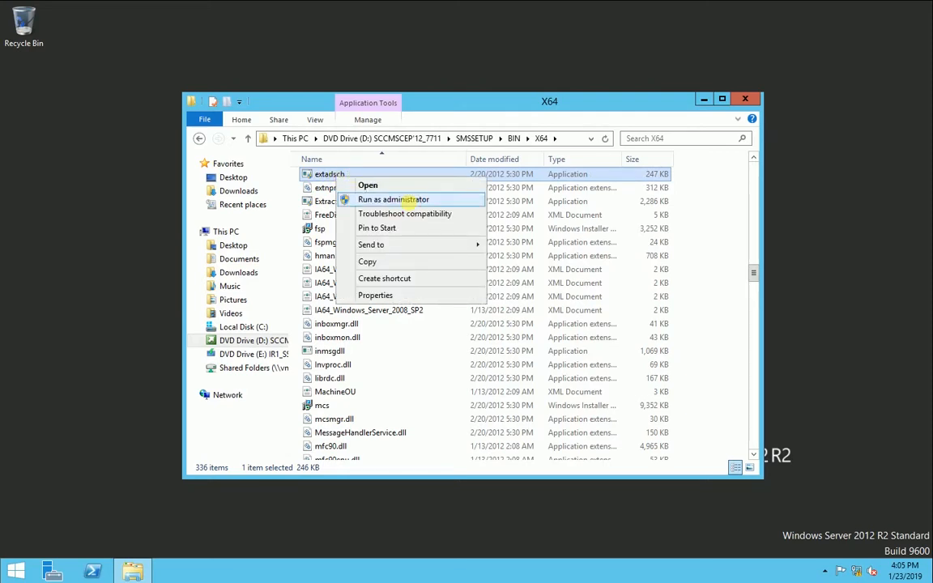
left_click(406, 200)
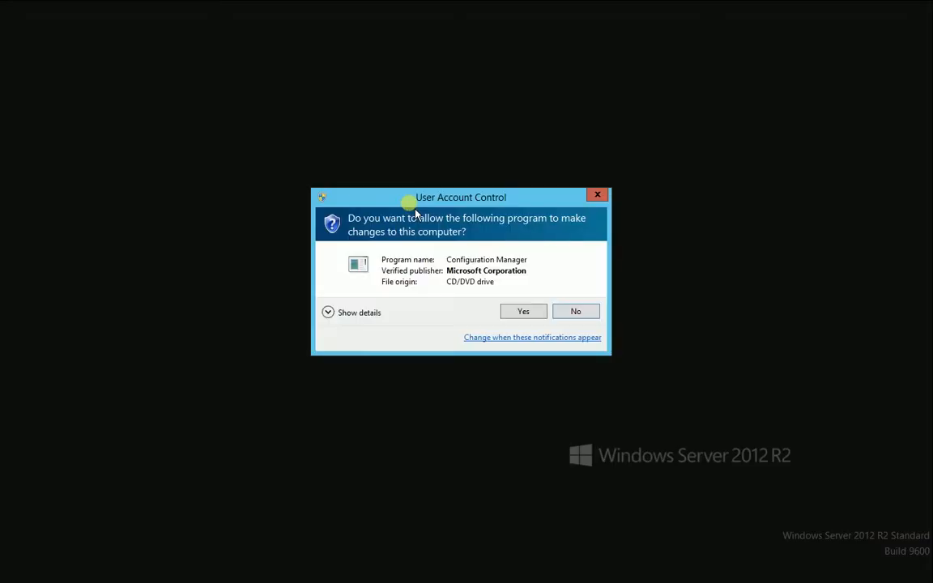
left_click(523, 315)
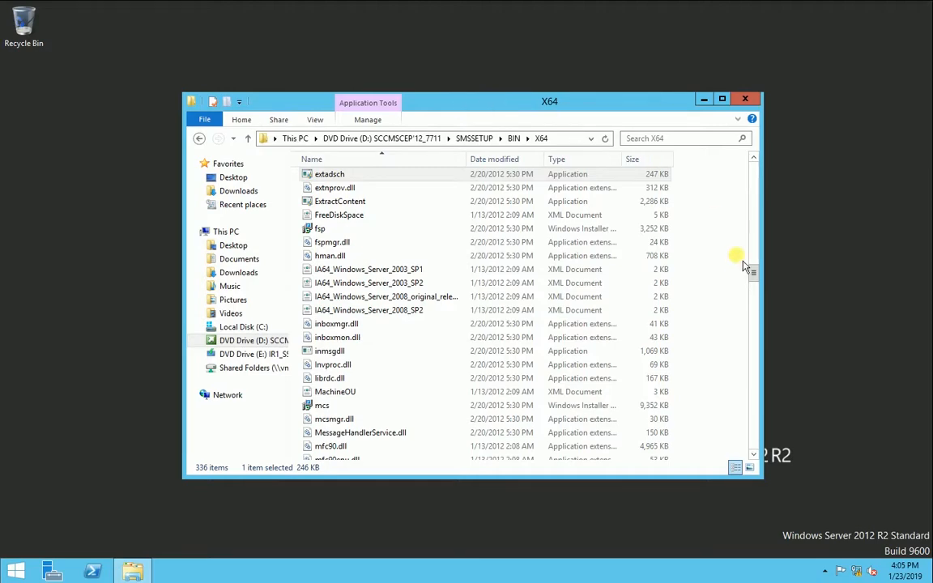
left_click_drag(759, 279, 763, 147)
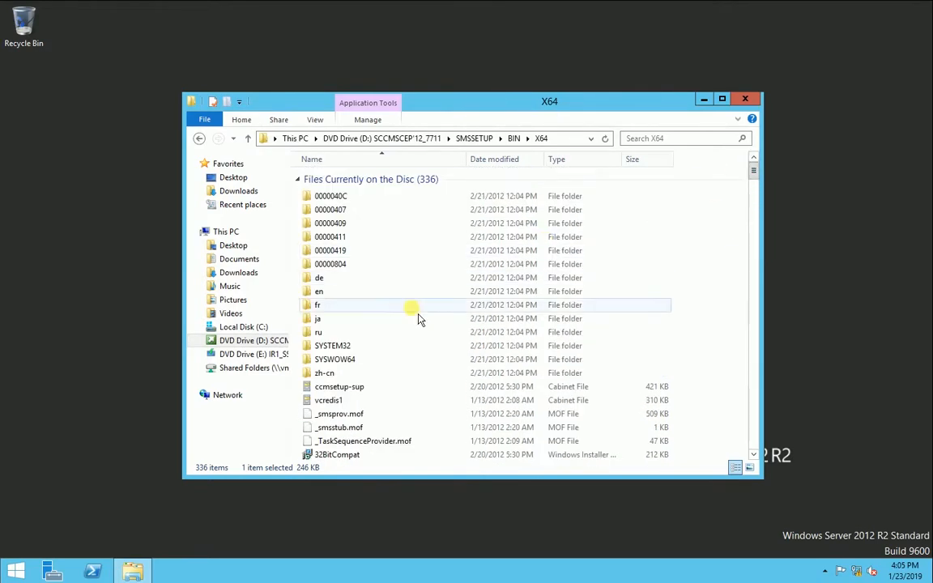
Open the ExtADSch log on Local Disk (C:), check the line reporting the schema extension result, and close the log and File Explorer
left_click(244, 327)
left_click(339, 261)
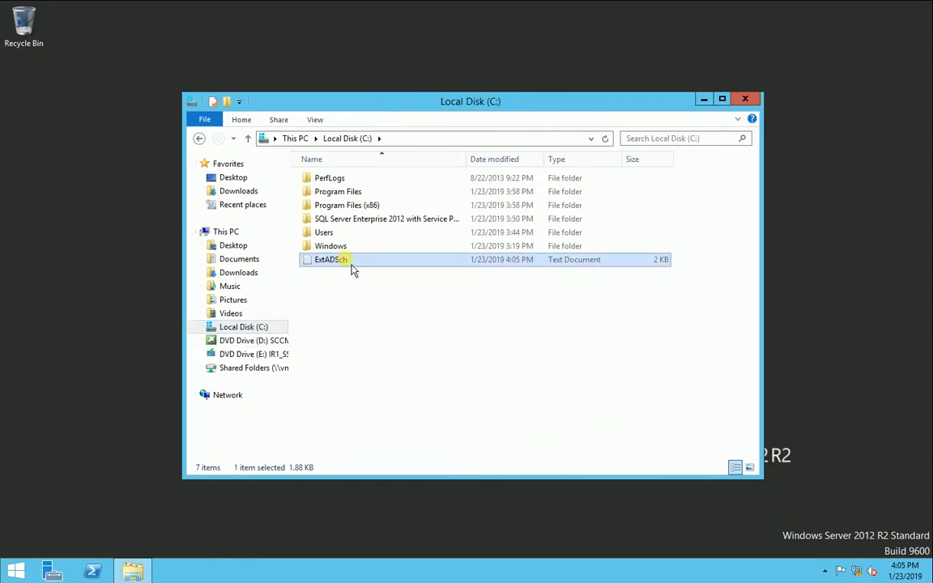
double_click(353, 270)
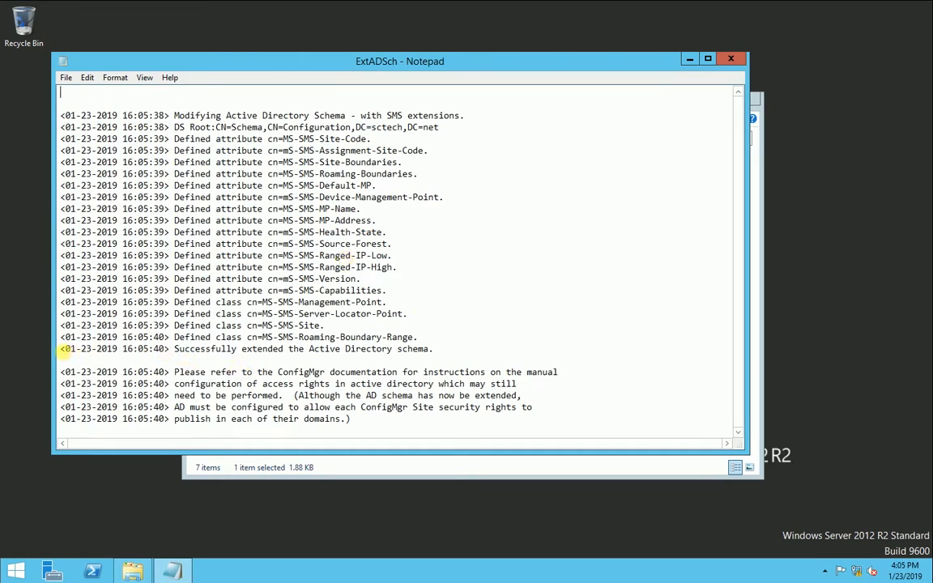
left_click_drag(86, 349, 435, 347)
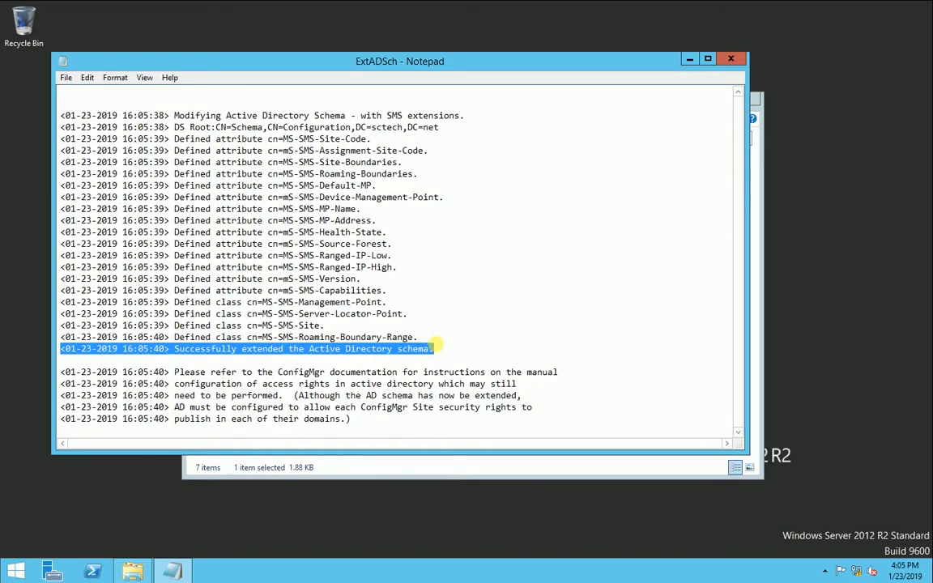
left_click(435, 349)
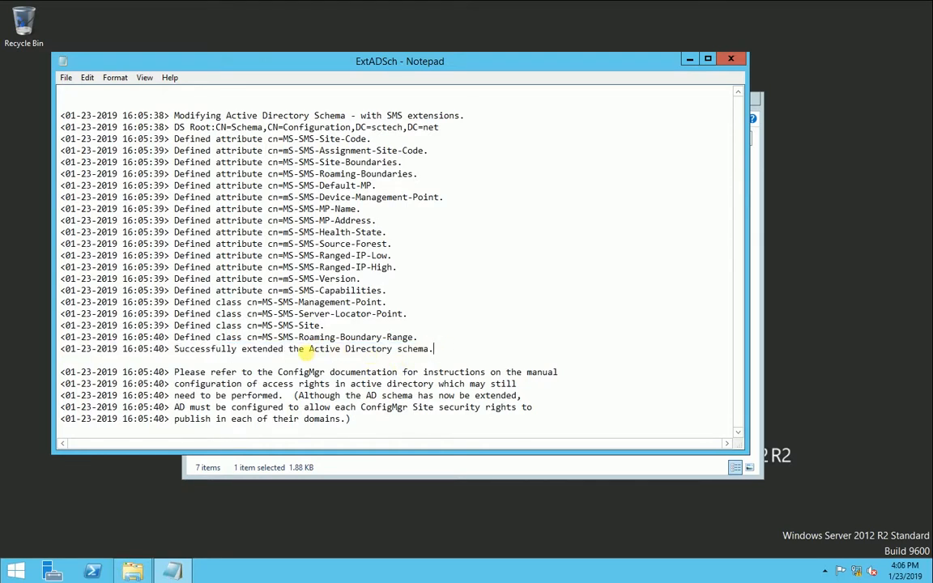
left_click_drag(153, 349, 447, 346)
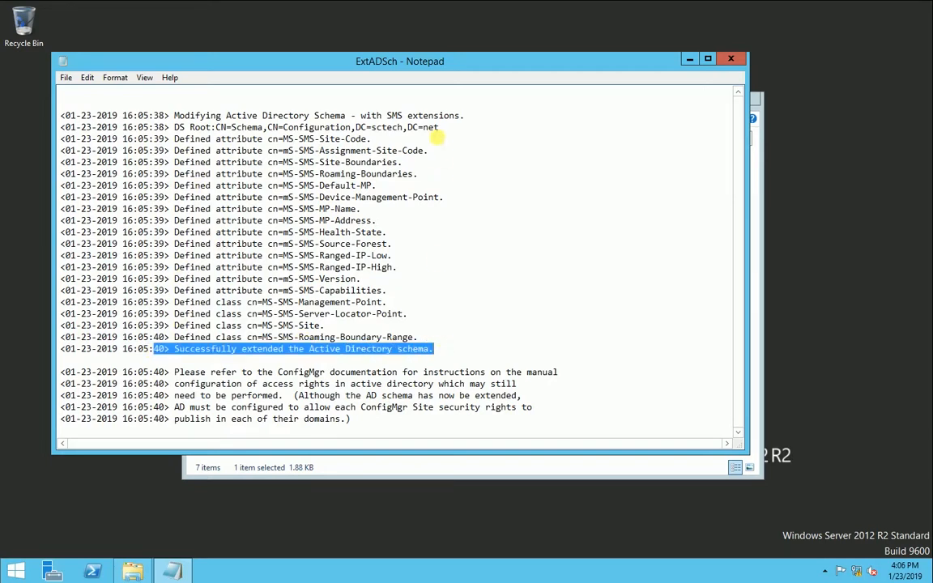
left_click(456, 352)
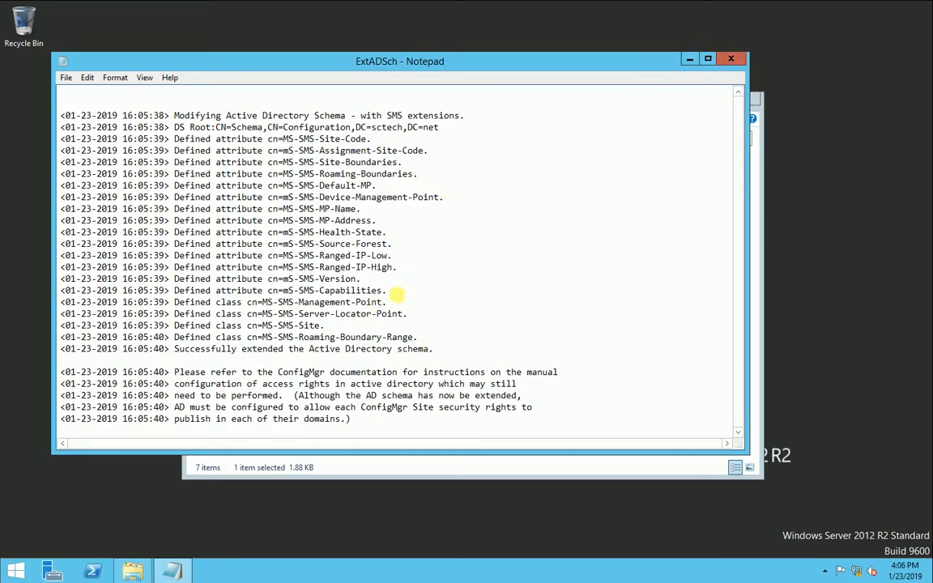
left_click(730, 58)
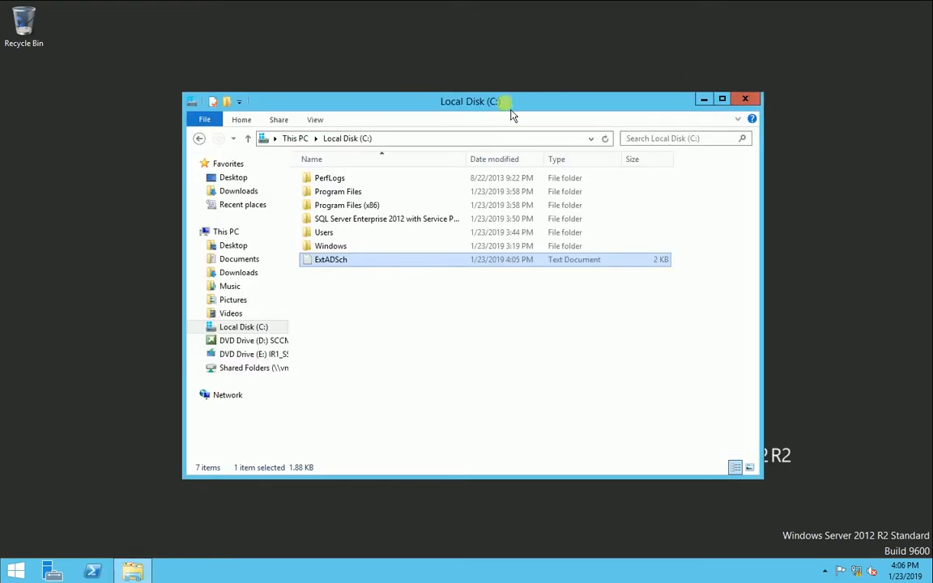
left_click_drag(448, 98, 391, 90)
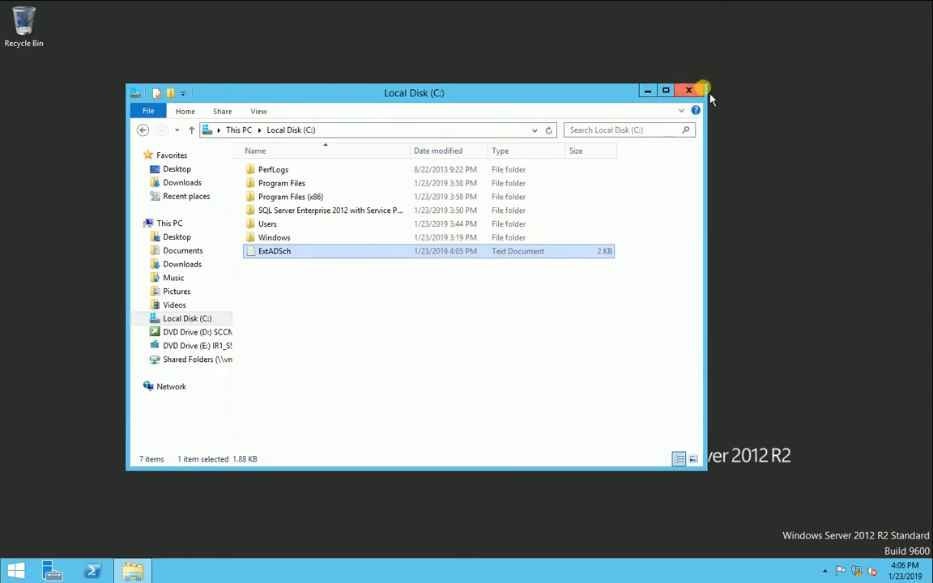
left_click(690, 92)
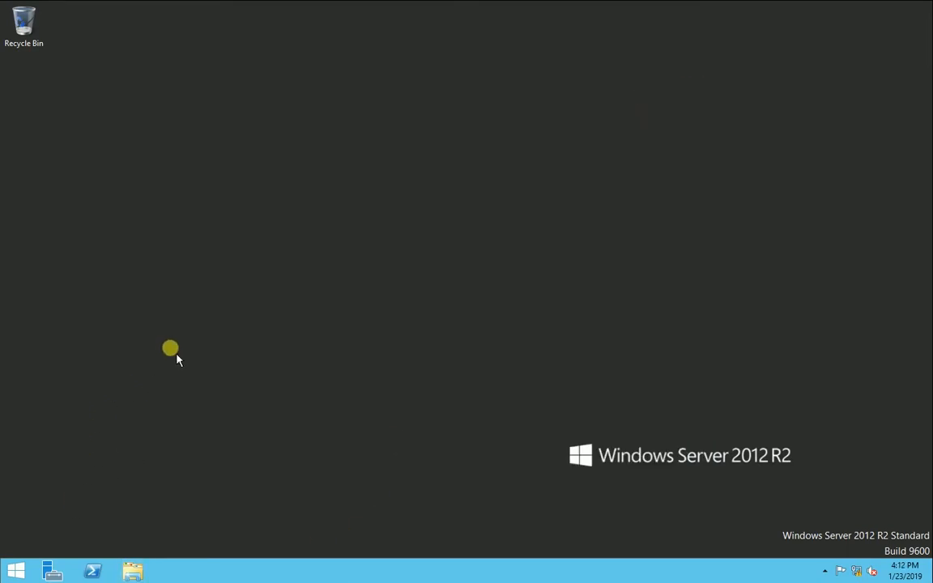
Start adding roles and features in Server Manager with a role-based or feature-based installation on the local SCCM server
left_click(63, 573)
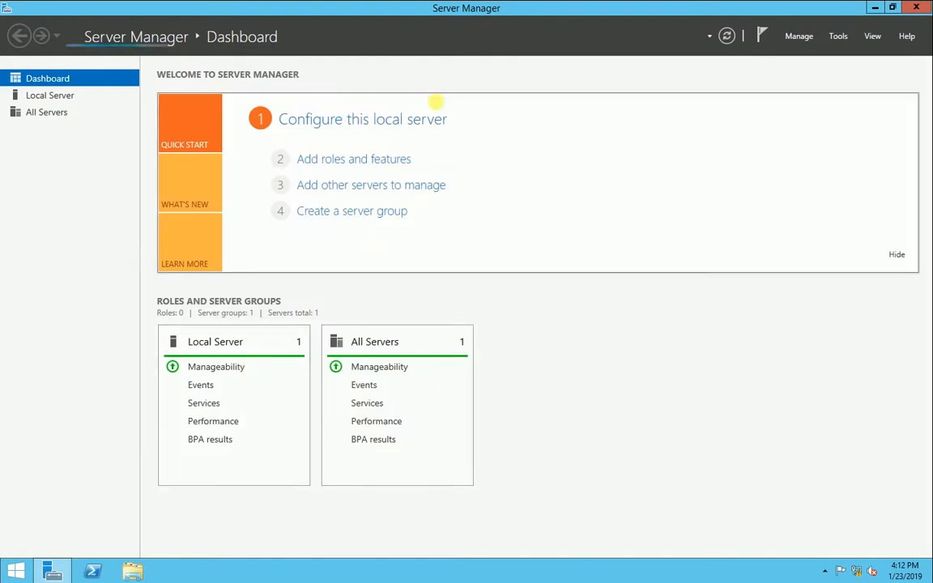
left_click(354, 161)
left_click(442, 441)
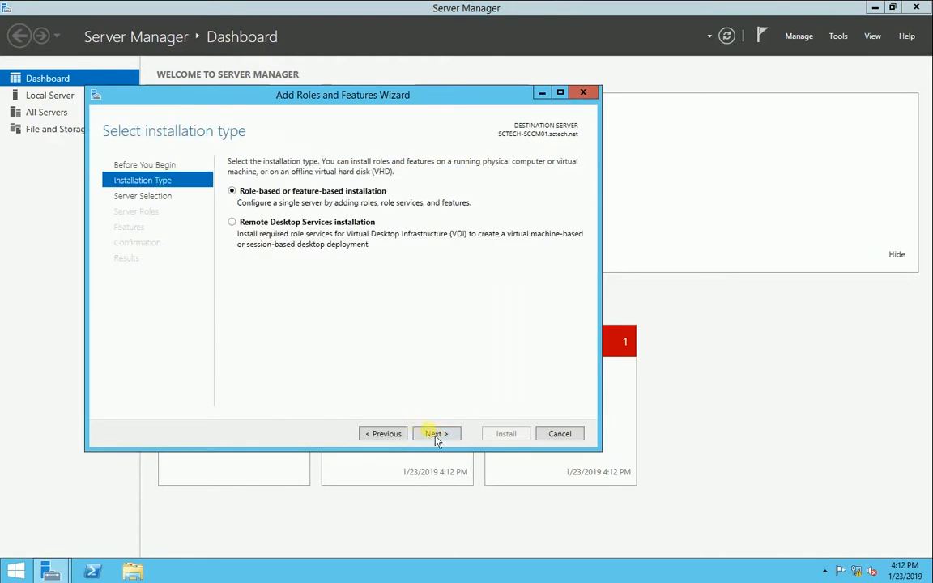
left_click(436, 435)
left_click(451, 436)
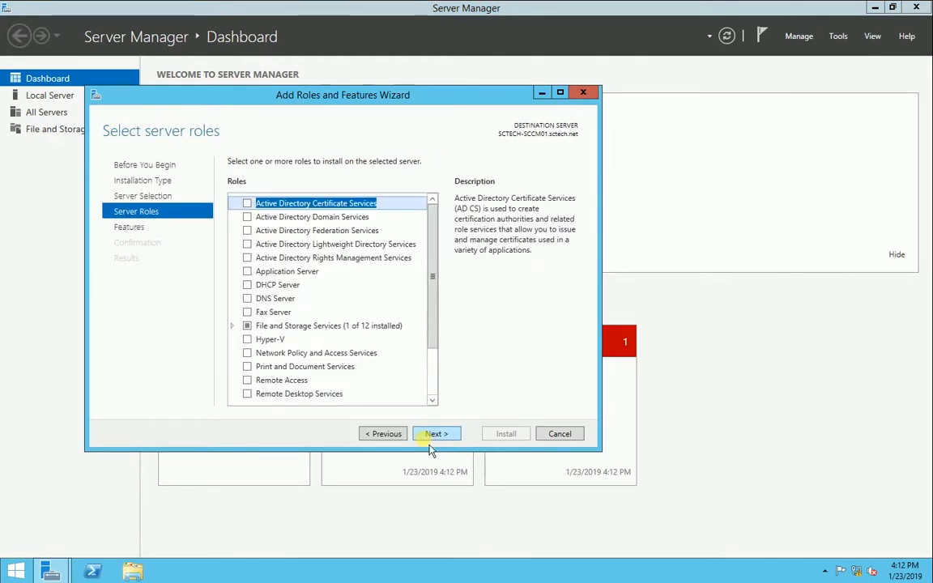
Select the Web Server (IIS) role with its required features and continue to the feature selection
scroll(444, 350, "down", 1)
scroll(444, 350, "down", 1)
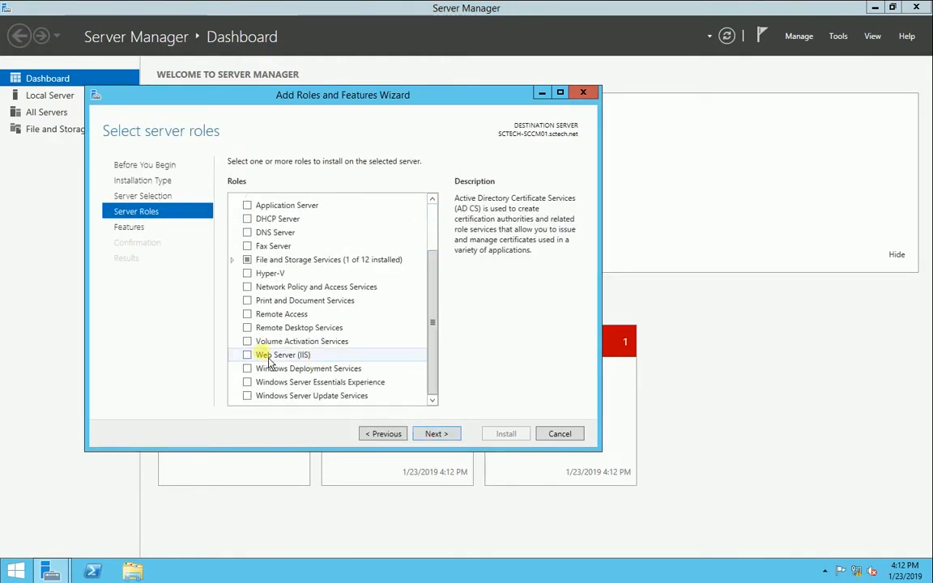
left_click(247, 354)
left_click(395, 389)
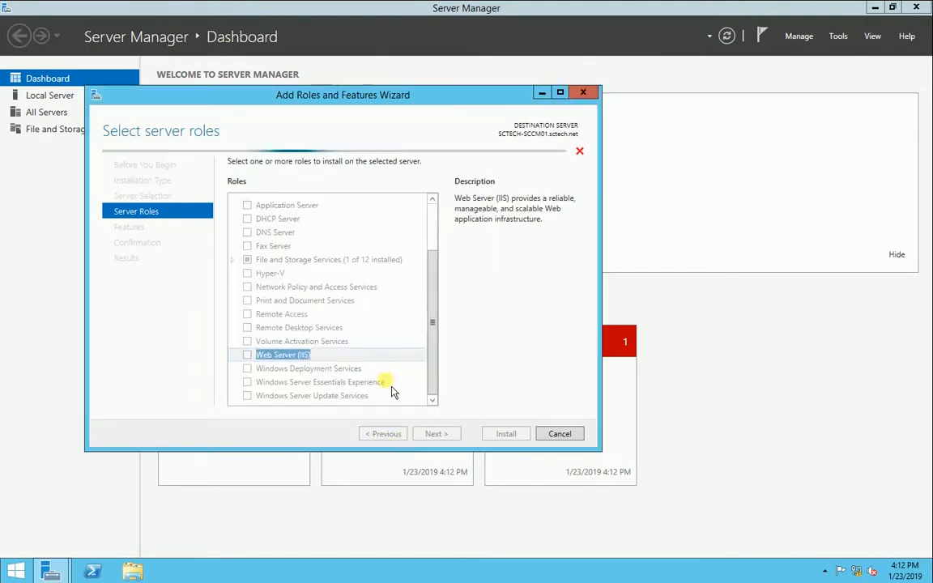
left_click(446, 436)
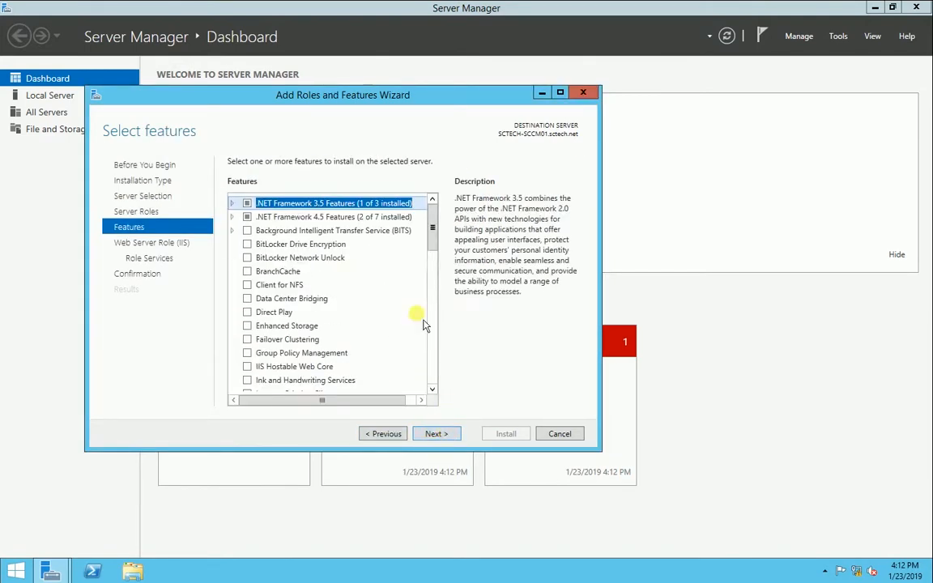
Under .NET Framework 3.5 Features, select HTTP Activation with its required features and Non-HTTP Activation
left_click(232, 204)
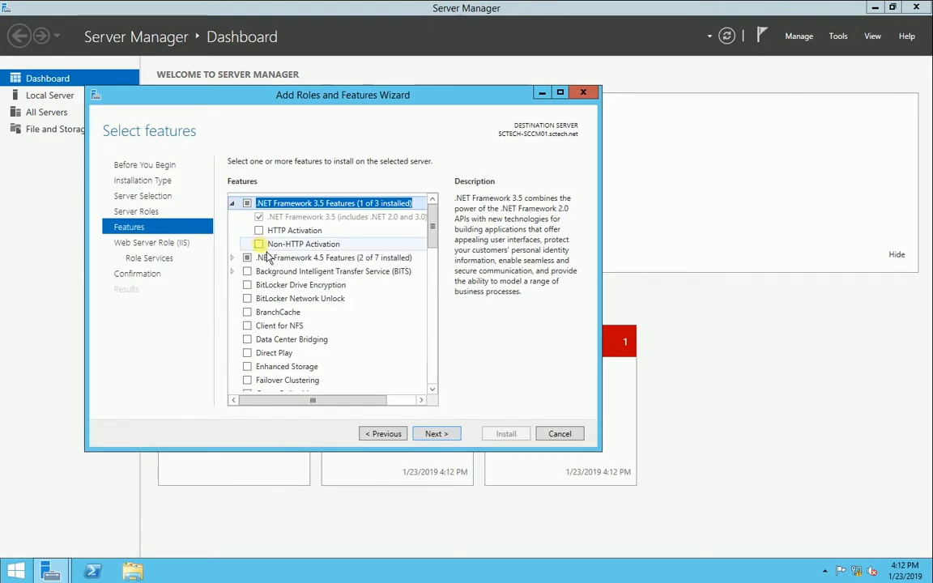
left_click(259, 230)
left_click(384, 376)
left_click(259, 244)
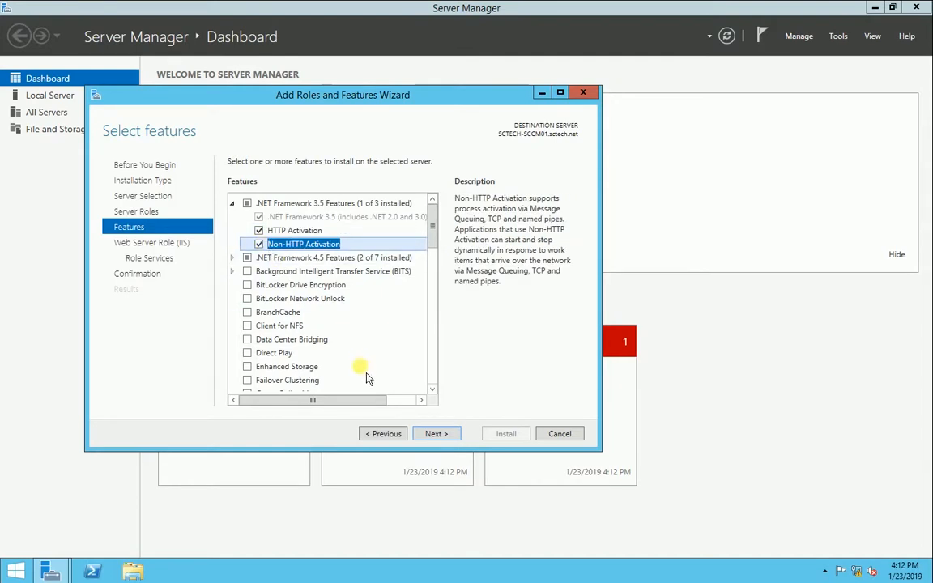
Under .NET Framework 4.5 WCF Services, select HTTP Activation with its required features and TCP Activation
left_click(232, 258)
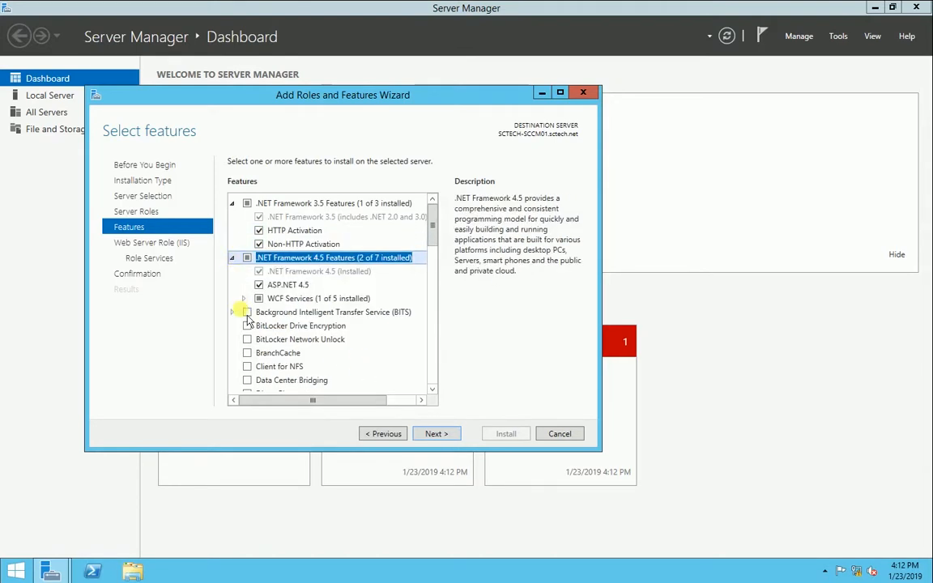
left_click(243, 298)
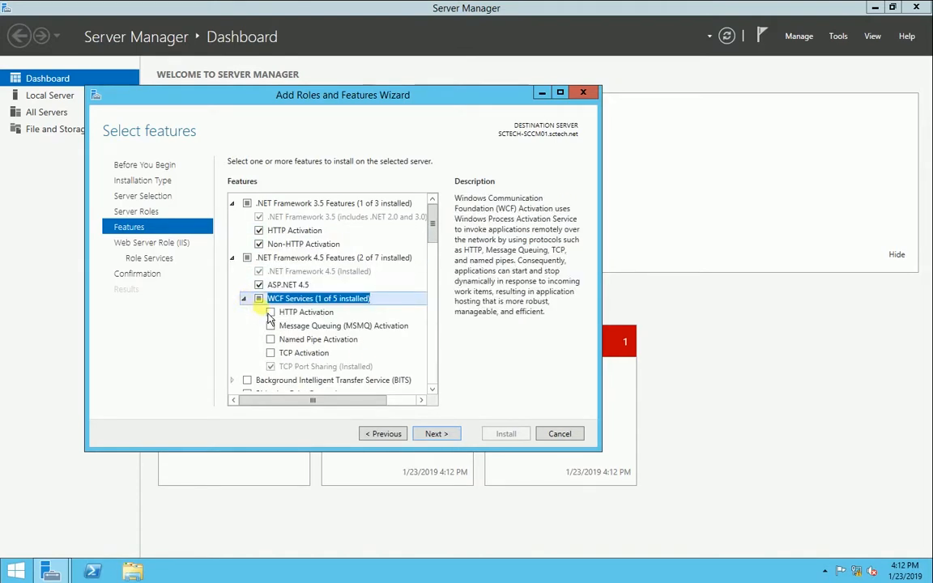
left_click(270, 313)
left_click(367, 376)
left_click(272, 354)
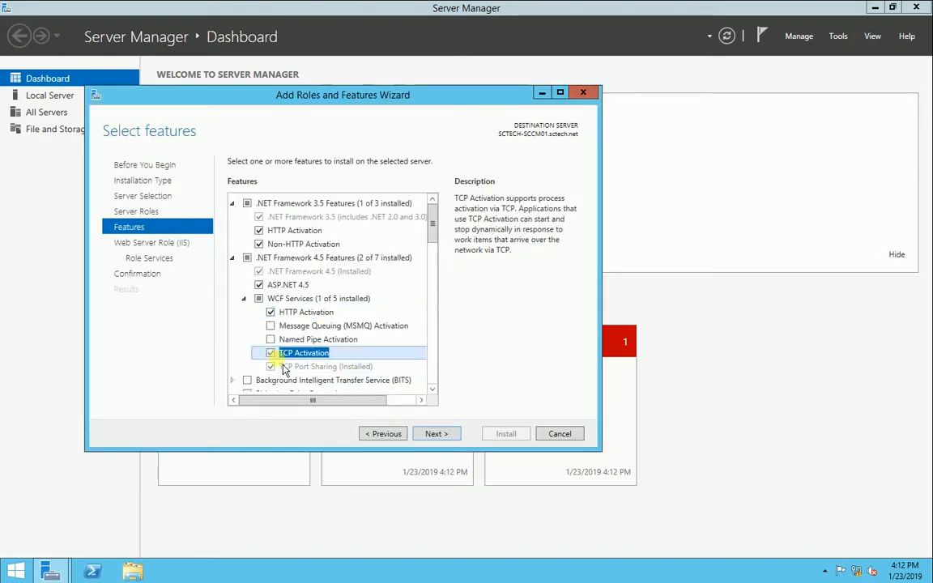
left_click(232, 258)
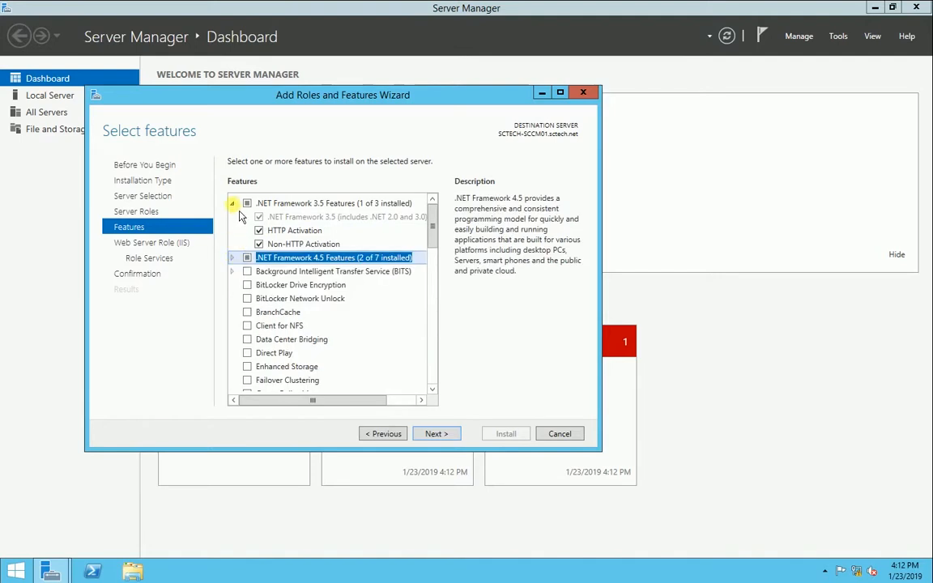
left_click(233, 204)
Continue to the Web Server (IIS) role services and select WebDAV Publishing under Common HTTP Features
scroll(317, 332, "down", 3)
scroll(318, 331, "down", 4)
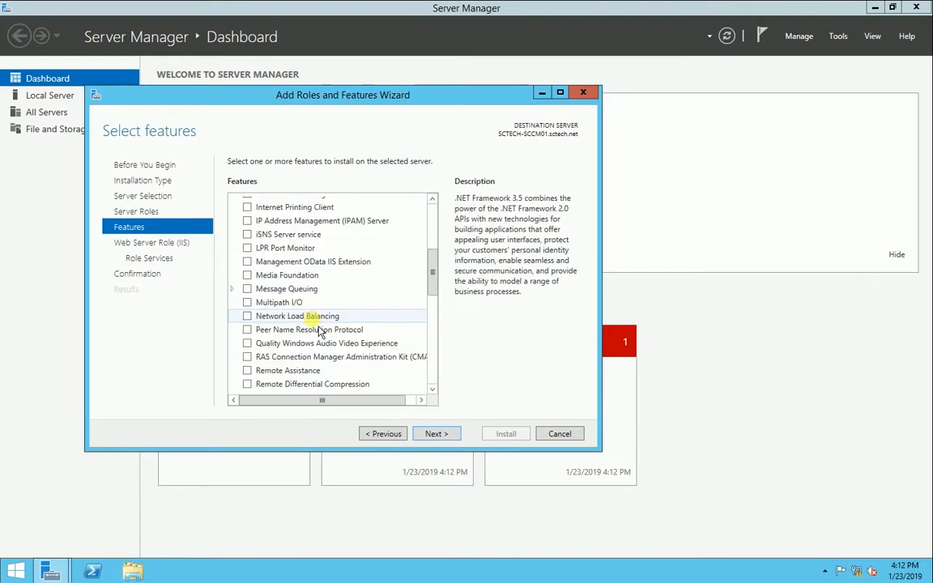
left_click(441, 445)
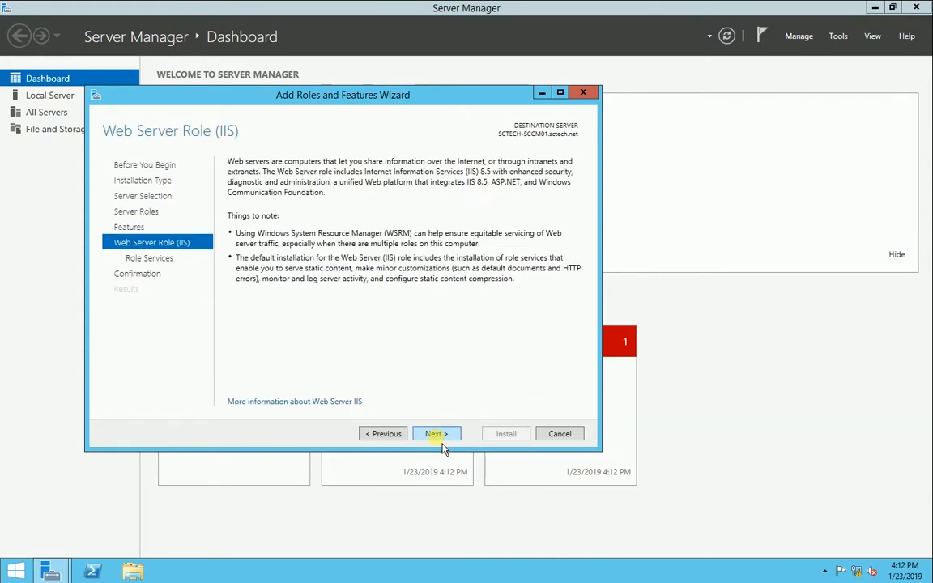
left_click(442, 444)
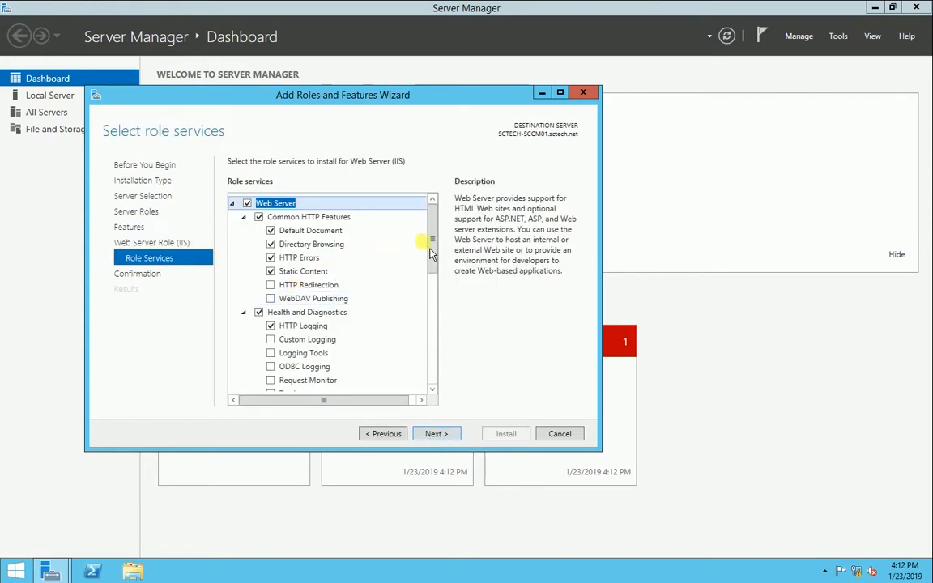
scroll(433, 245, "down", 1)
left_click(308, 279)
left_click(270, 279)
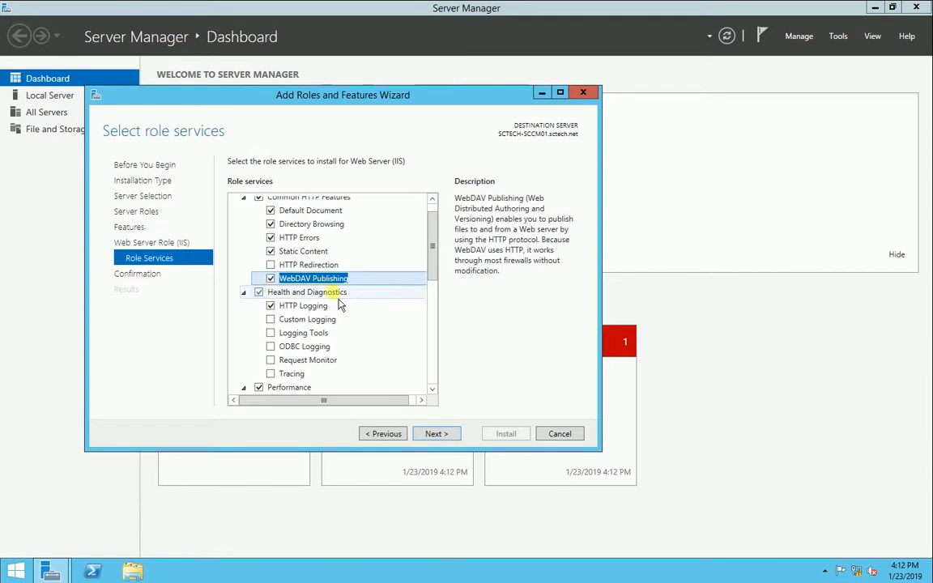
Select Tracing, Logging Tools and Custom Logging under the Health and Diagnostics role services
left_click(271, 374)
left_click(270, 333)
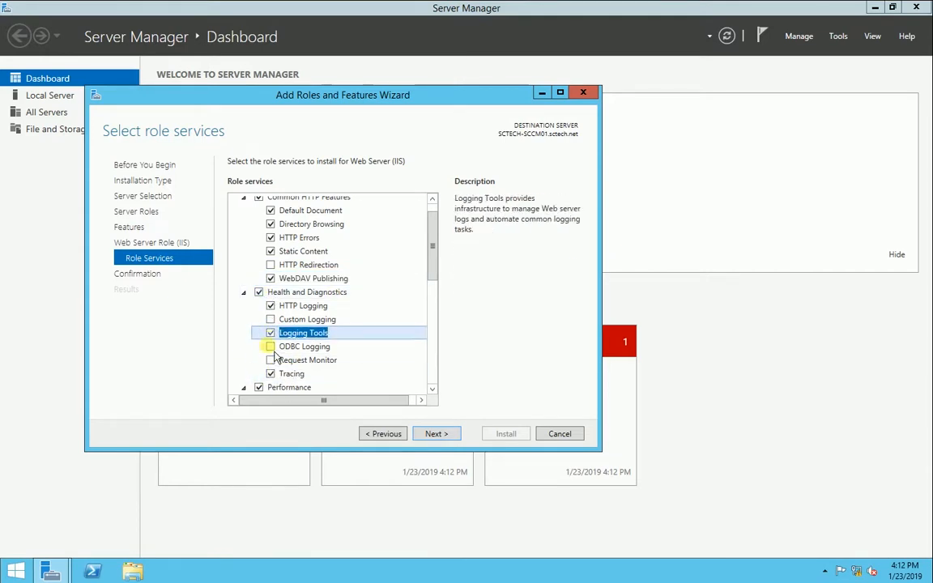
mouse_move(438, 281)
left_mouse_down()
mouse_move(434, 315)
mouse_move(435, 296)
left_mouse_up()
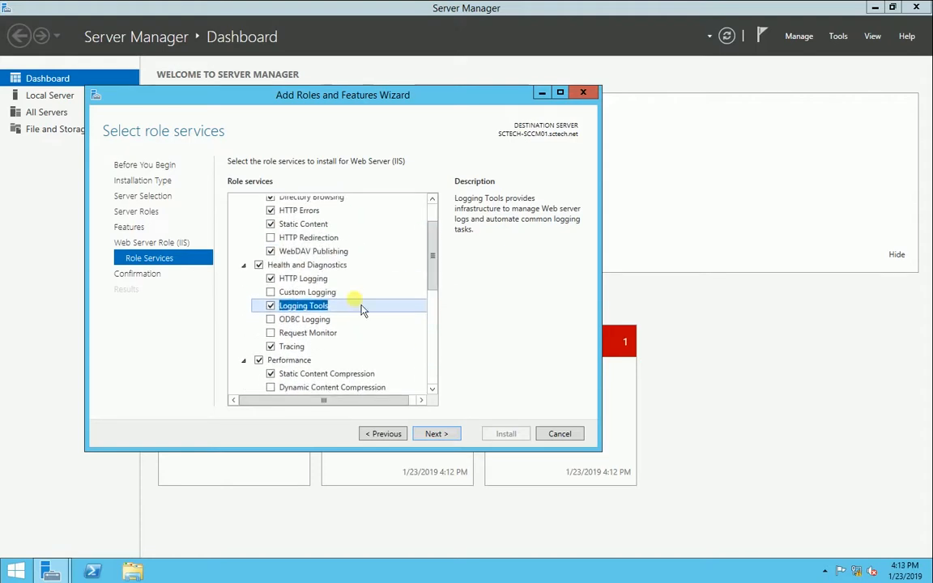
left_click(276, 293)
Select Basic Authentication, Windows Authentication and URL Authorization under the Security role services
left_click_drag(432, 261, 435, 314)
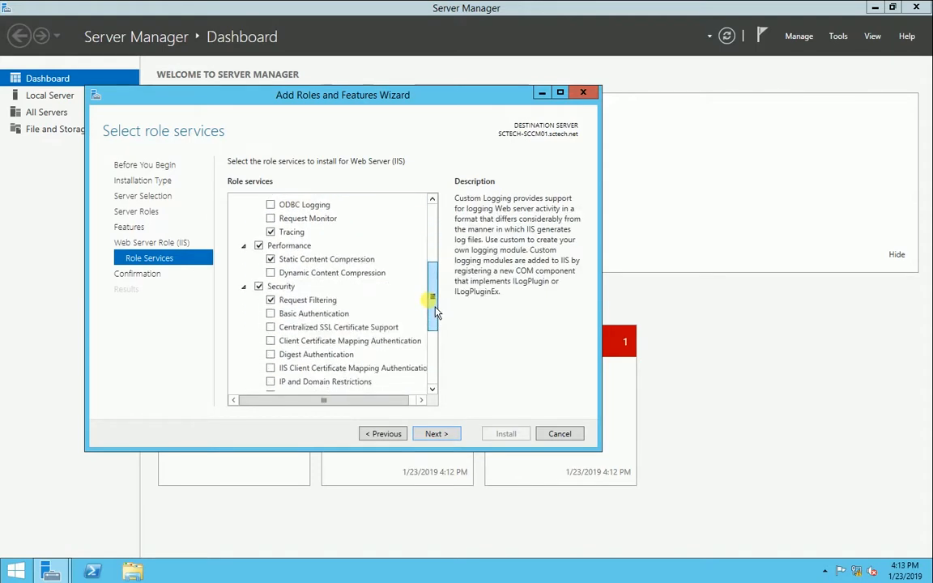
left_click(270, 313)
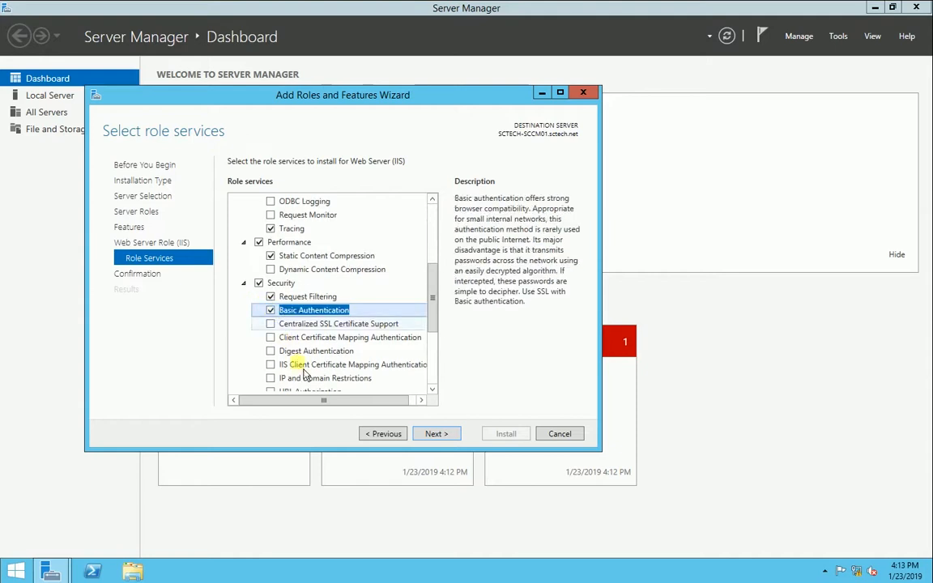
scroll(274, 379, "down", 2)
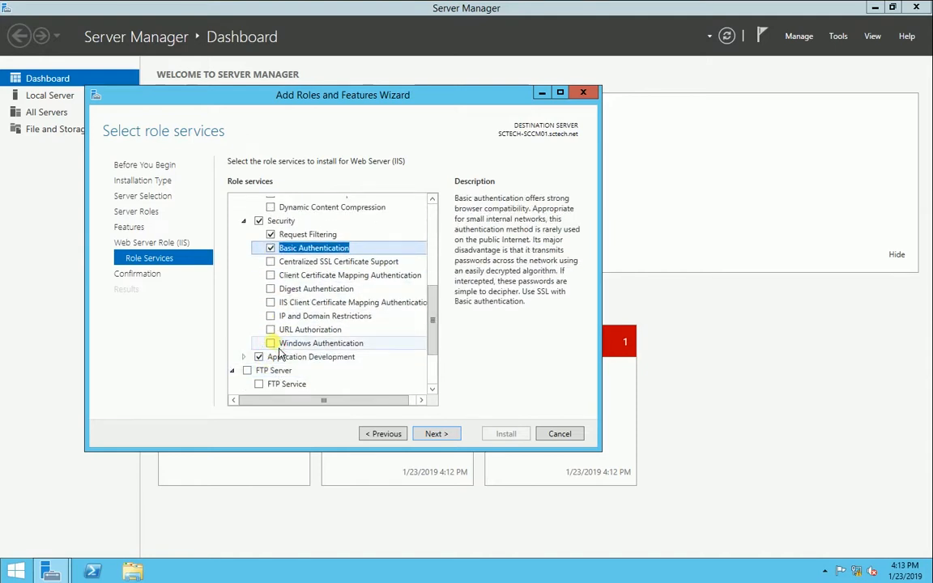
left_click(272, 344)
left_click(270, 330)
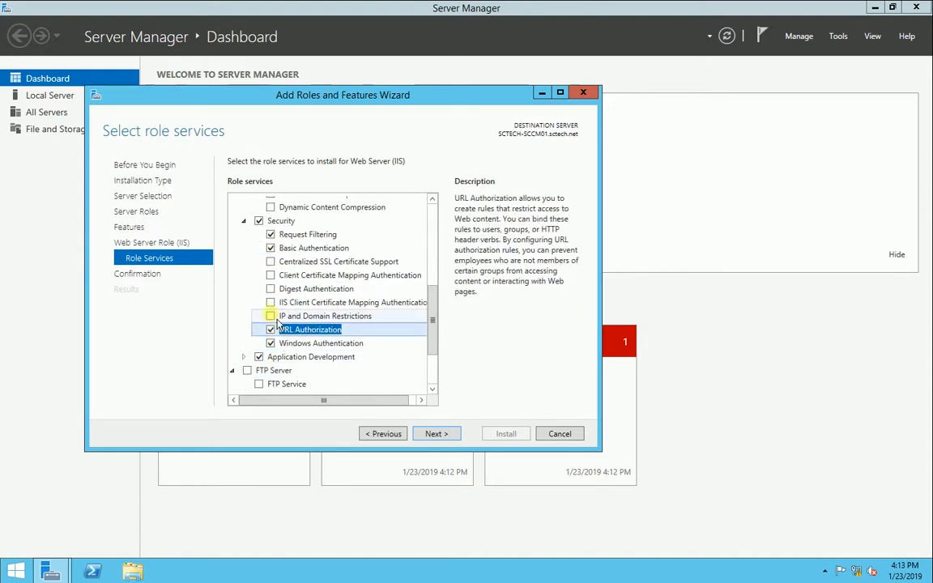
Select IIS 6 Management Compatibility with IIS 6 Management Console and IIS 6 Scripting Tools, adding the required features
scroll(276, 379, "down", 3)
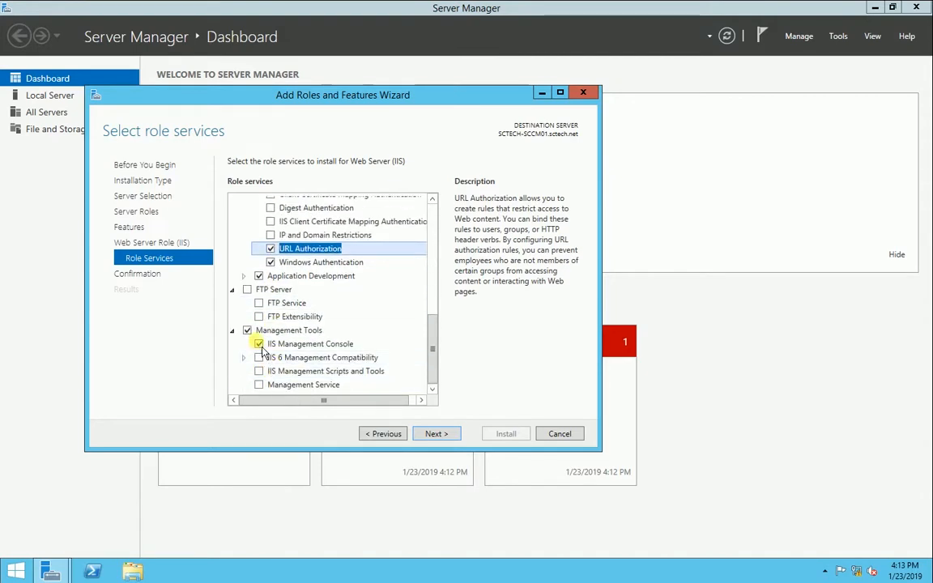
left_click(259, 358)
left_click(243, 358)
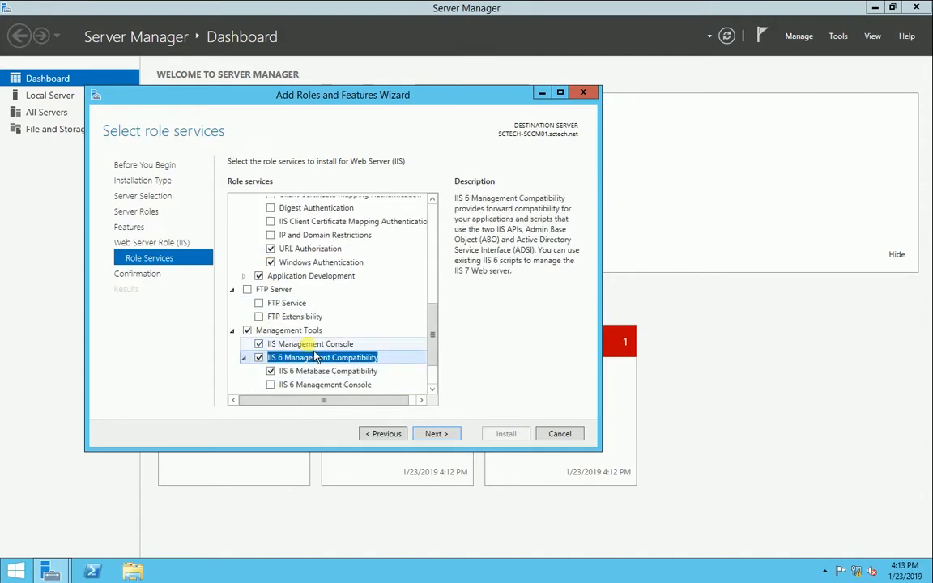
scroll(316, 357, "down", 2)
left_click(270, 329)
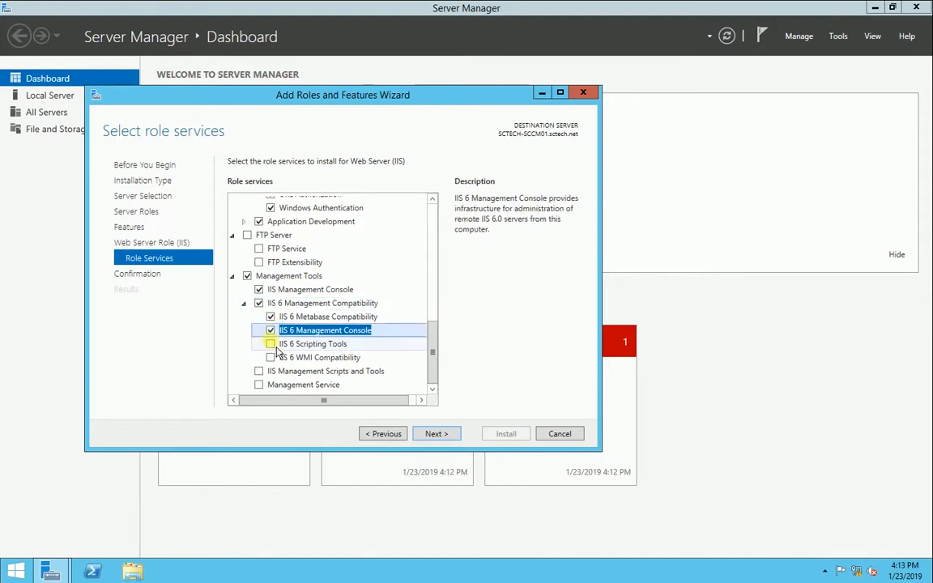
left_click(270, 343)
left_click(383, 382)
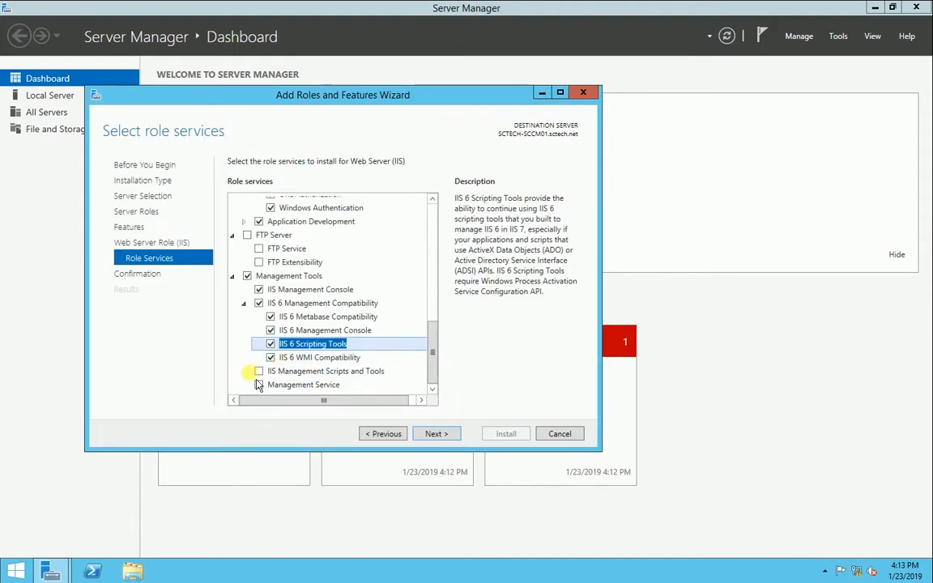
Select IIS Management Scripts and Tools and Management Service under Management Tools, and check the Application Development role services
left_click(259, 371)
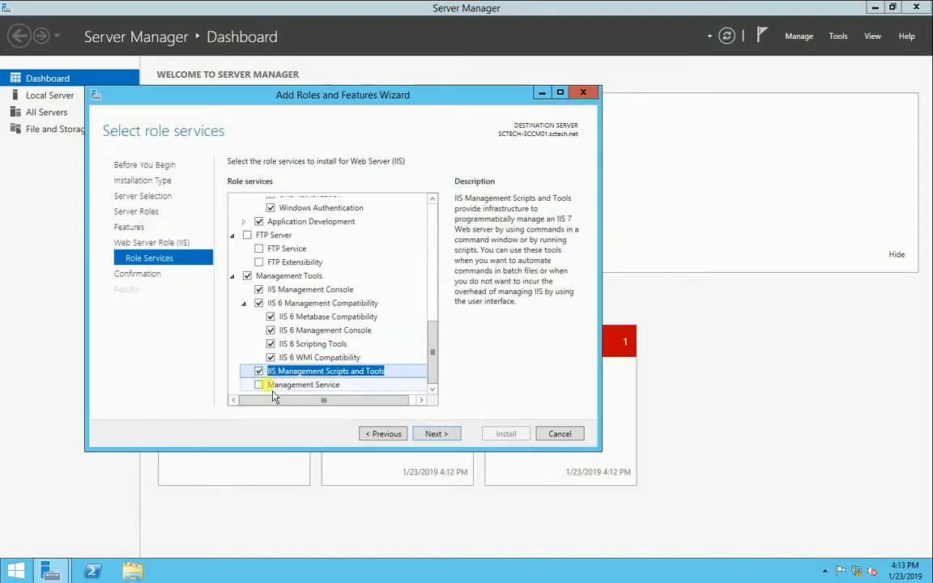
left_click(261, 386)
left_click(232, 276)
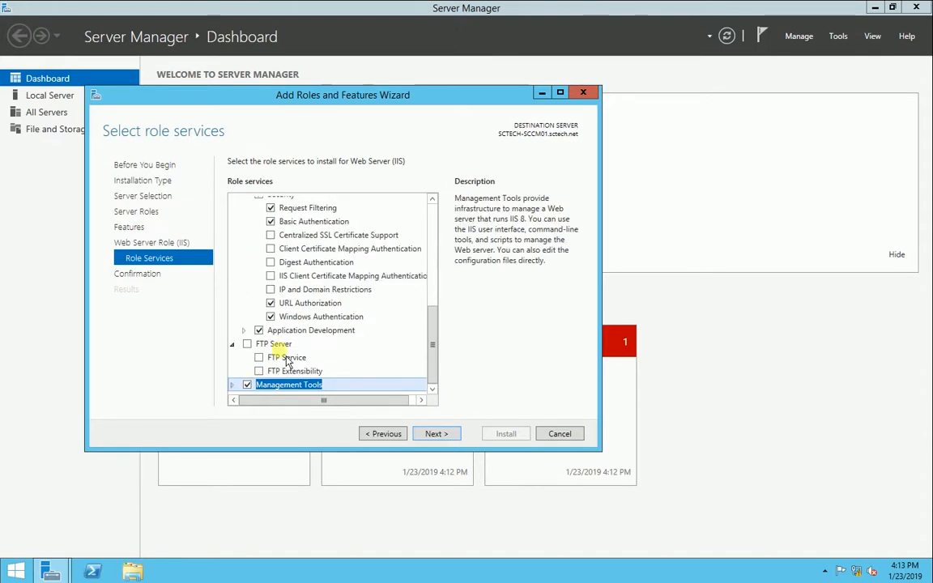
left_click(243, 331)
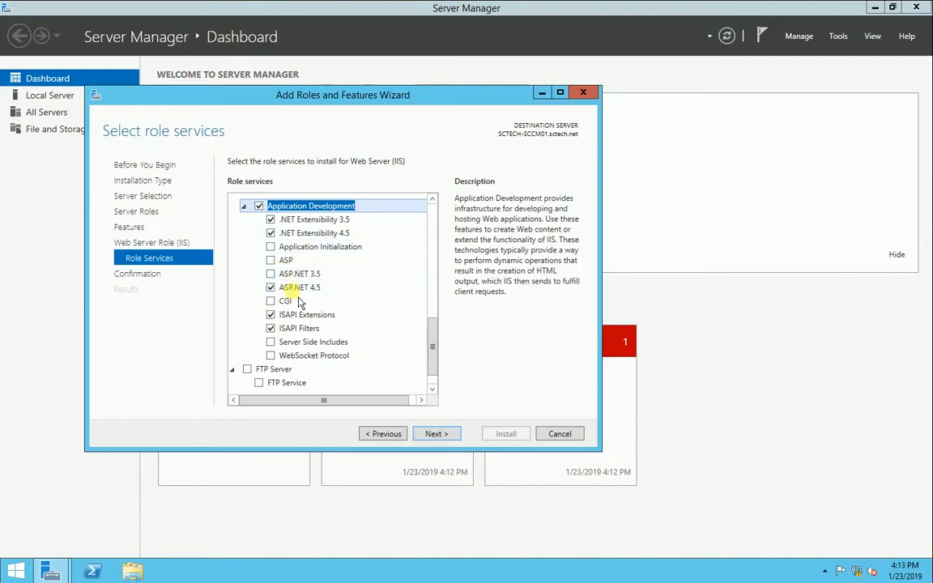
left_click(243, 205)
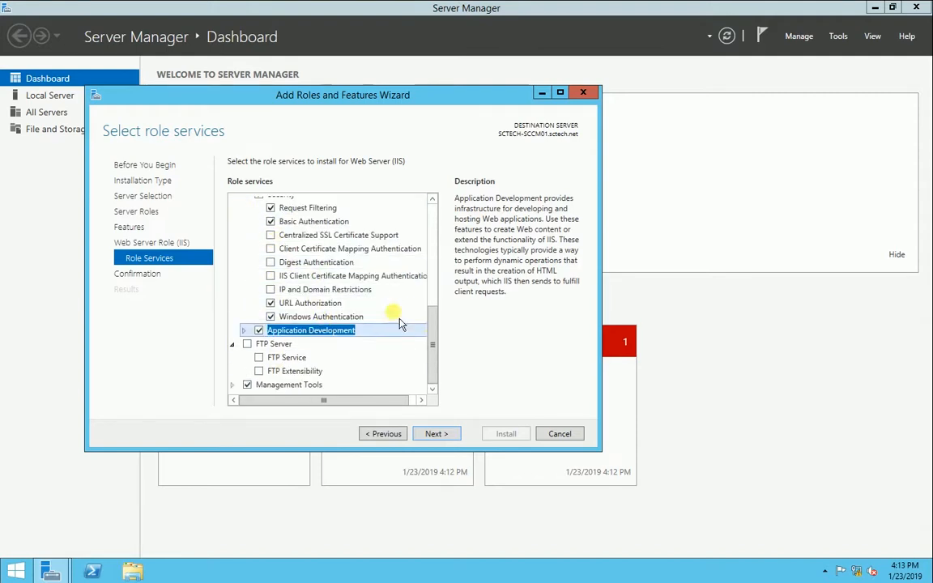
mouse_move(433, 348)
left_mouse_down()
mouse_move(444, 240)
mouse_move(435, 354)
left_mouse_up()
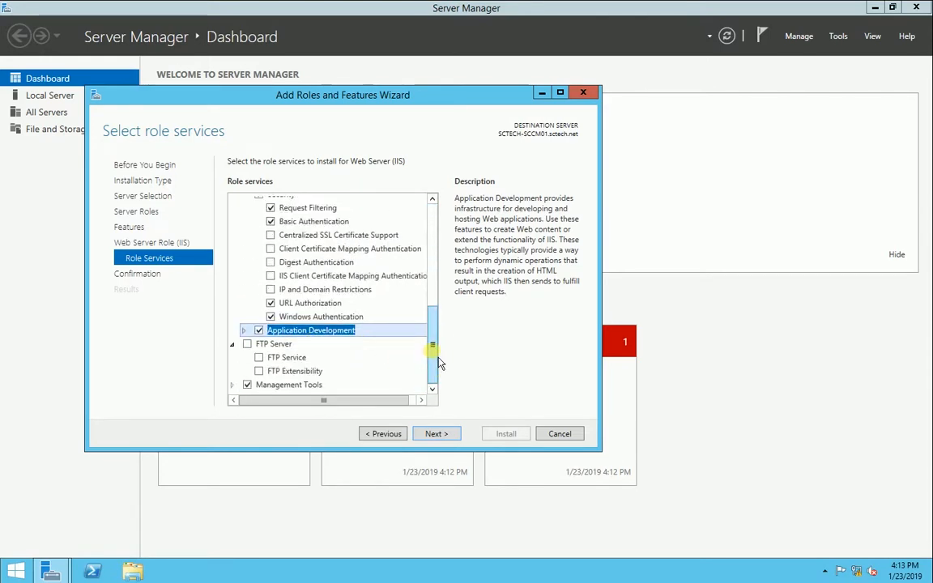
Allow automatic restarts of the destination server, install the selected roles and features, and close the wizard
left_click(444, 435)
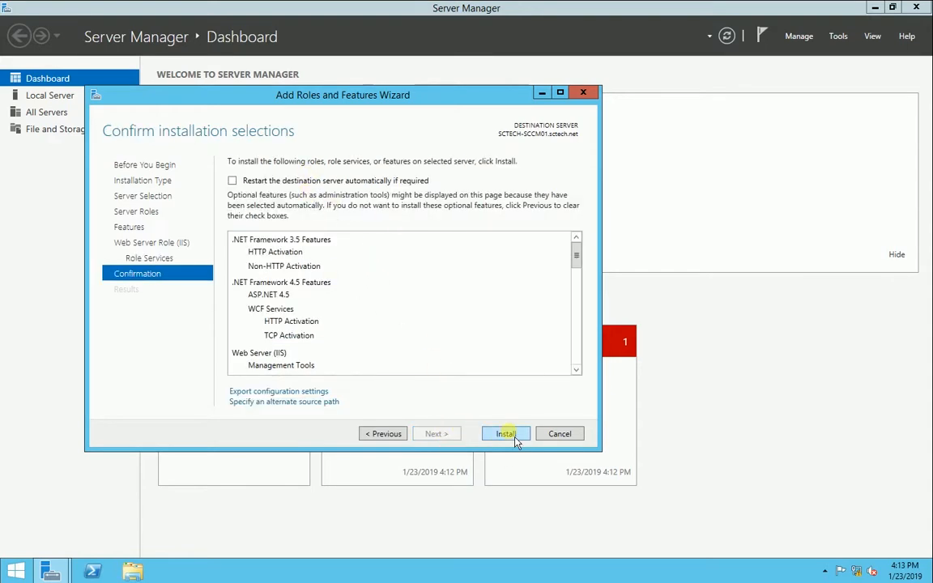
left_click(232, 181)
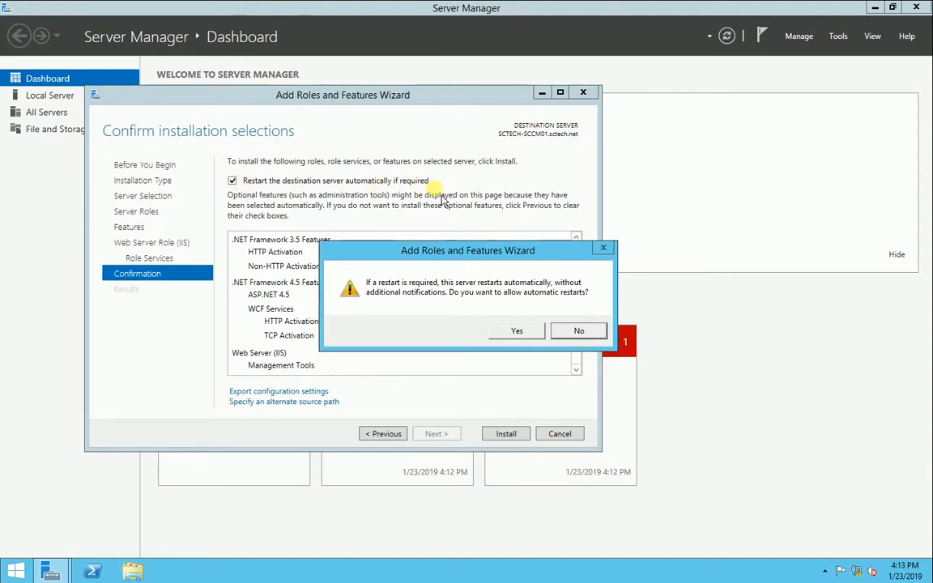
left_click(518, 330)
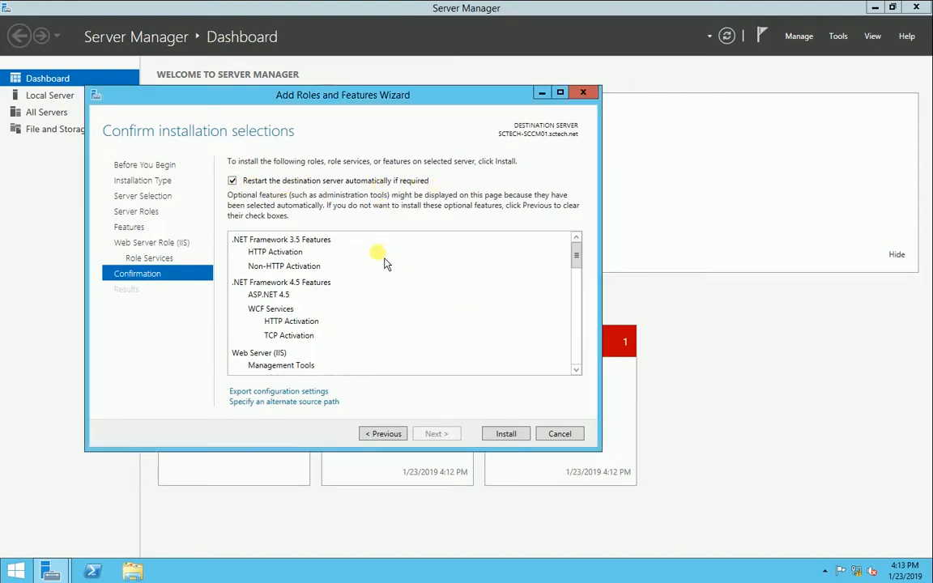
left_click(506, 437)
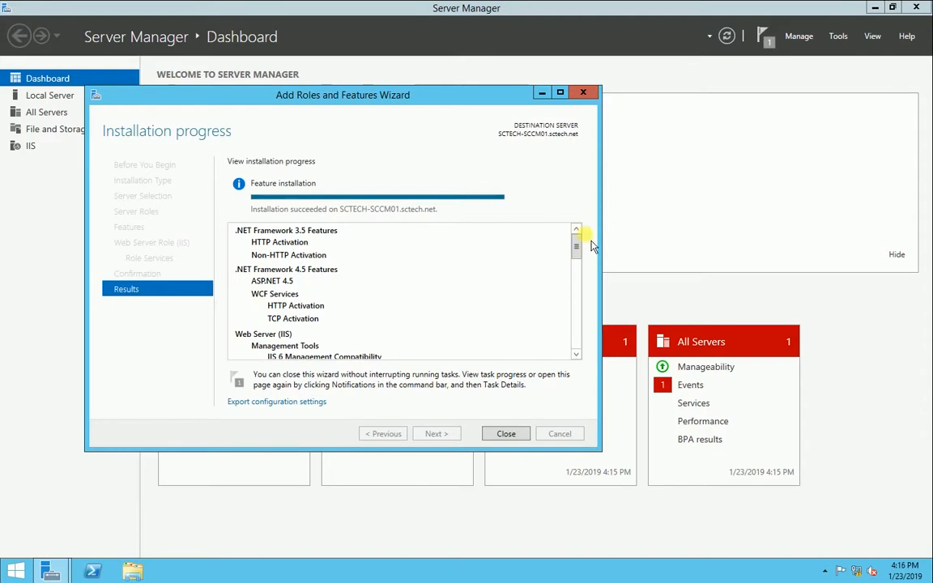
scroll(589, 254, "down", 5)
scroll(585, 277, "up", 5)
left_click(507, 438)
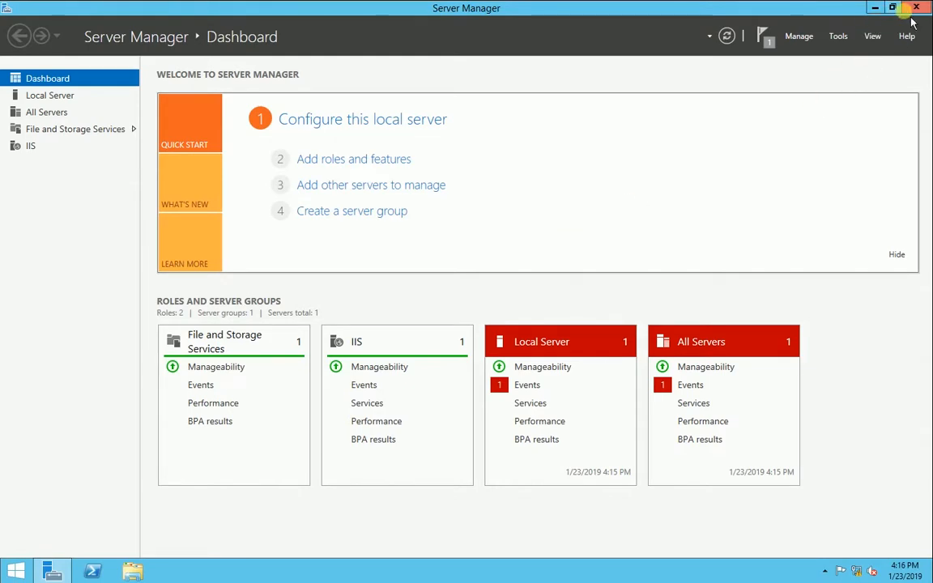
Open IIS Manager, examine the SCTECH-SCCM01 server's features and sites while declining the Web Platform offer, and close it along with Server Manager
left_click(839, 36)
left_click(853, 124)
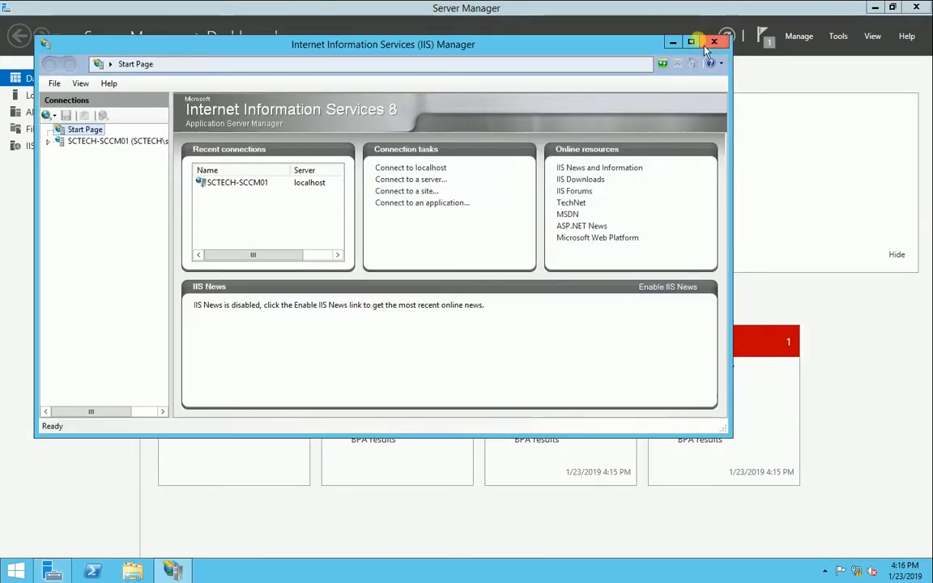
double_click(634, 40)
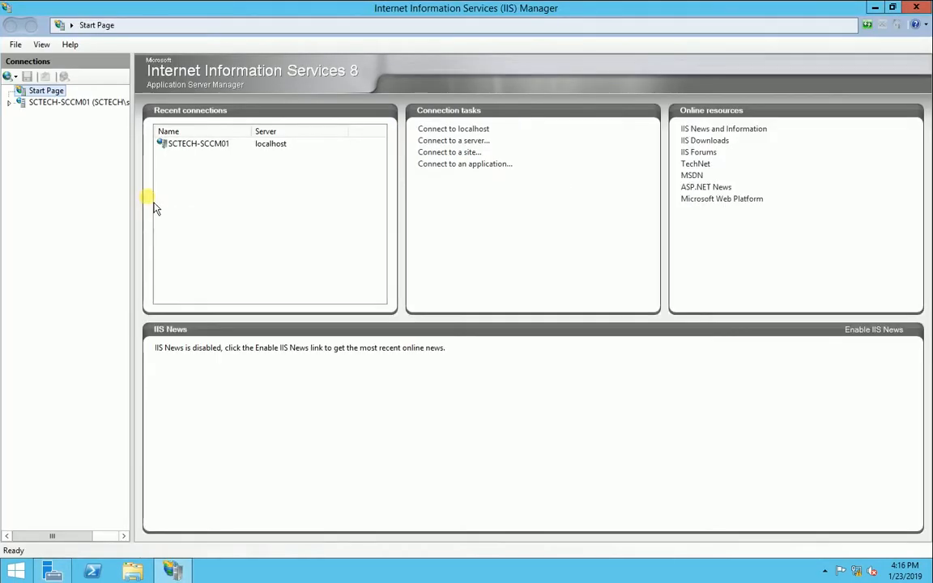
left_click(15, 105)
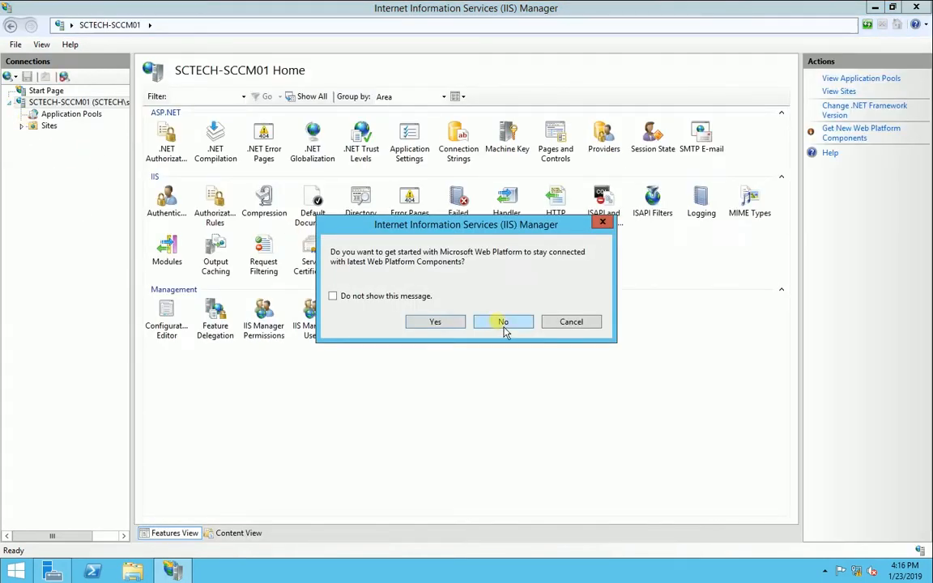
left_click(502, 322)
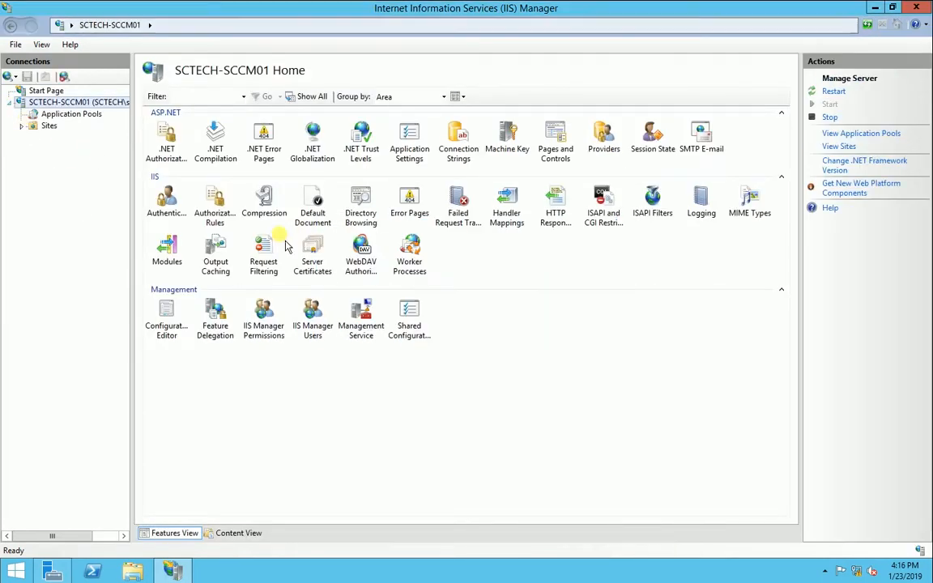
left_click(22, 126)
left_click(329, 478)
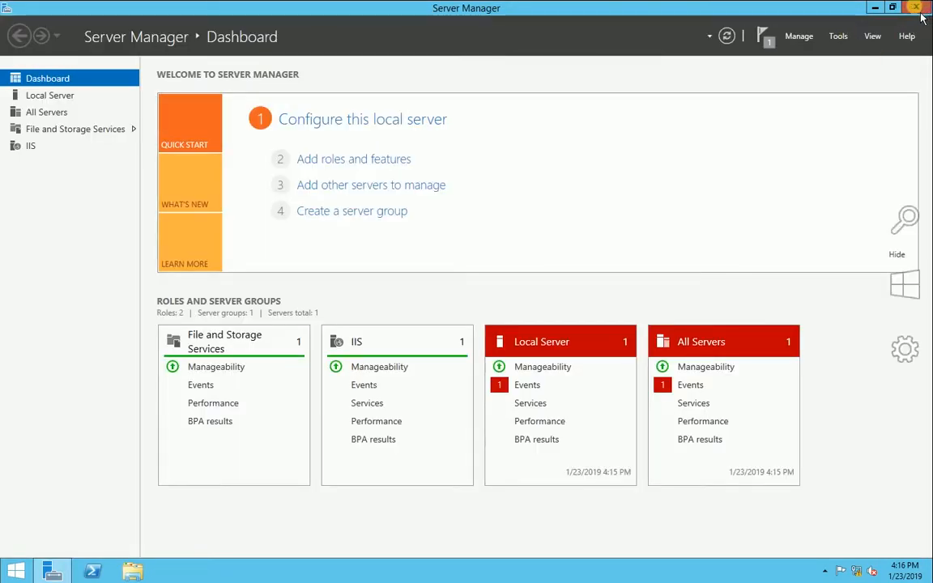
left_click(918, 7)
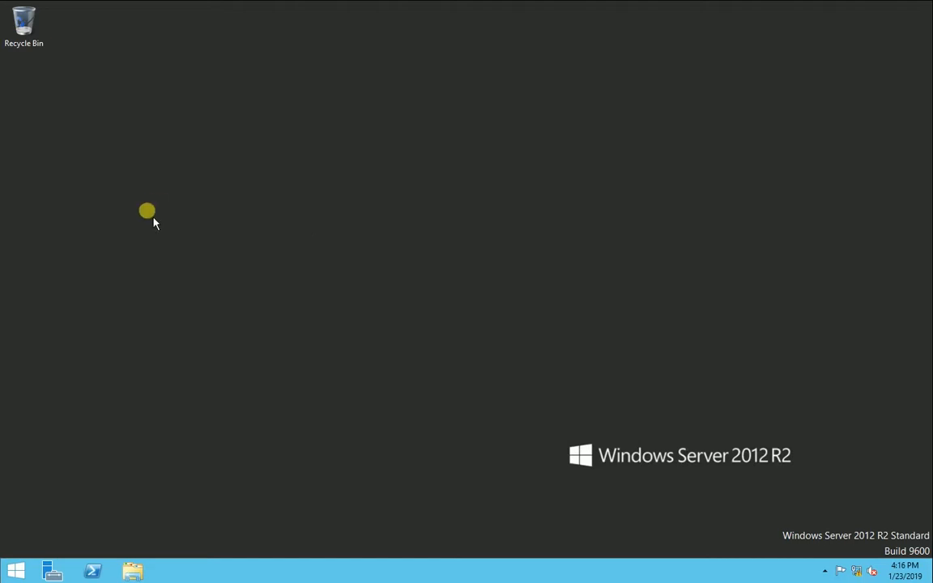
Reopen Server Manager and start adding roles with a role-based installation on SCTECH-SCCM01, continuing to the server roles
left_click(64, 574)
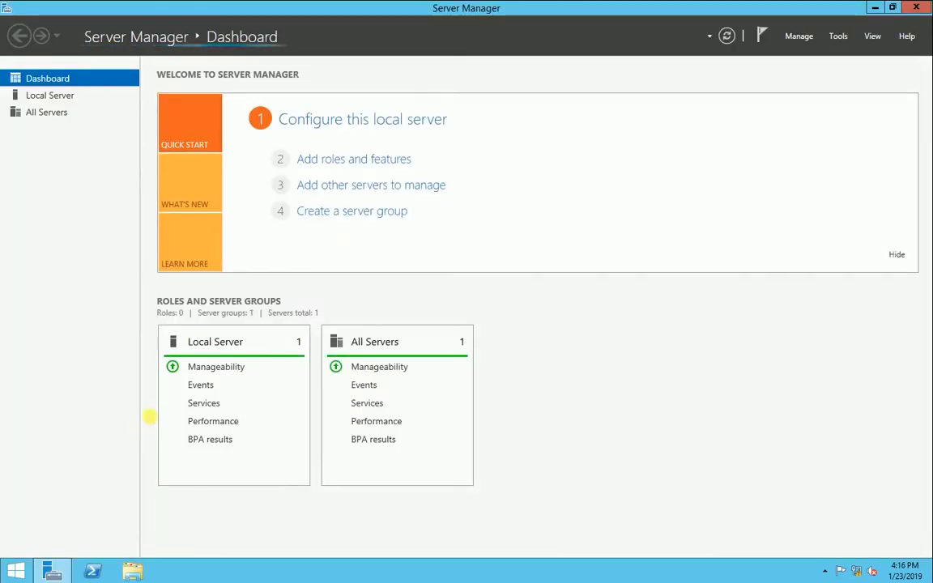
left_click(390, 160)
left_click(434, 434)
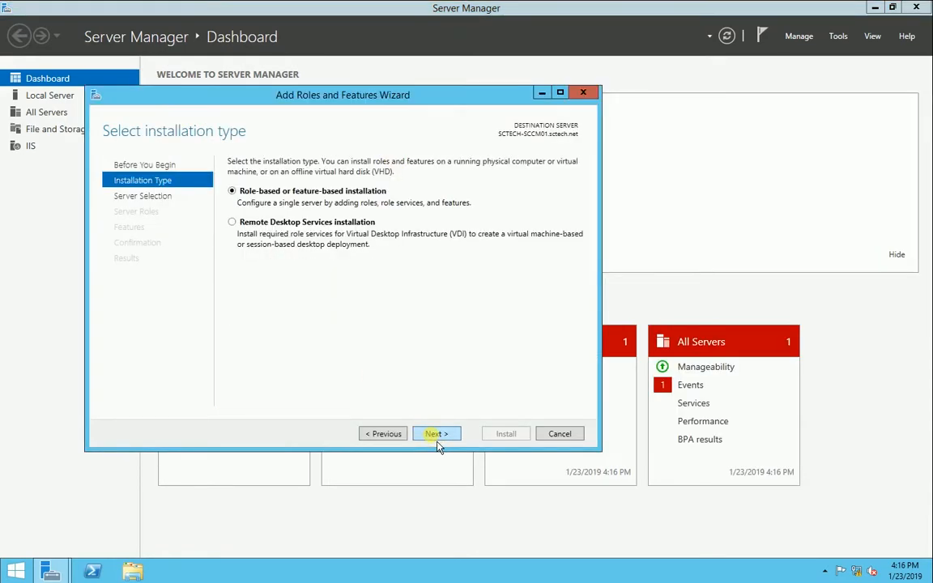
left_click(437, 434)
left_click(436, 434)
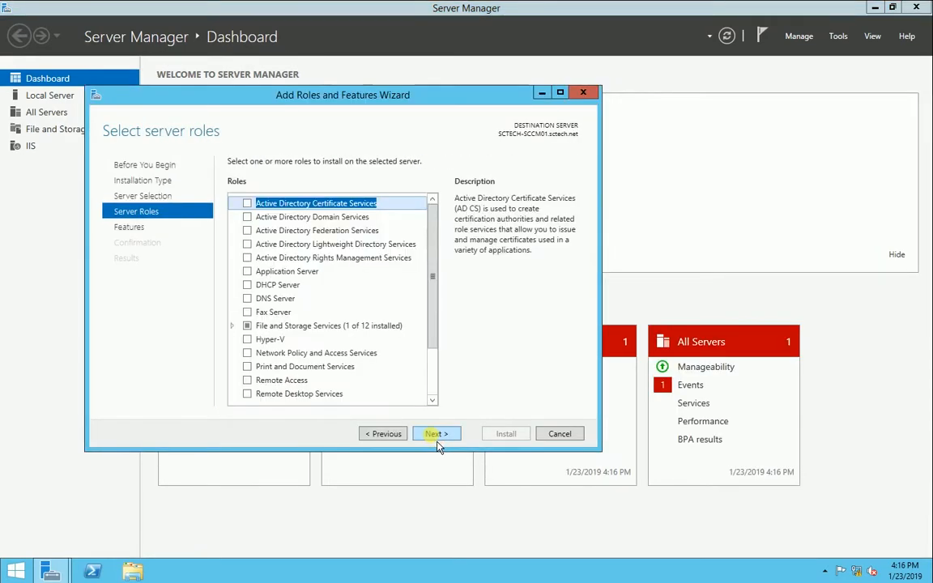
Select the Windows Server Update Services role with its required features and management tools, and continue to the features
left_click_drag(434, 266, 448, 371)
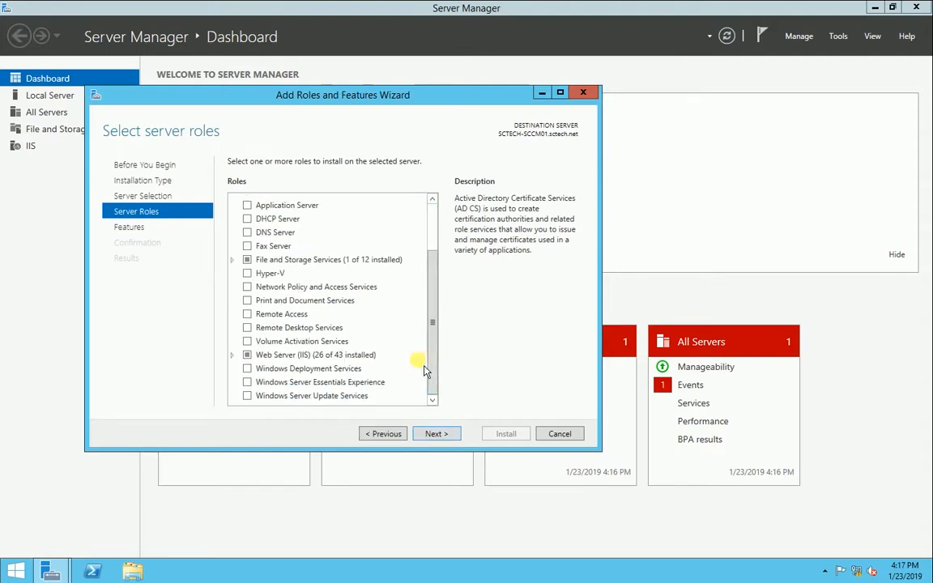
left_click(247, 396)
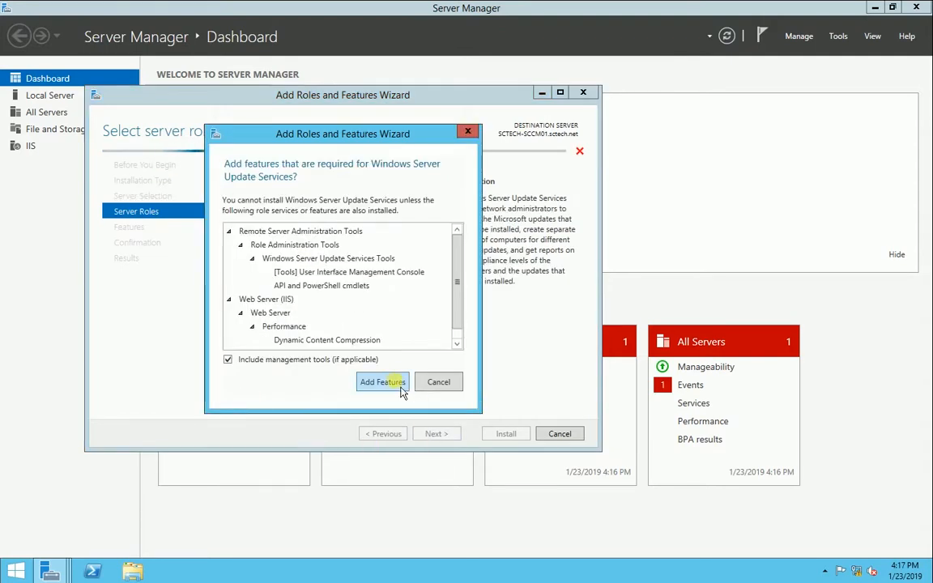
left_click(396, 392)
left_click(436, 434)
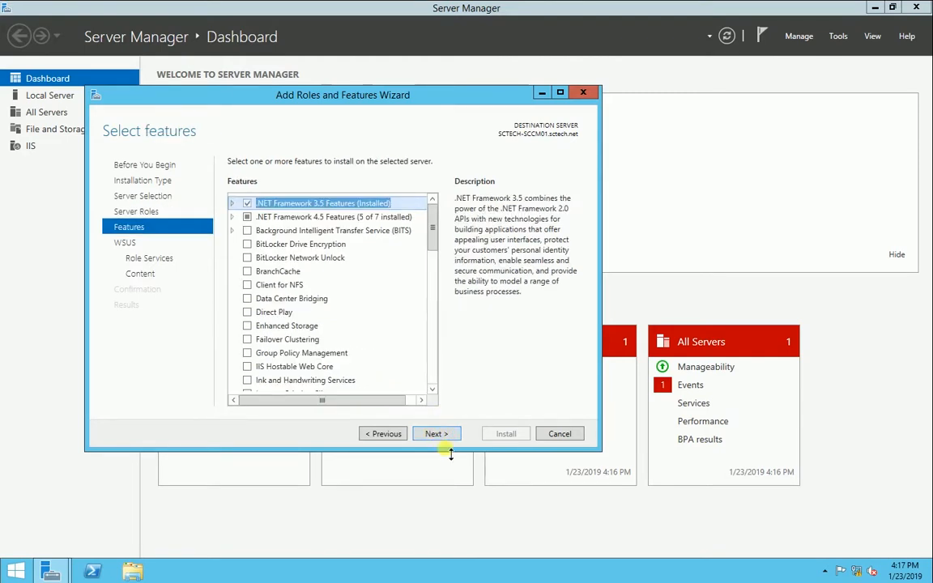
Continue to the WSUS role services, keep only WID Database and WSUS Services selected, and proceed to the content location
left_click(440, 434)
left_click(449, 438)
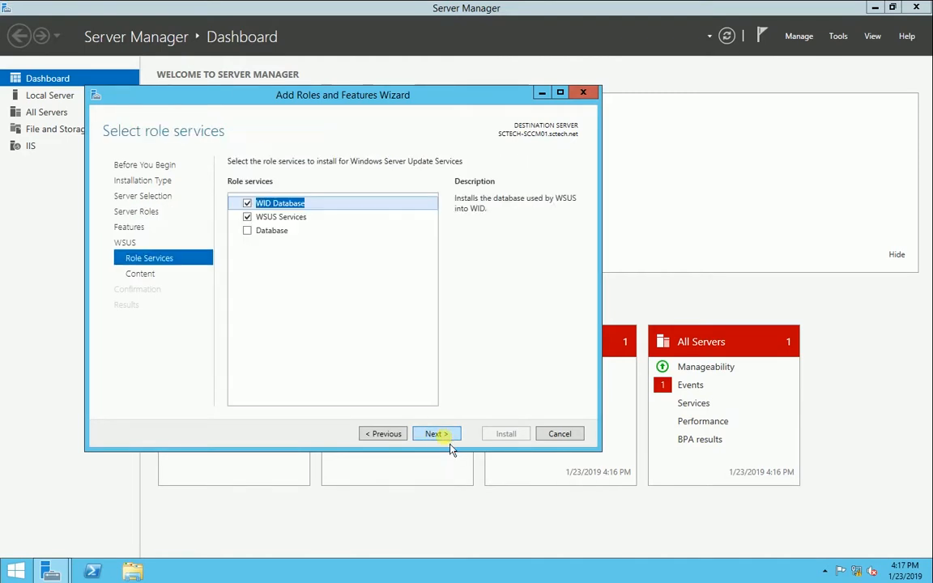
left_click(247, 231)
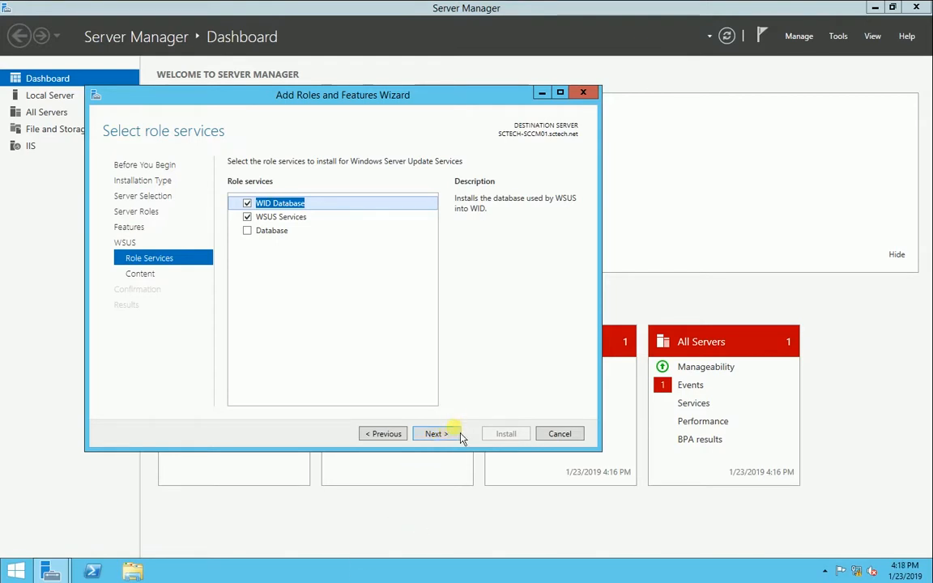
left_click(438, 434)
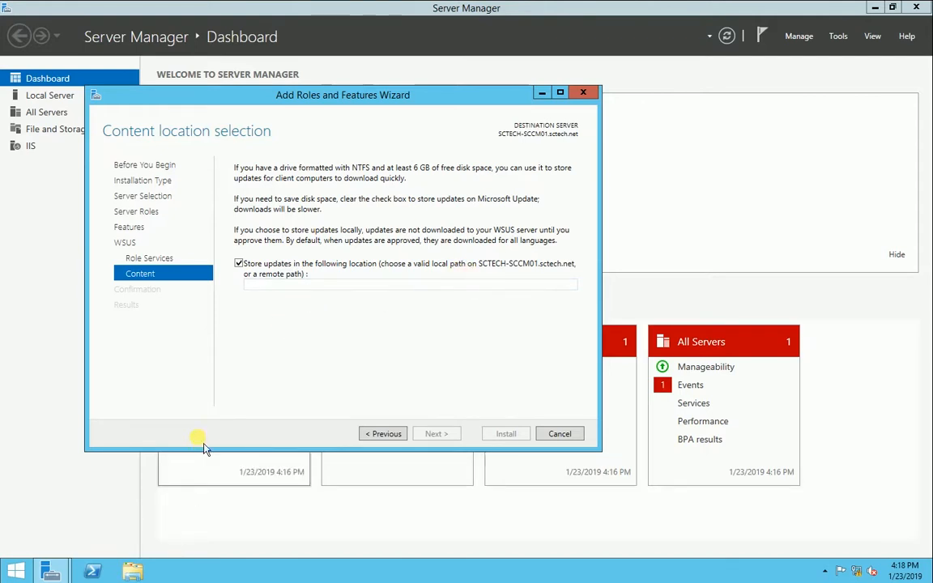
Create a folder named WSUS_Updates on Local Disk (C:) in File Explorer
left_click(136, 573)
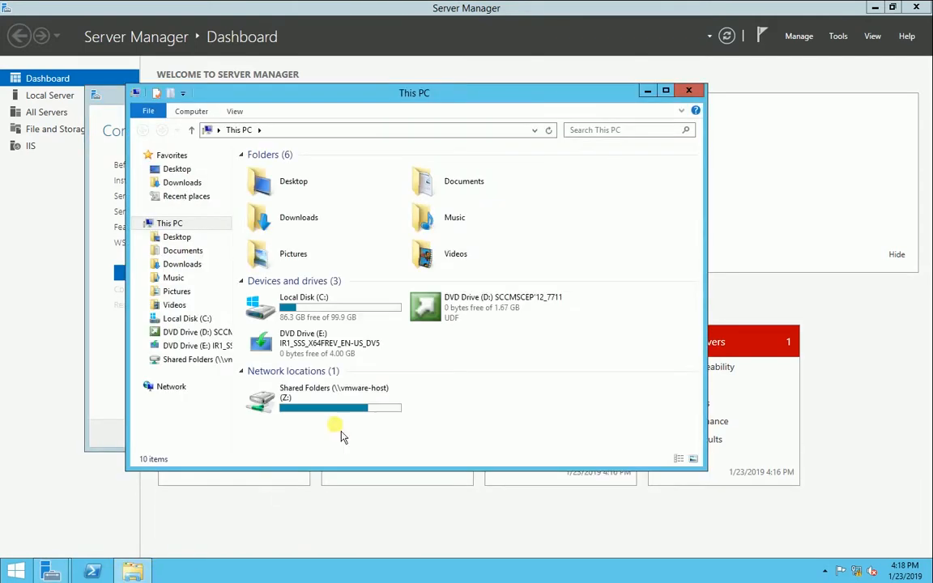
double_click(328, 300)
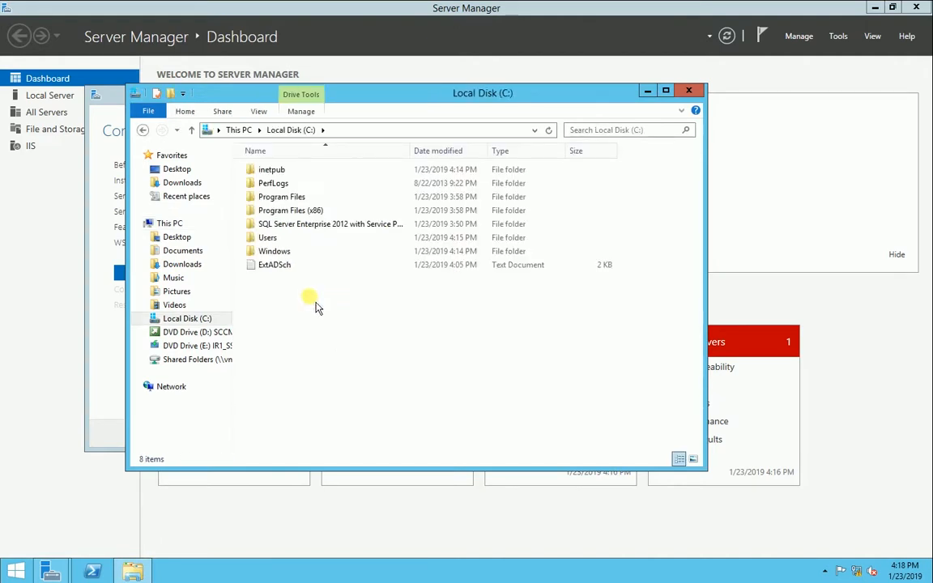
right_click(362, 333)
mouse_move(431, 446)
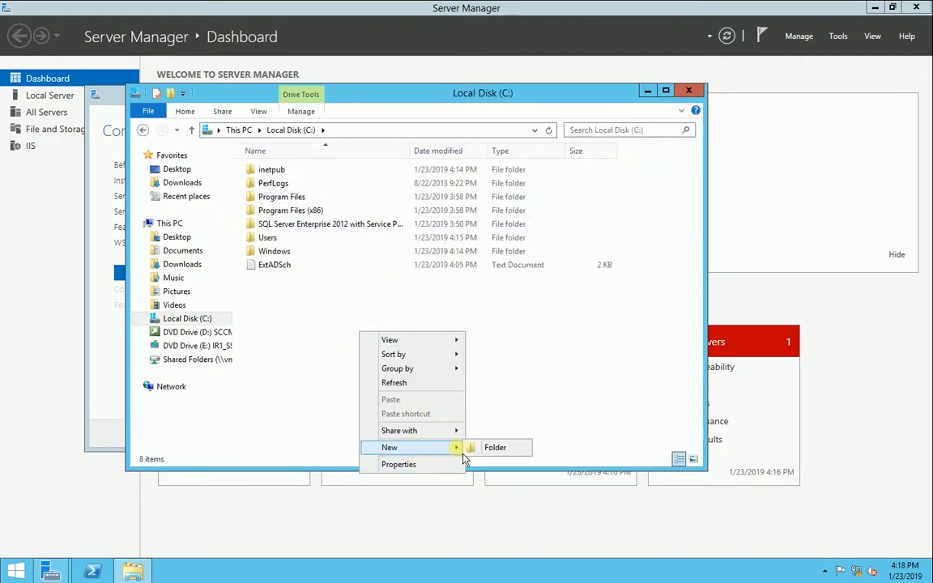
left_click(498, 448)
type("WS")
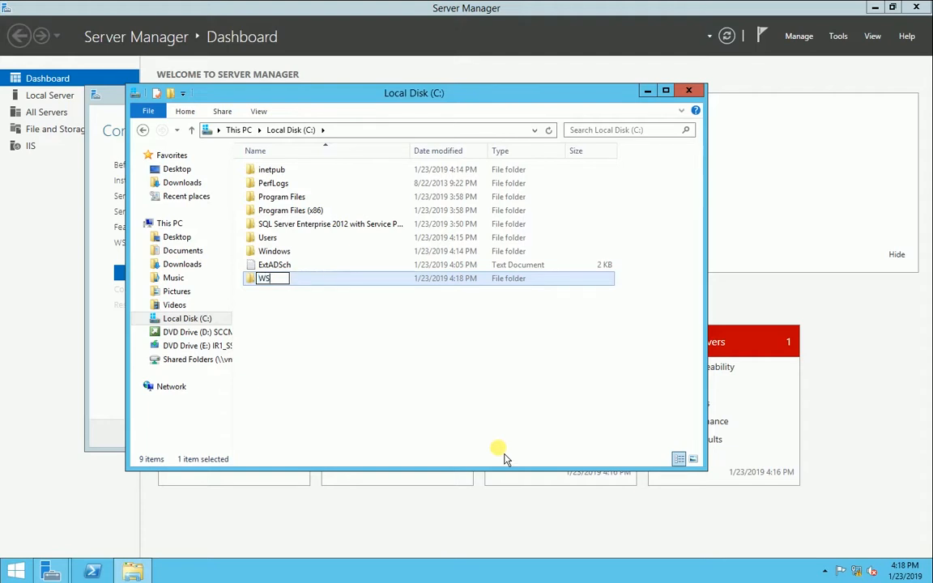
type("US_Updates")
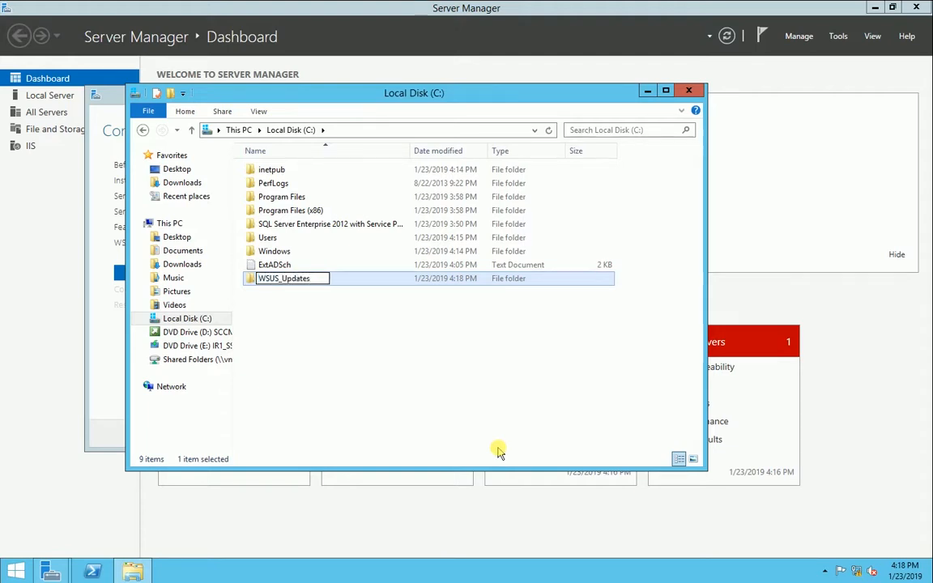
left_click(365, 324)
Copy the new folder's path, set C:\WSUS_Updates as the WSUS update storage location, and continue to the installation confirmation
double_click(319, 279)
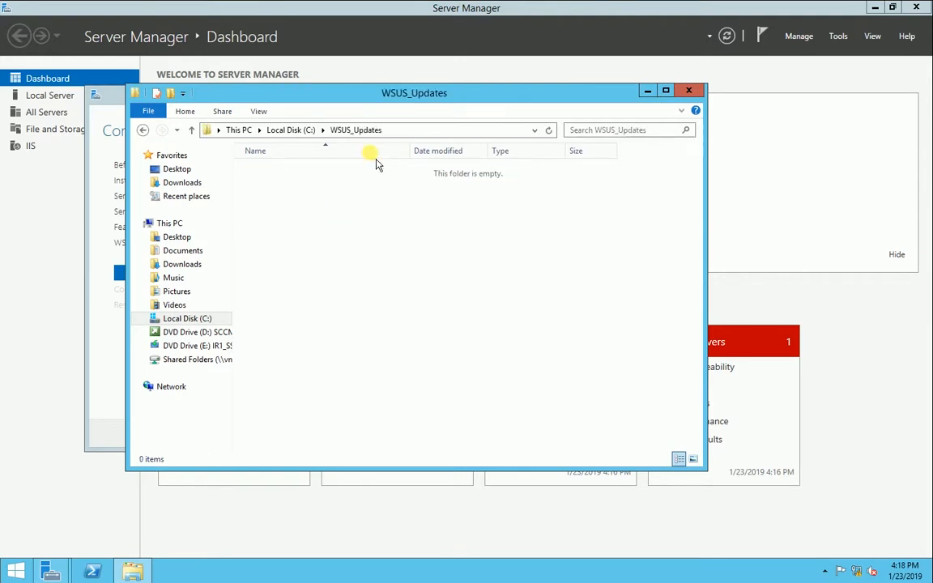
left_click(406, 133)
key("ctrl+c")
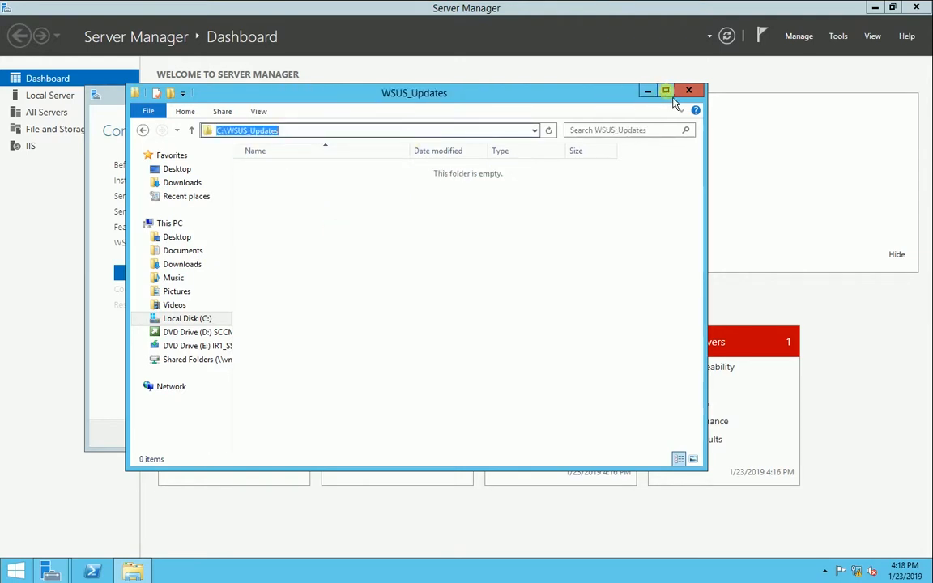
left_click(648, 91)
left_click(321, 285)
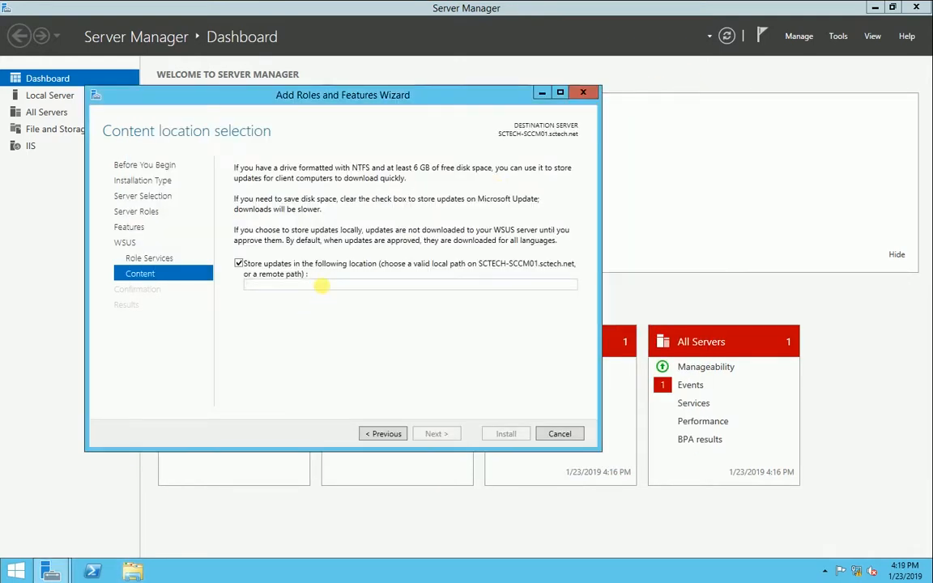
key("ctrl+v")
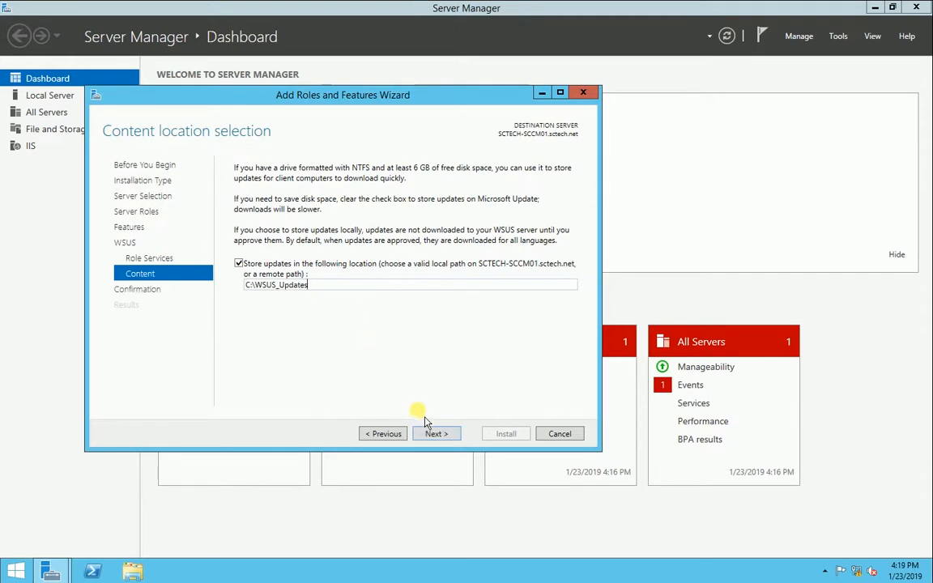
left_click(442, 440)
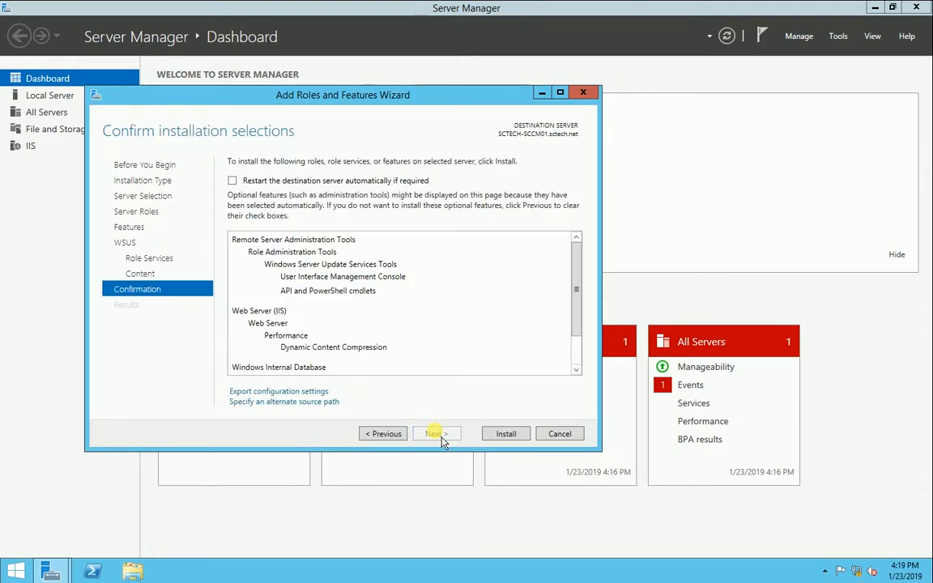
Allow the destination server to restart automatically if required and install the selected WSUS role and features
mouse_move(579, 298)
left_mouse_down()
mouse_move(584, 350)
mouse_move(580, 293)
left_mouse_up()
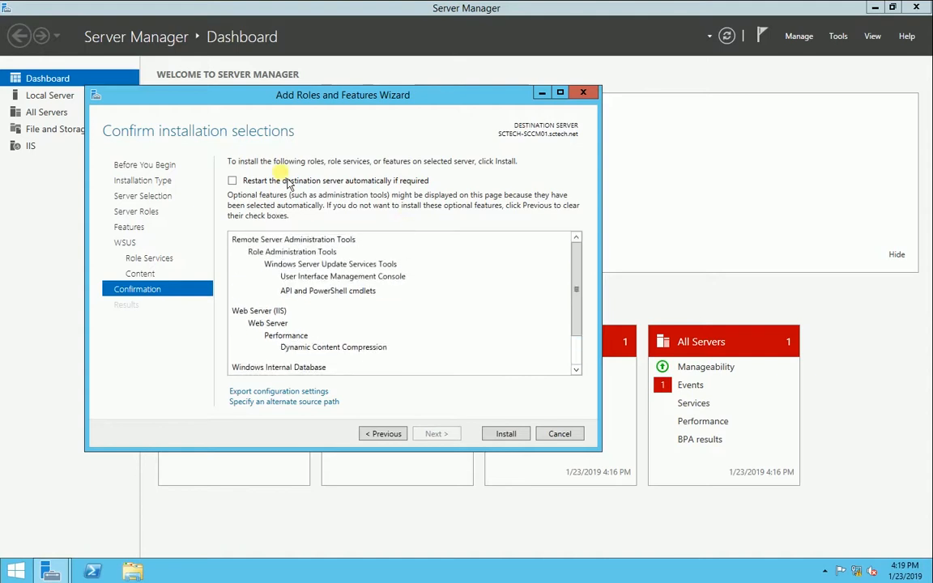
left_click(234, 182)
left_click(518, 333)
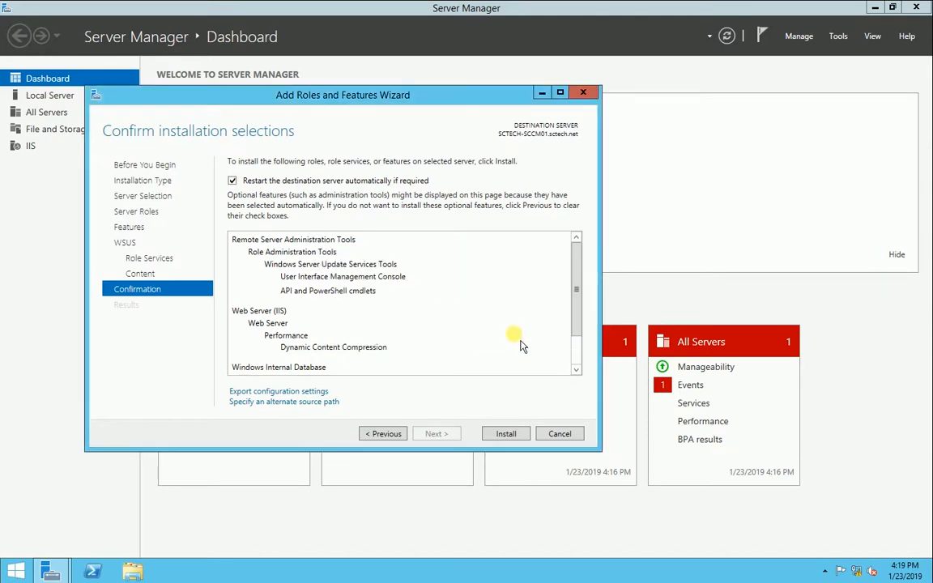
left_click(508, 443)
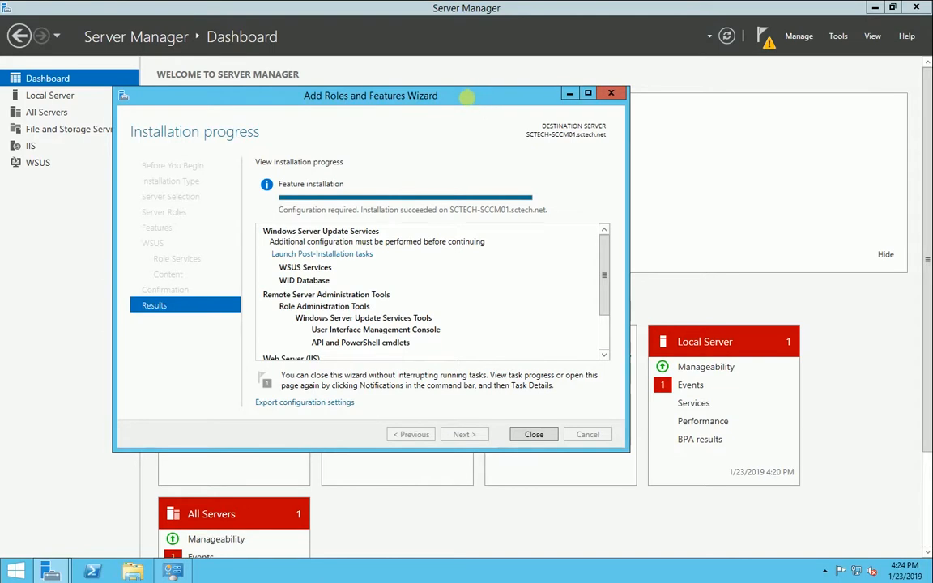
Launch the WSUS post-installation tasks, close the wizard, and check the configuration progress in the notifications
left_click_drag(465, 113, 467, 110)
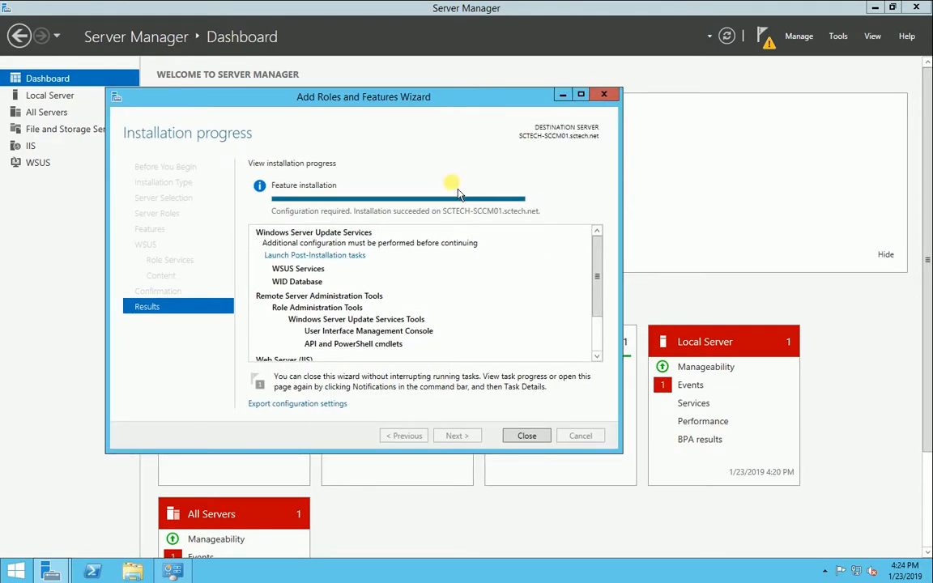
left_click(322, 258)
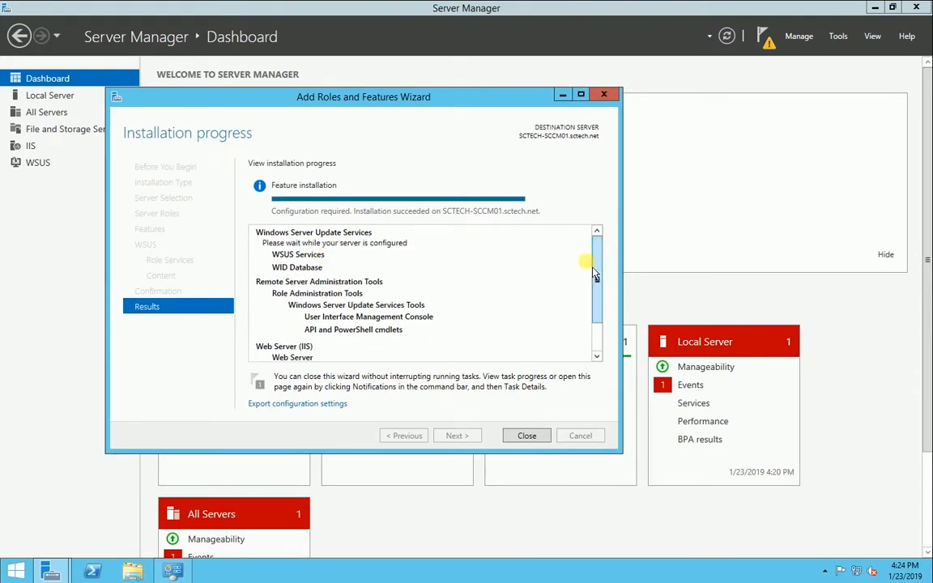
left_click_drag(597, 303, 602, 276)
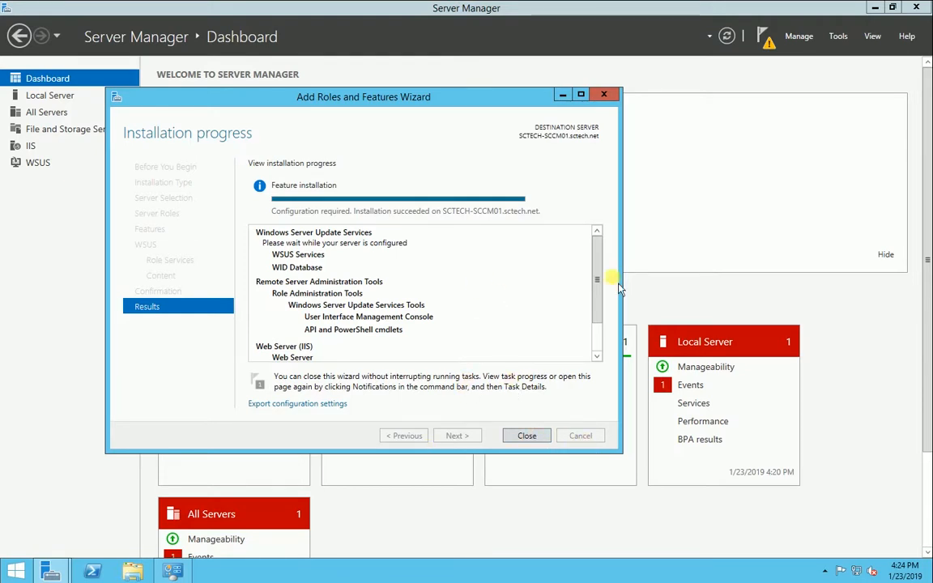
left_click_drag(600, 293, 608, 254)
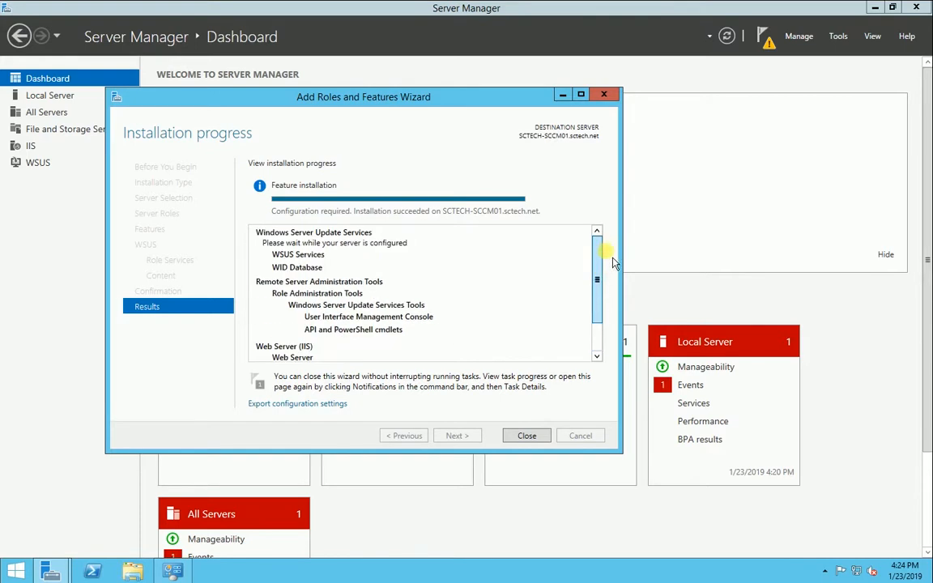
left_click(826, 571)
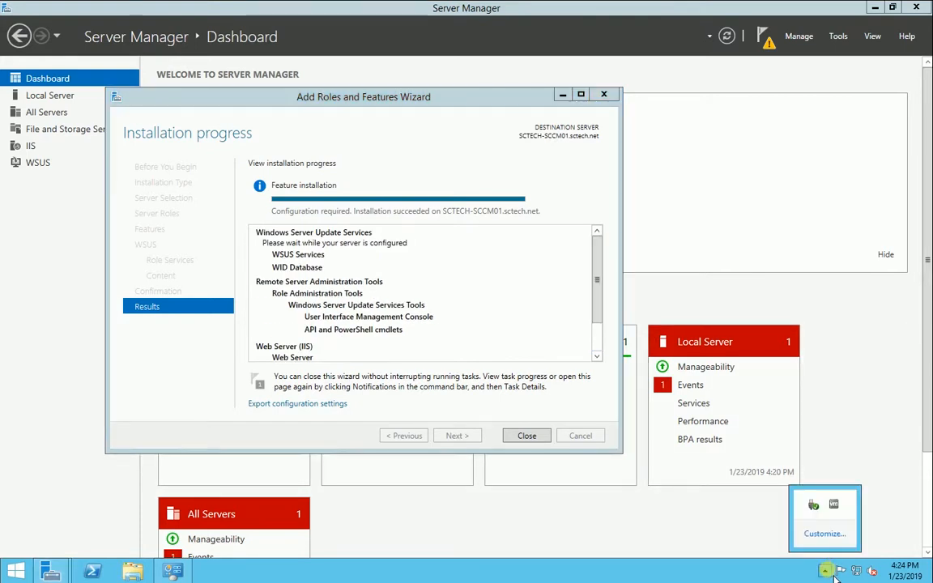
left_click(517, 339)
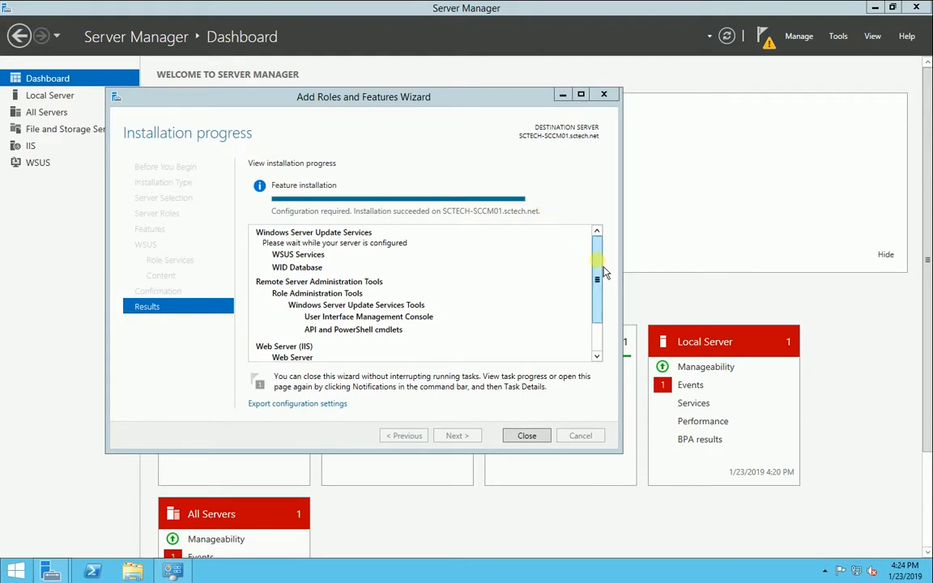
left_click_drag(603, 269, 602, 240)
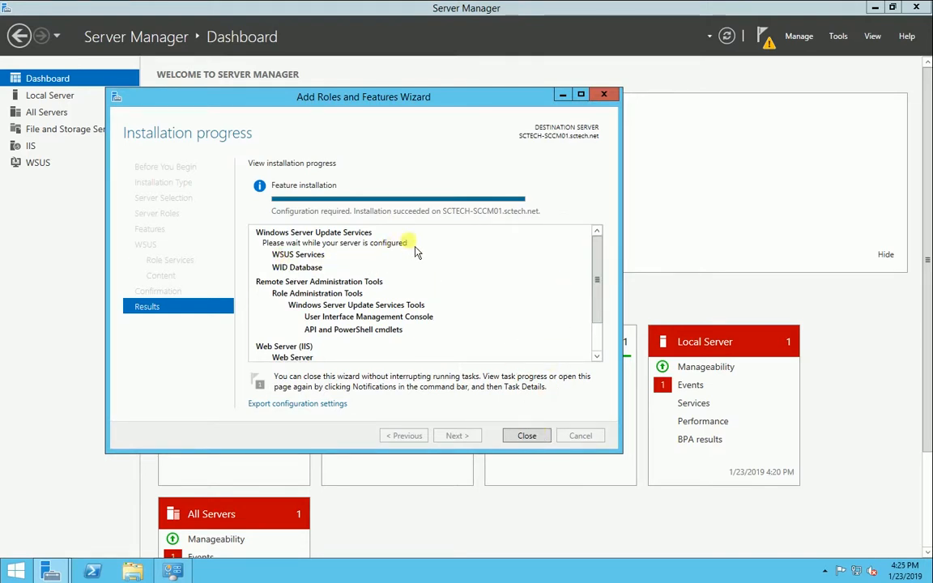
left_click(523, 442)
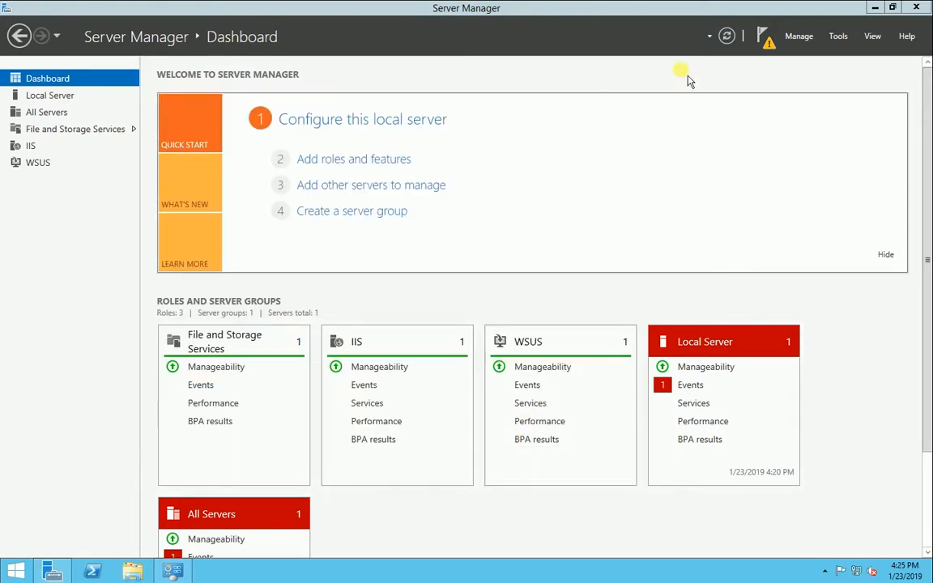
left_click(766, 38)
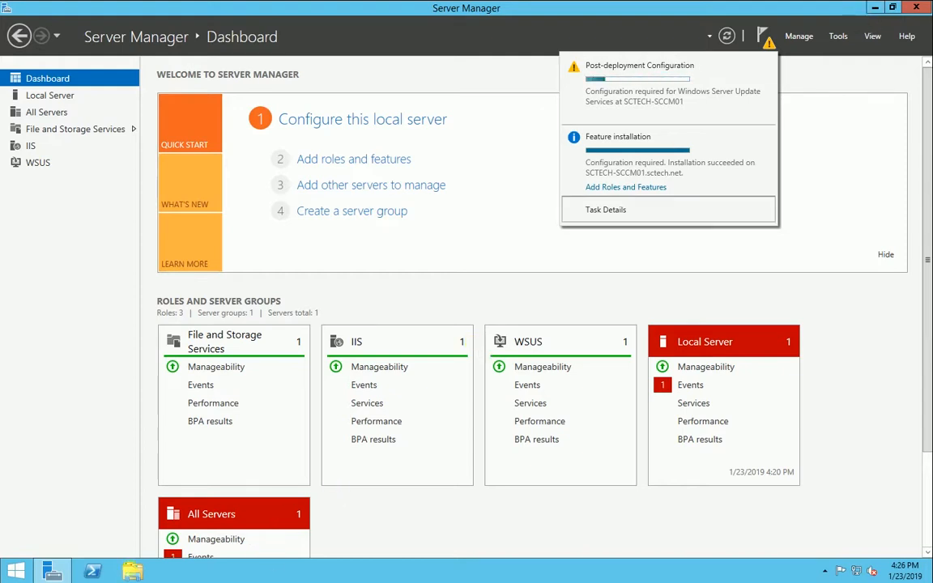
In File Explorer, open the ADK folder under Extra Software\Windows Kits\8.1 on the Shared Folders (Z:) drive
left_click(133, 571)
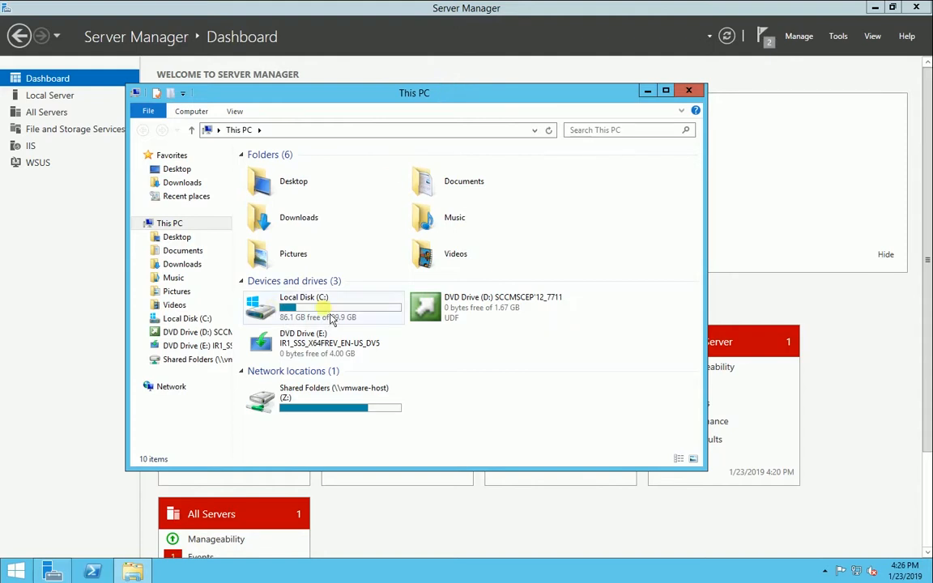
double_click(320, 410)
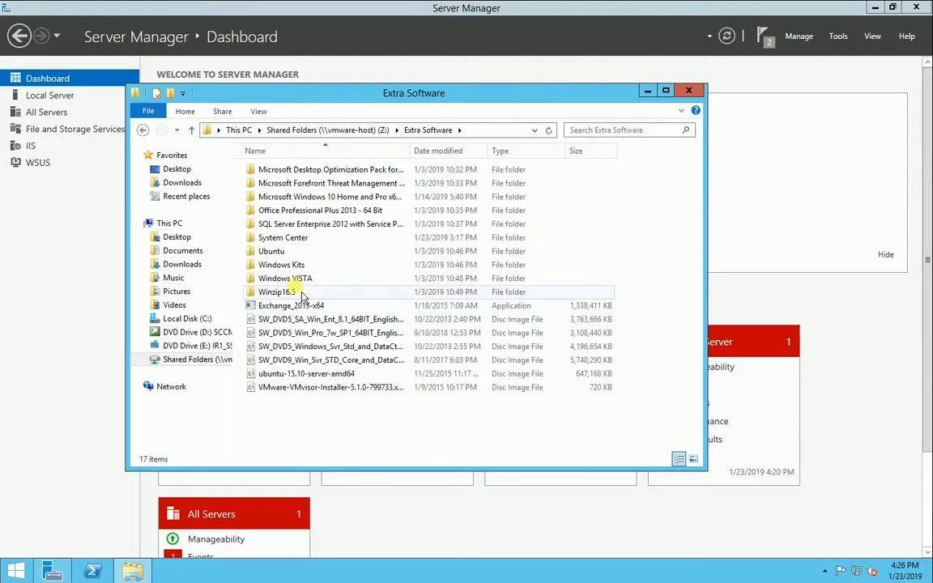
double_click(328, 268)
double_click(264, 172)
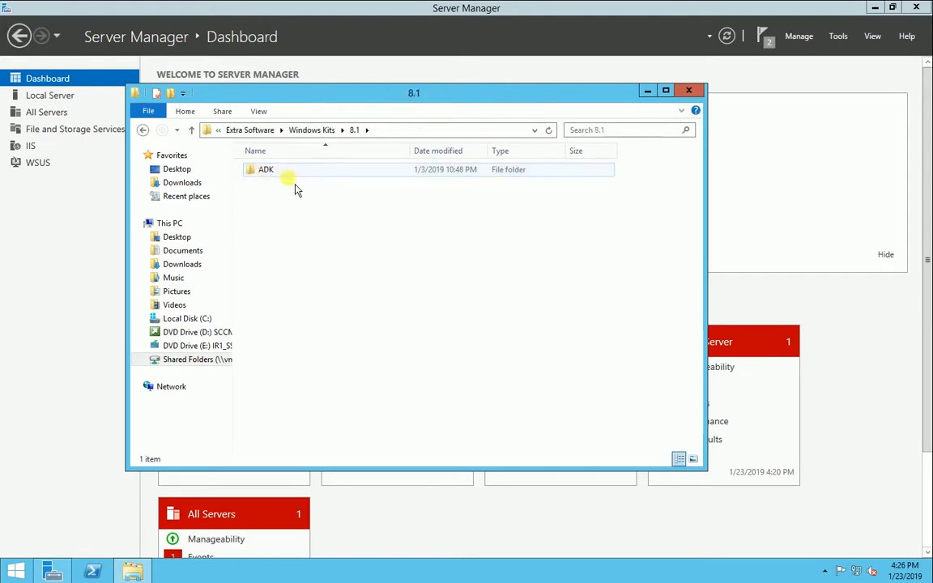
double_click(278, 172)
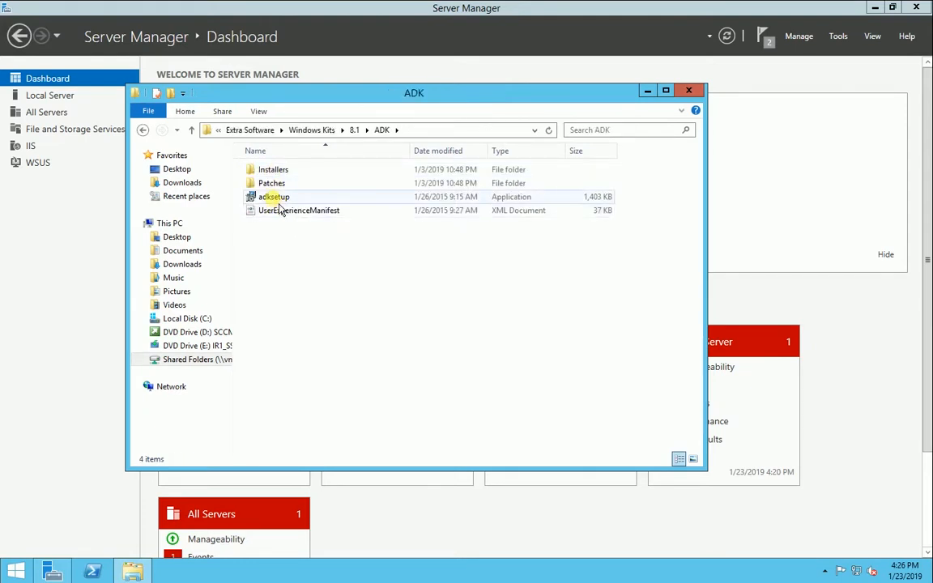
Run adksetup as administrator and allow it to make changes to the computer
double_click(279, 200)
right_click(274, 198)
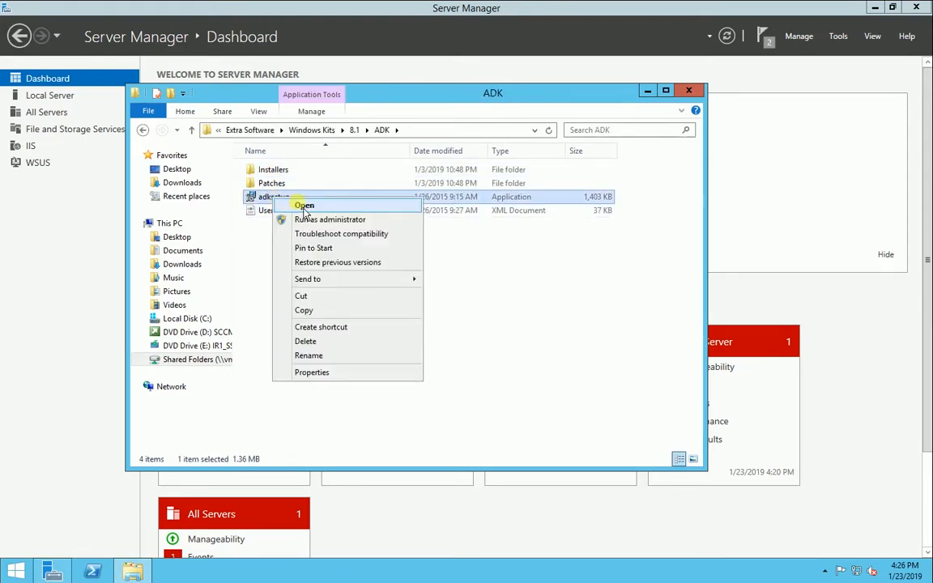
left_click(275, 197)
right_click(277, 201)
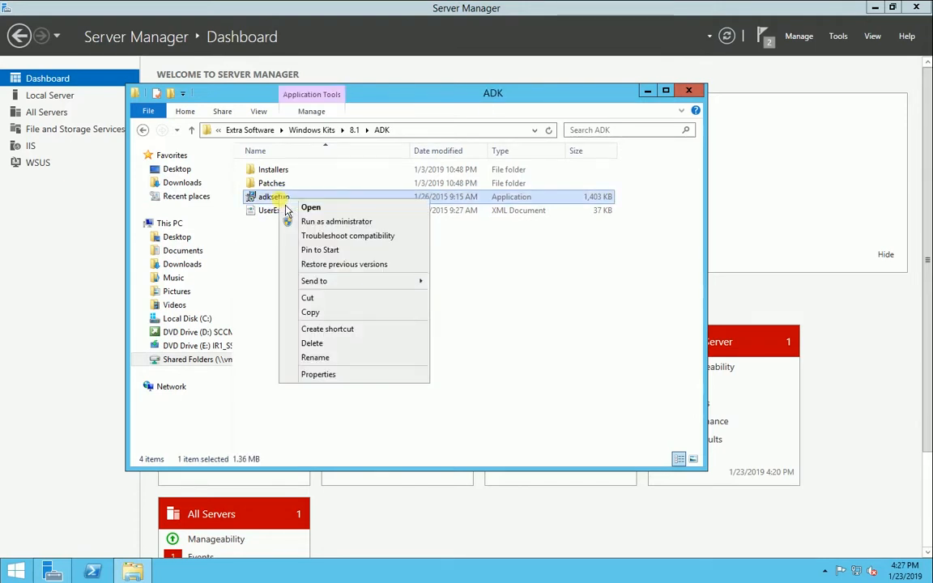
left_click(332, 222)
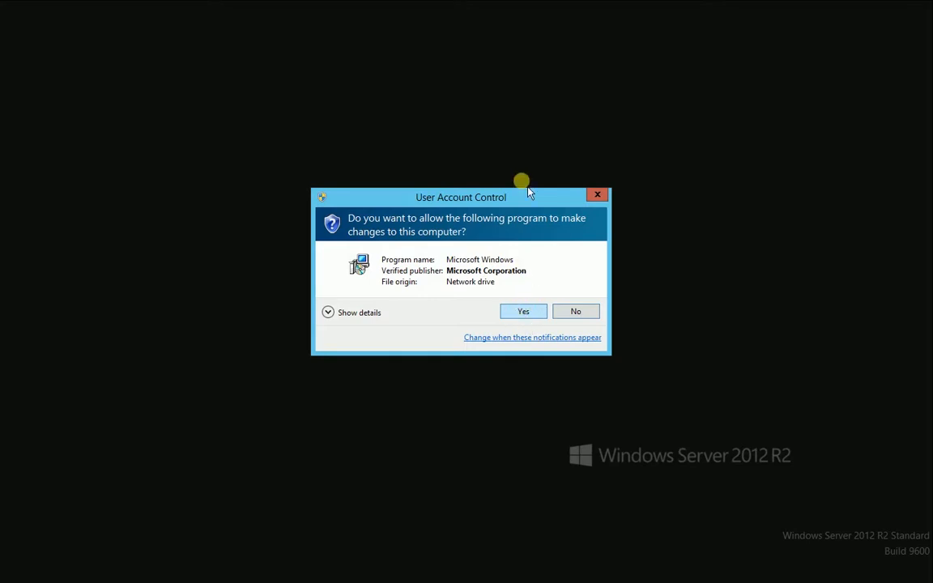
left_click(525, 313)
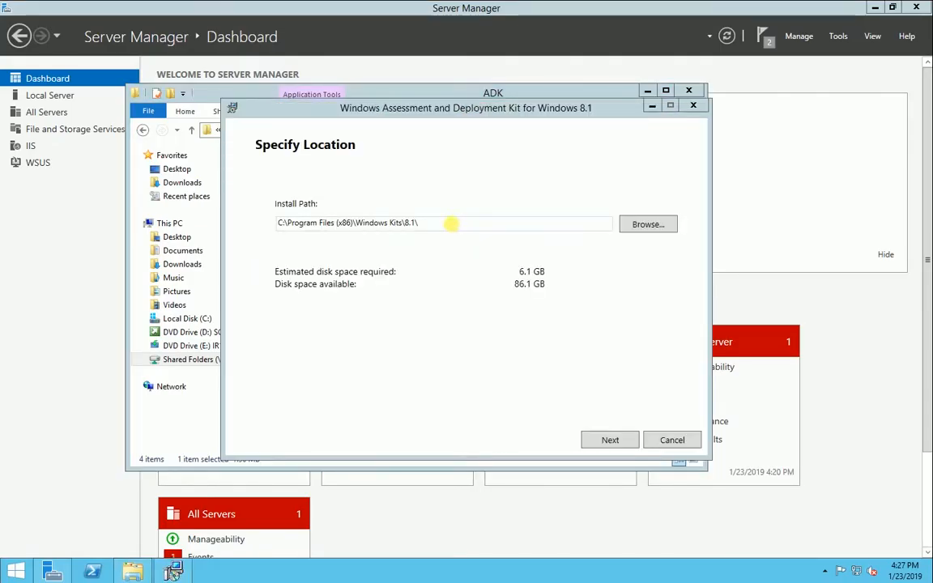
Keep the install path C:\Program Files (x86)\Windows Kits\8.1\, decline the Customer Experience Improvement Program, and continue to the feature selection
left_click(431, 221)
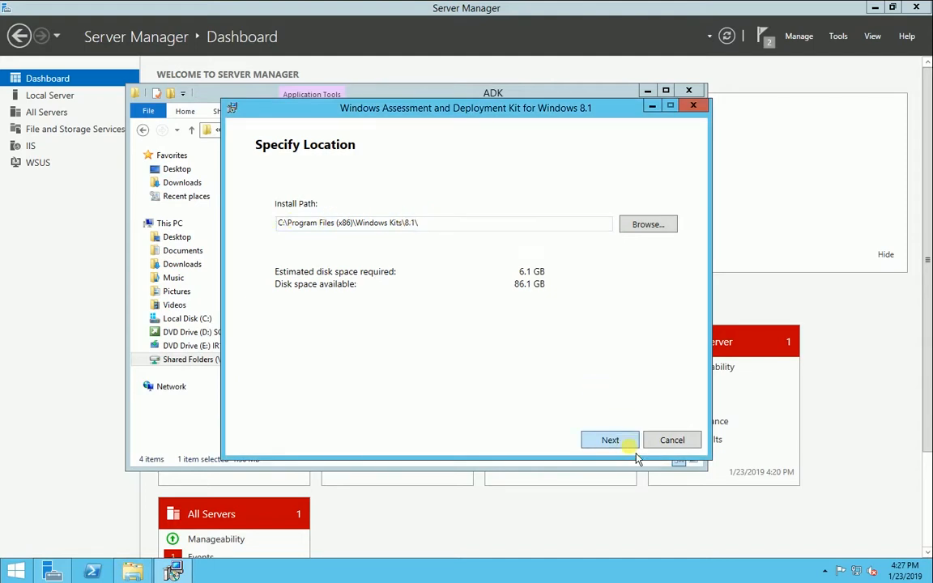
left_click(618, 440)
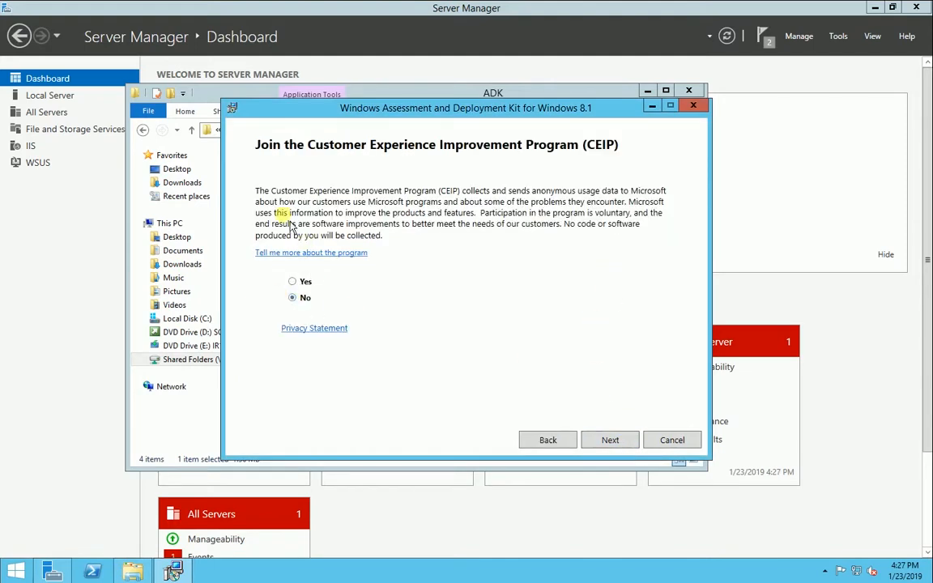
left_click(615, 444)
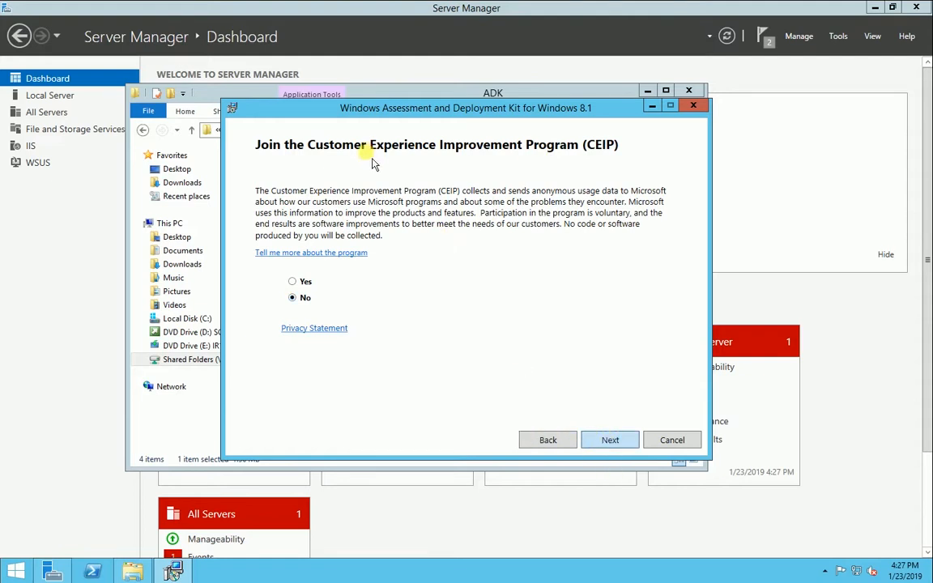
left_click(610, 440)
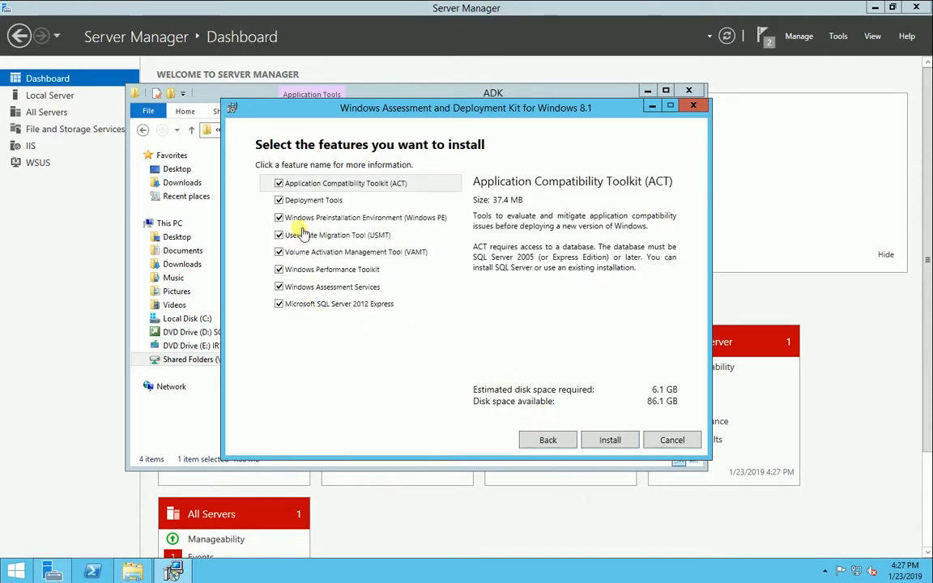
Install the ADK with only Deployment Tools, Windows Preinstallation Environment and User State Migration Tool selected, and close the finished setup
left_click(277, 183)
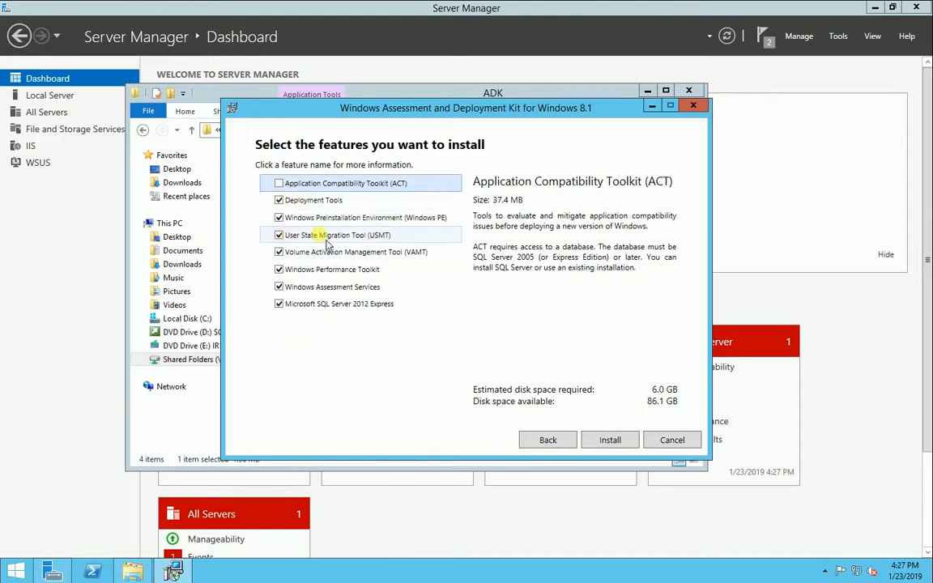
left_click(279, 252)
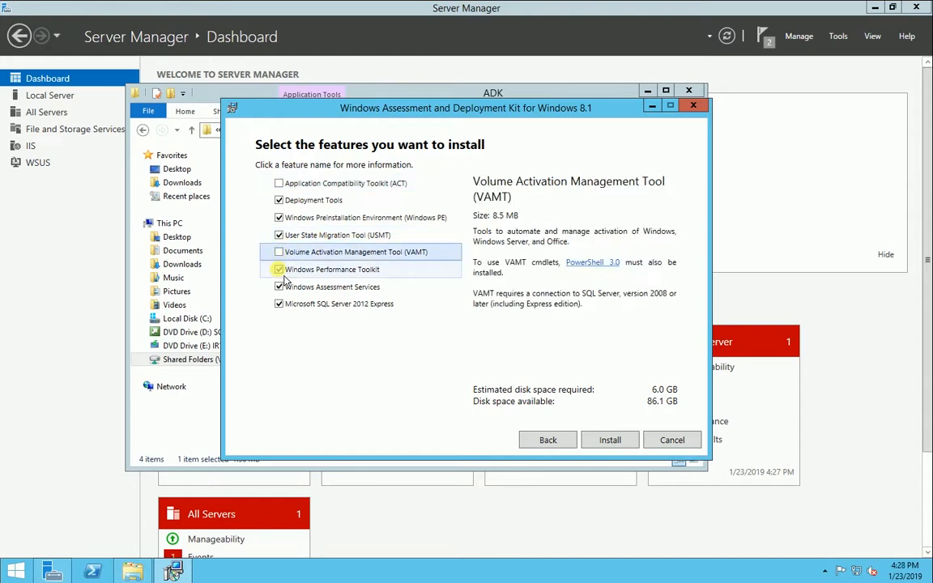
left_click(279, 269)
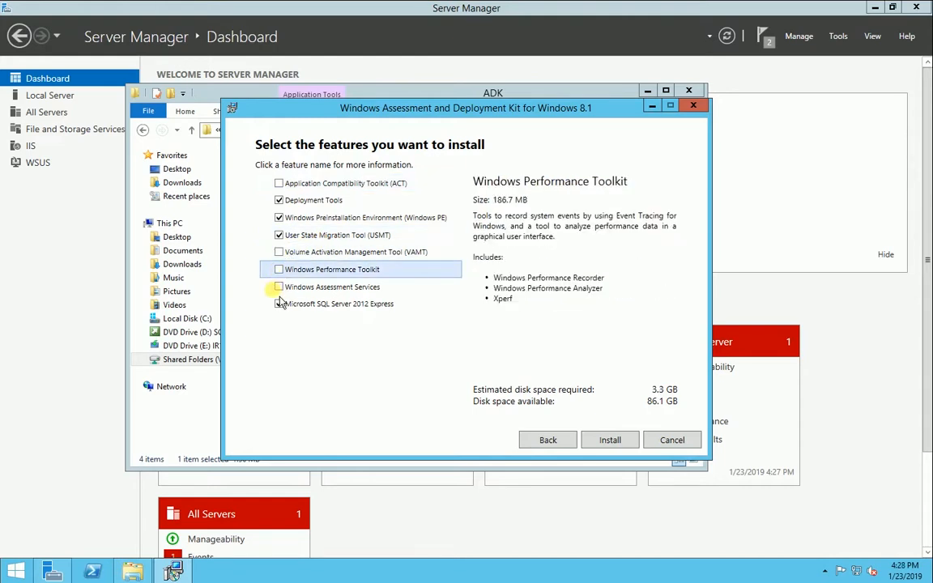
left_click(280, 305)
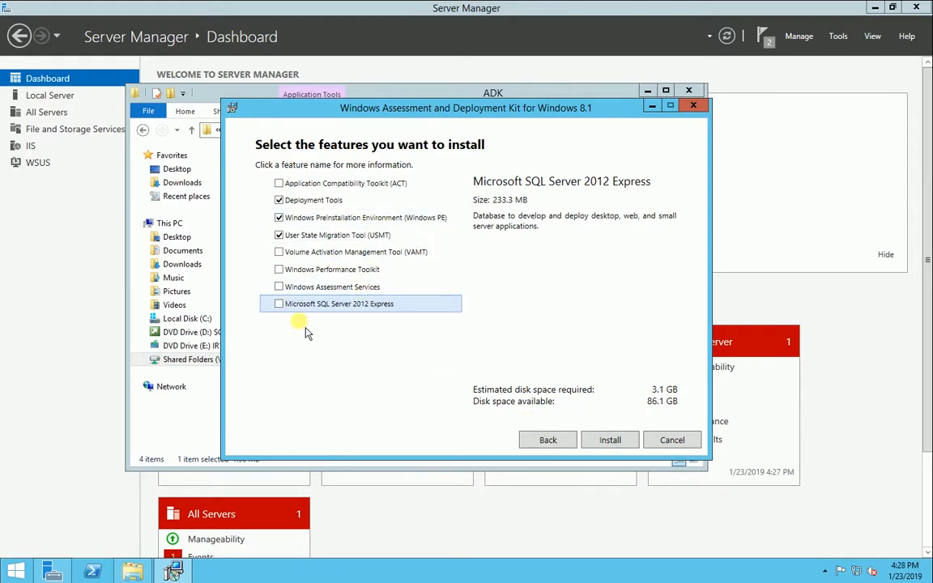
left_click(603, 440)
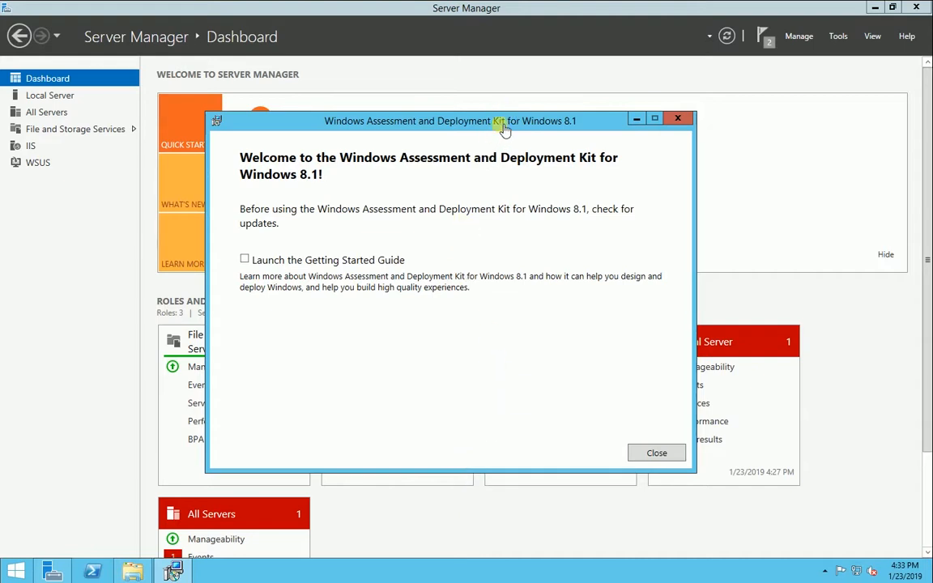
left_click(657, 453)
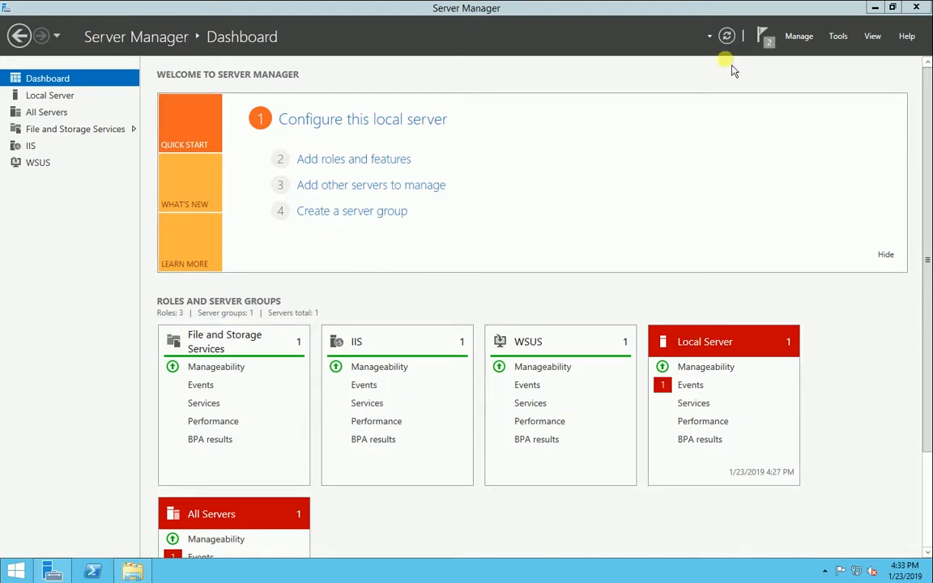
Check the WSUS post-deployment notification, open Windows Server Update Services, and advance its configuration wizard to the Microsoft Update Improvement Program page
left_click(764, 35)
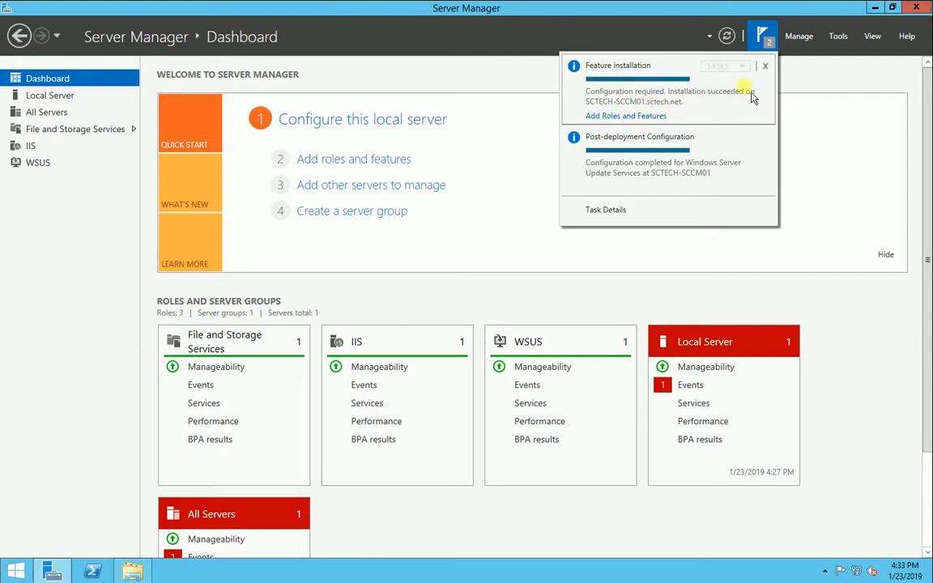
left_click(839, 36)
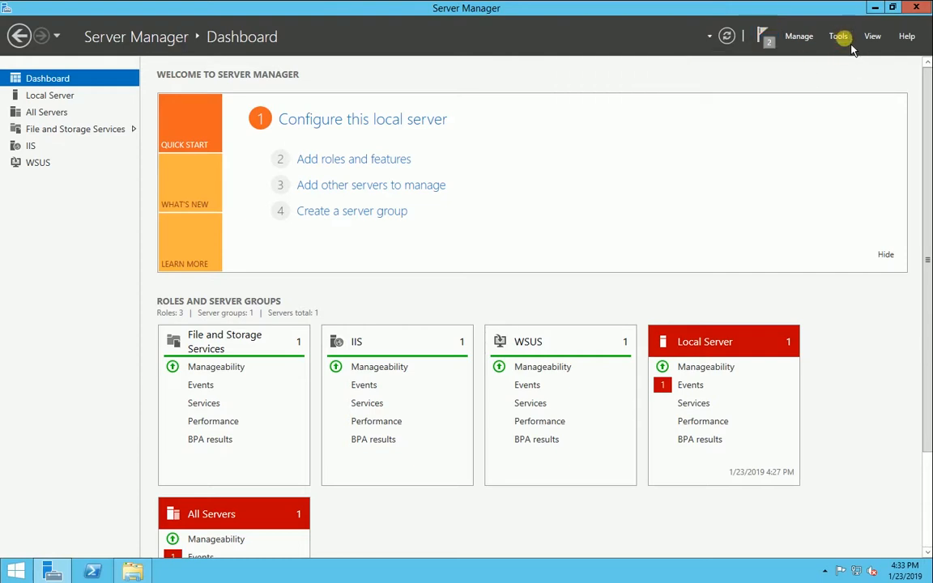
left_click(838, 36)
left_click(786, 396)
left_click(875, 7)
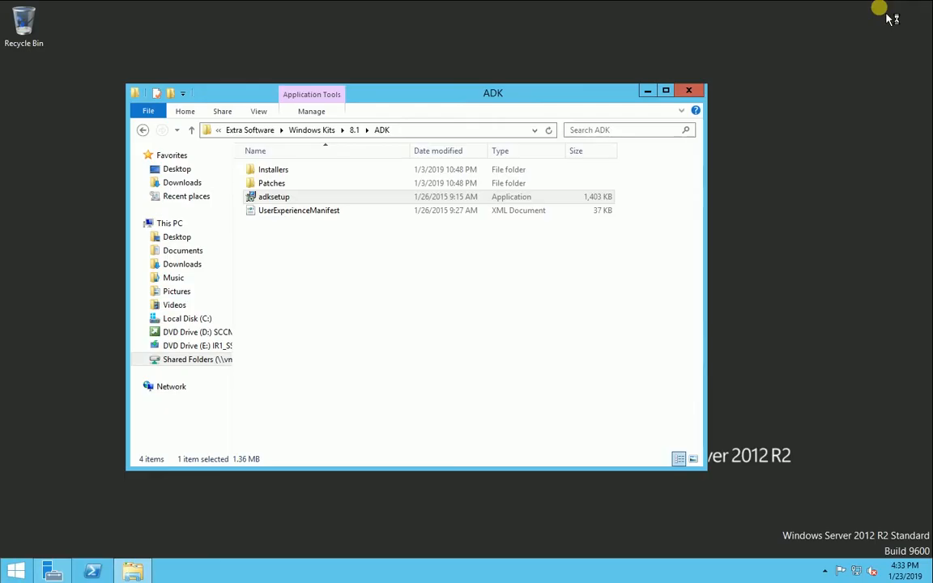
left_click(647, 90)
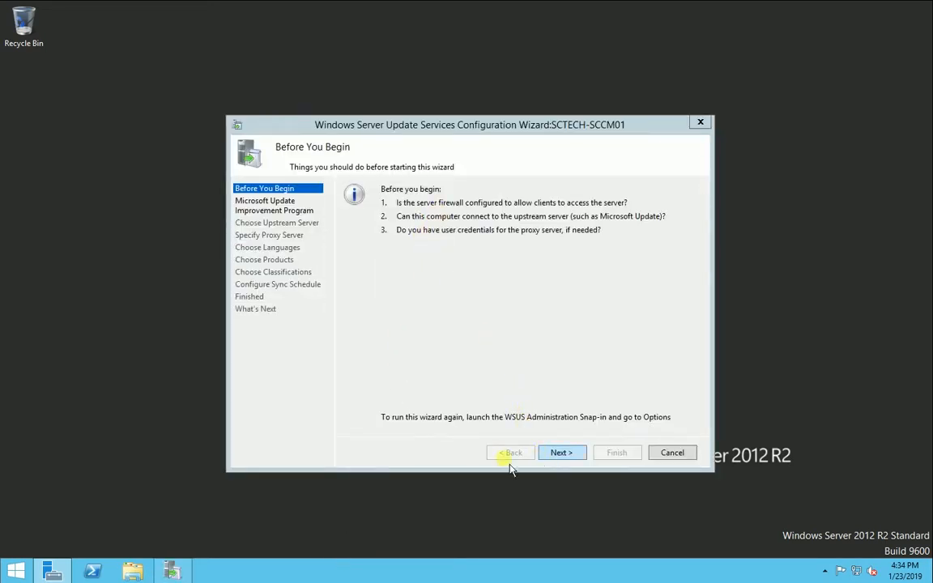
left_click(563, 451)
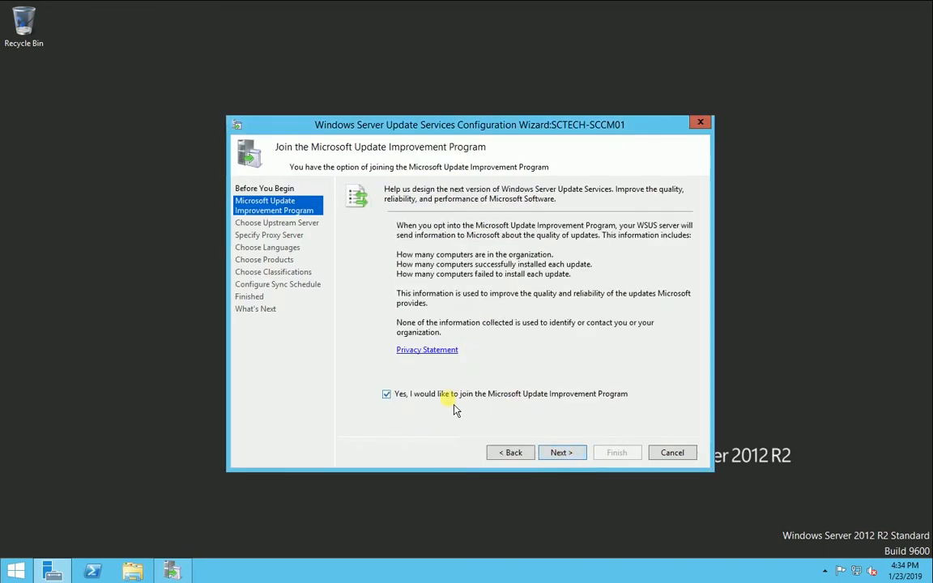
Decline the Microsoft Update Improvement Program, keep synchronization from Microsoft Update without a proxy, and connect to the upstream server
left_click(403, 405)
left_click(570, 453)
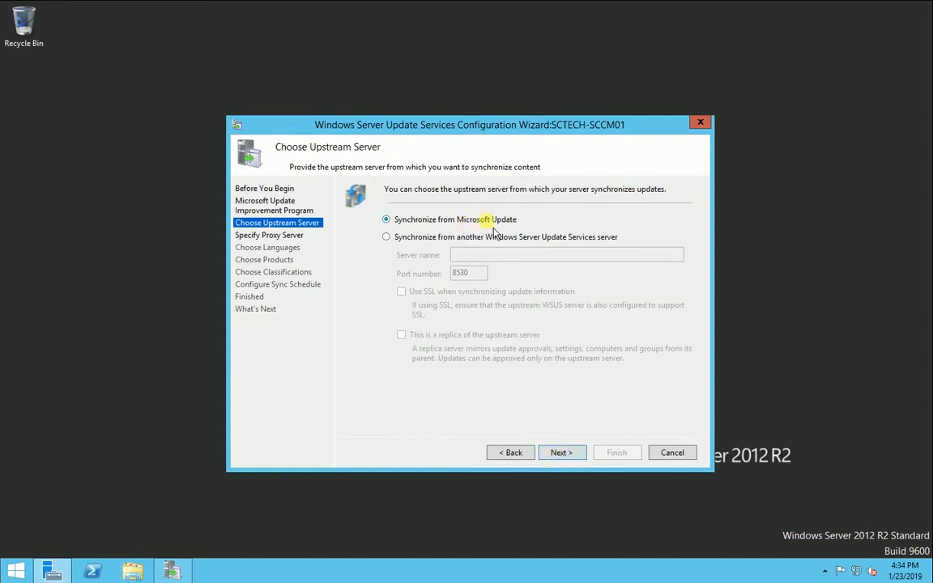
left_click(562, 453)
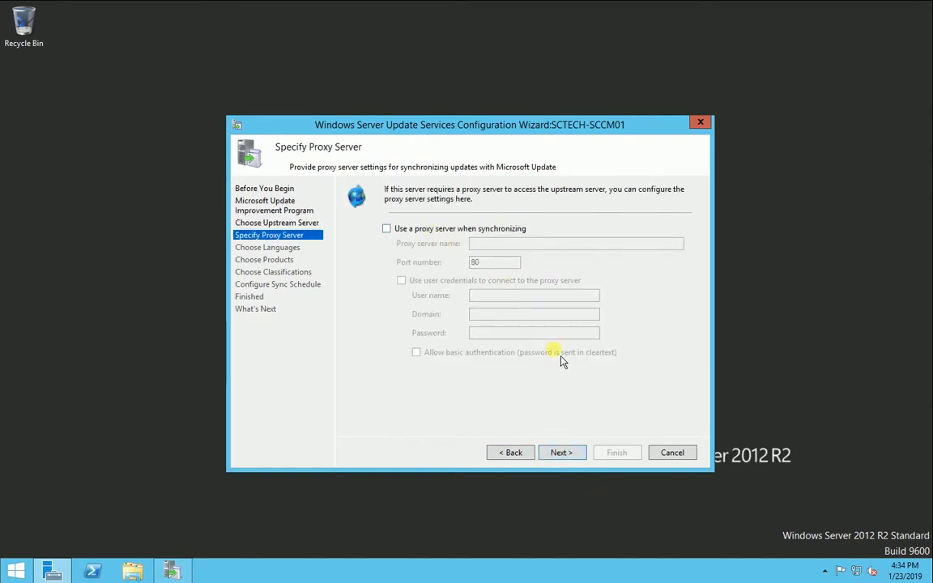
left_click(564, 455)
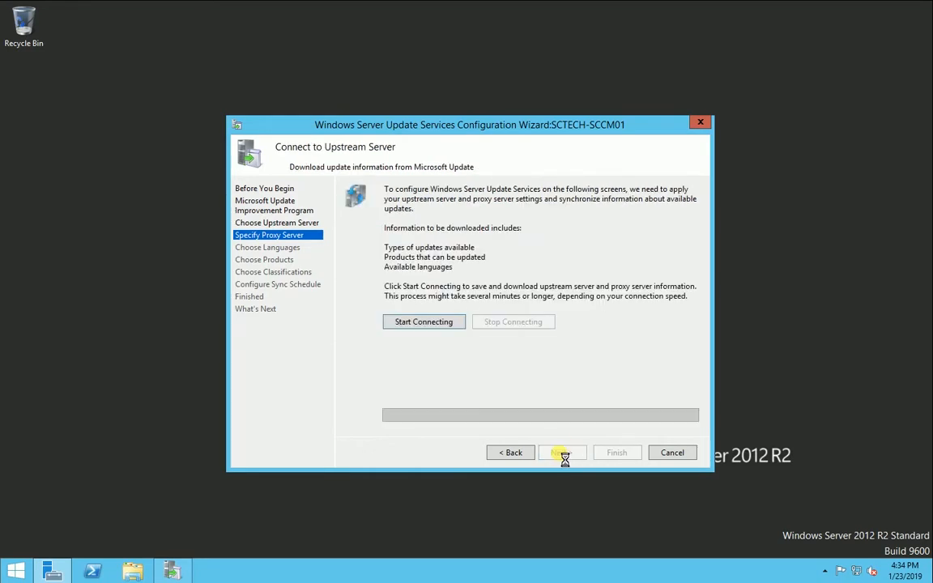
left_click(432, 330)
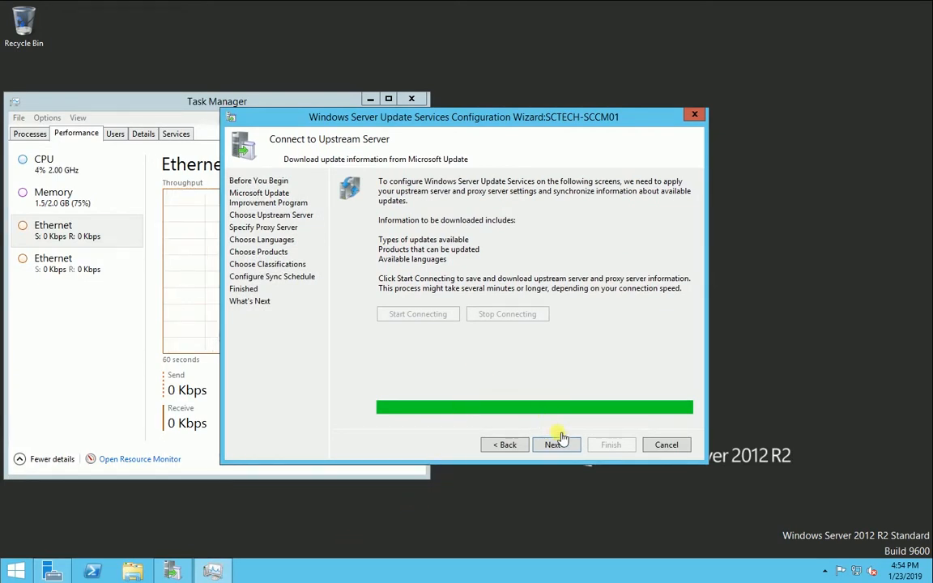
left_click(555, 445)
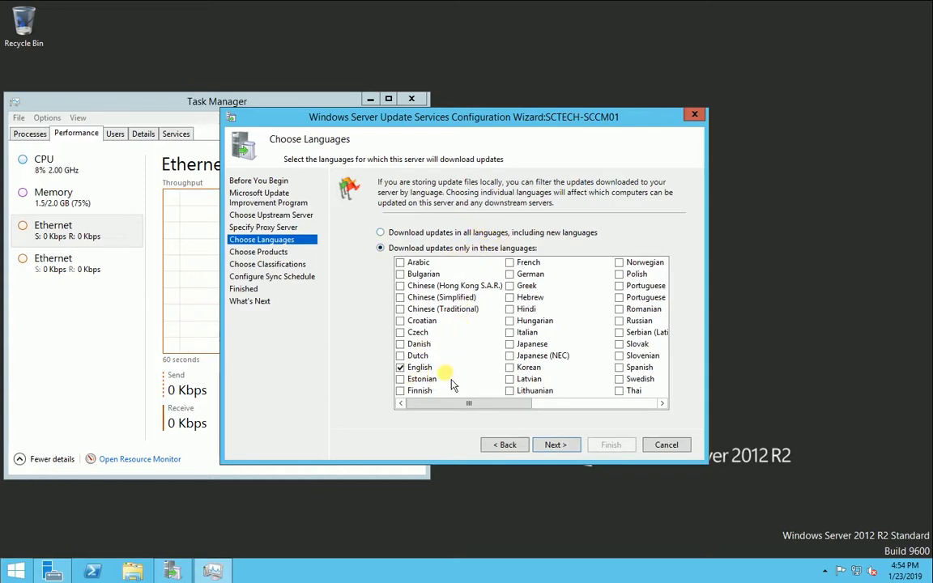
Keep English as the only update language, clear All Products, and agree to leave the products page without a valid selection
left_click(559, 445)
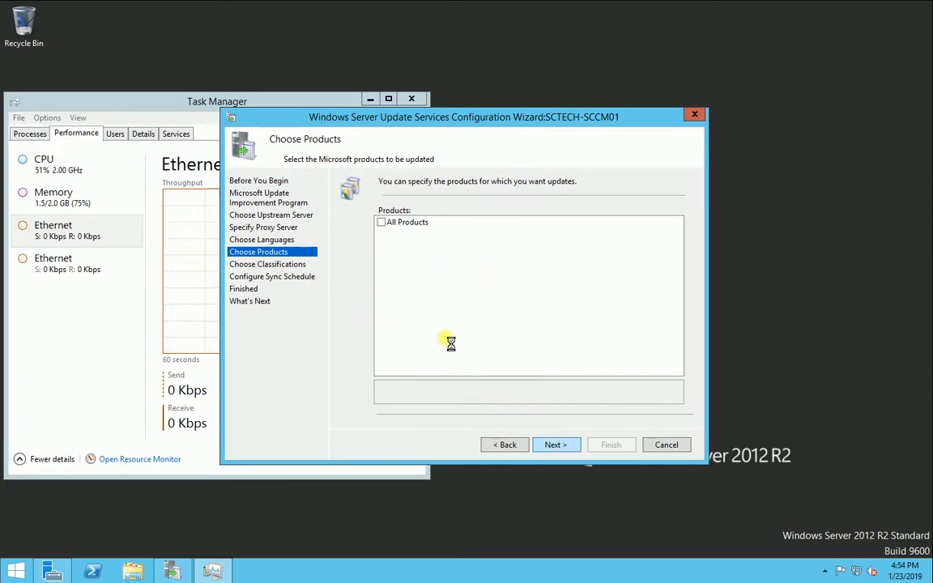
left_click(381, 223)
left_click(382, 223)
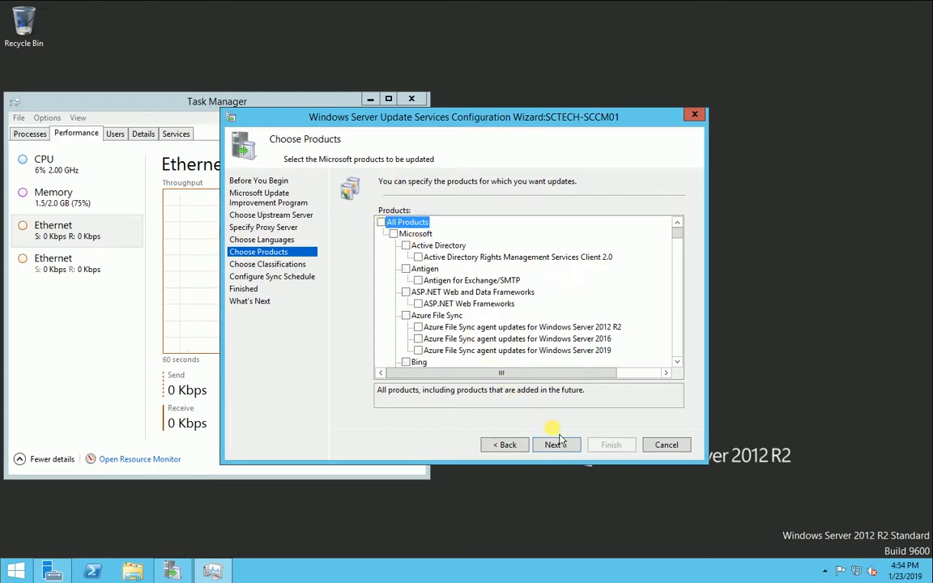
left_click(577, 452)
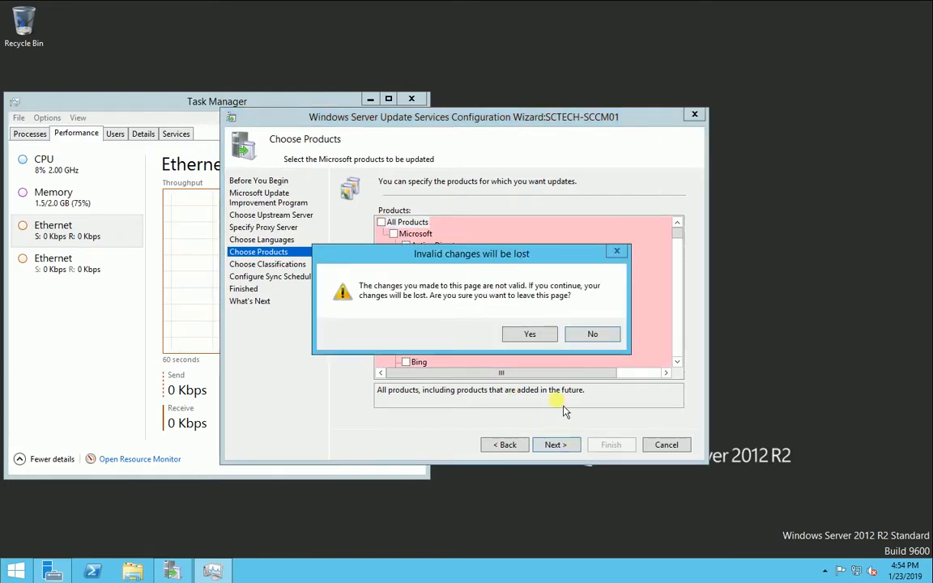
left_click(540, 339)
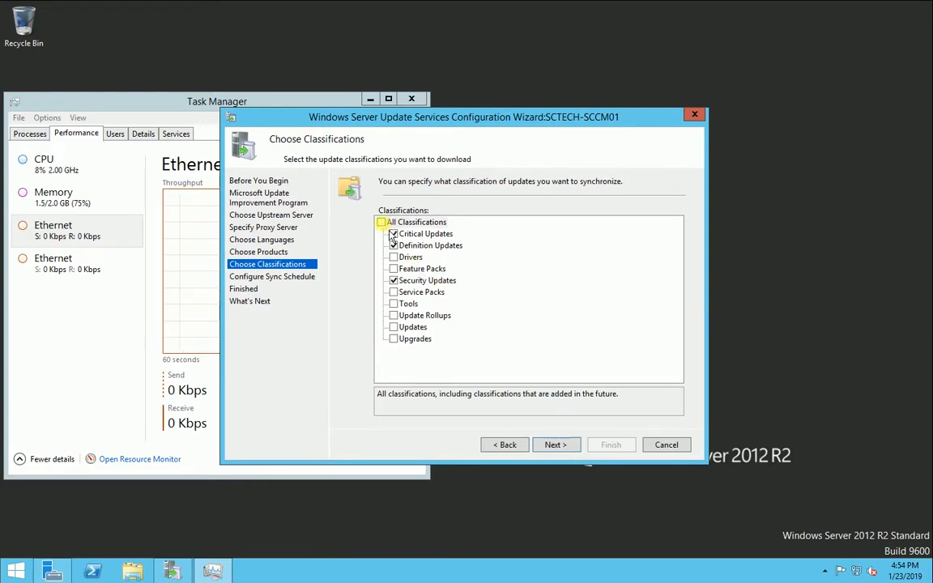
Clear All Classifications and agree to leave the classifications page without a valid selection
left_click(380, 222)
left_click(381, 222)
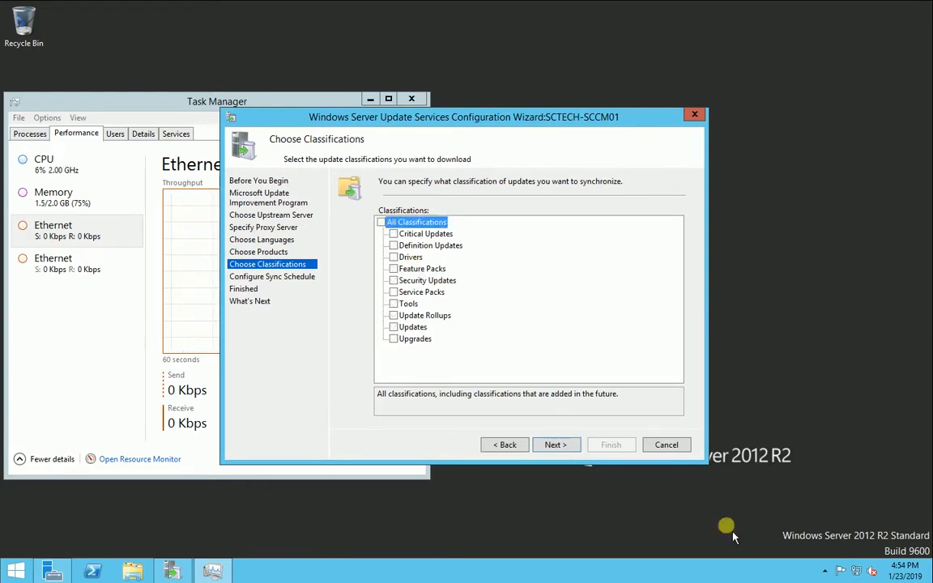
left_click(556, 445)
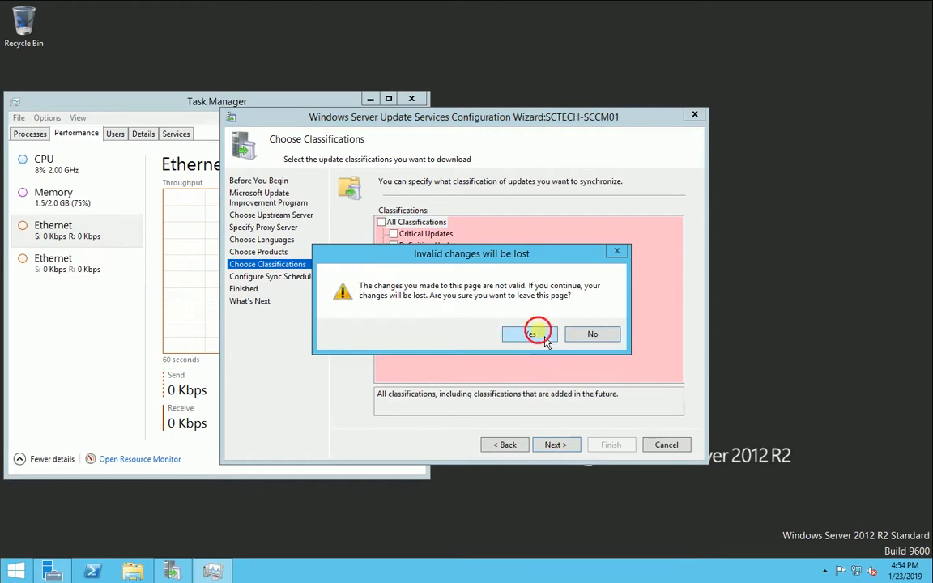
left_click(547, 341)
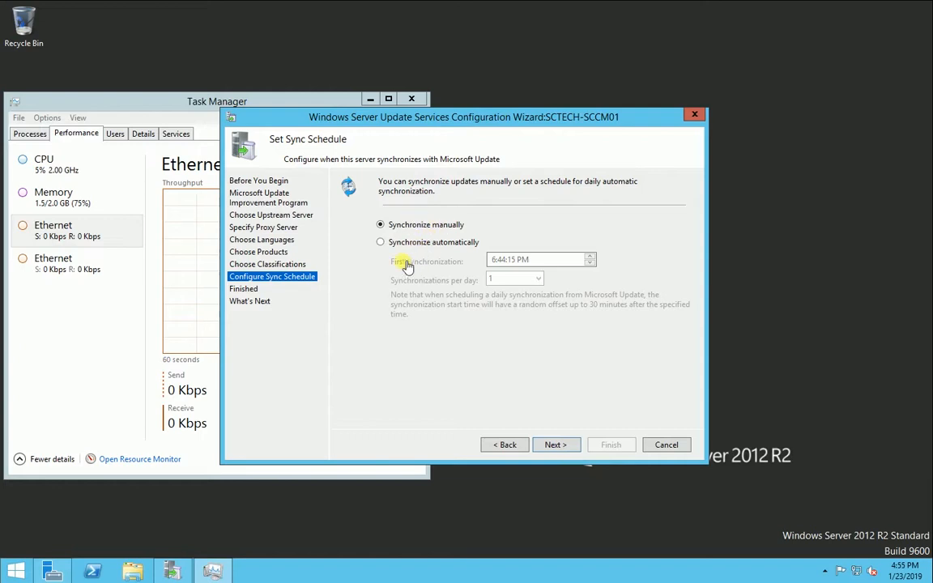
Keep the sync schedule on Synchronize manually and finish the WSUS configuration wizard without beginning the initial synchronization
left_click(380, 243)
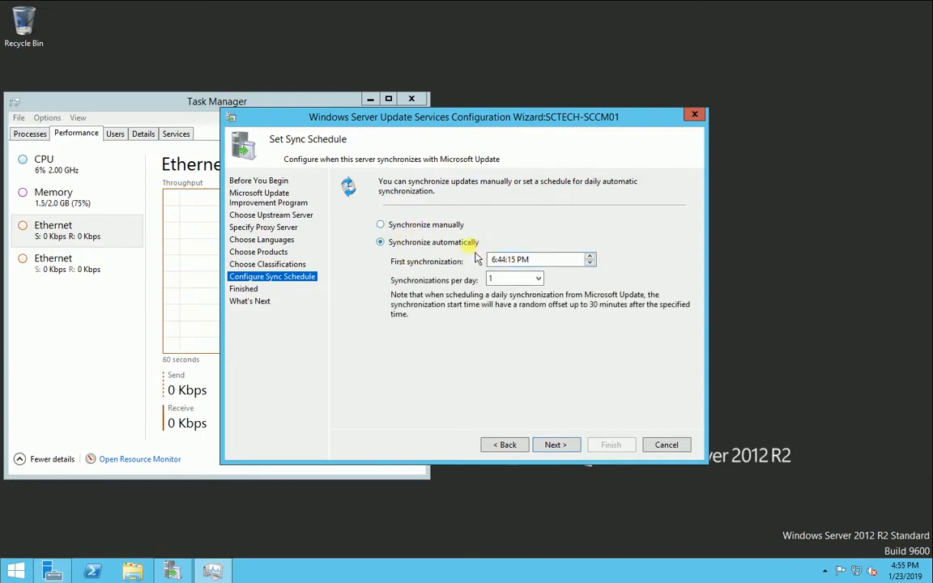
left_click(432, 232)
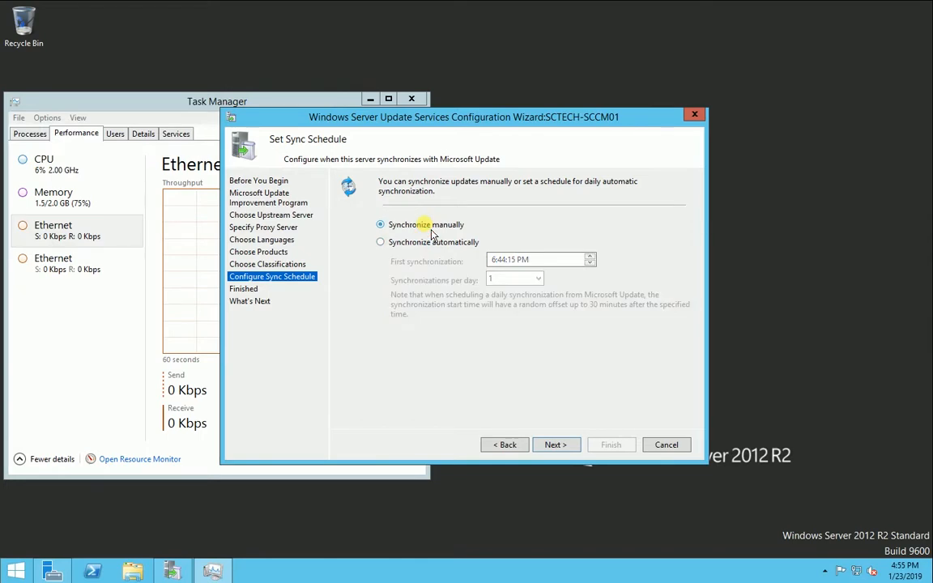
left_click(565, 447)
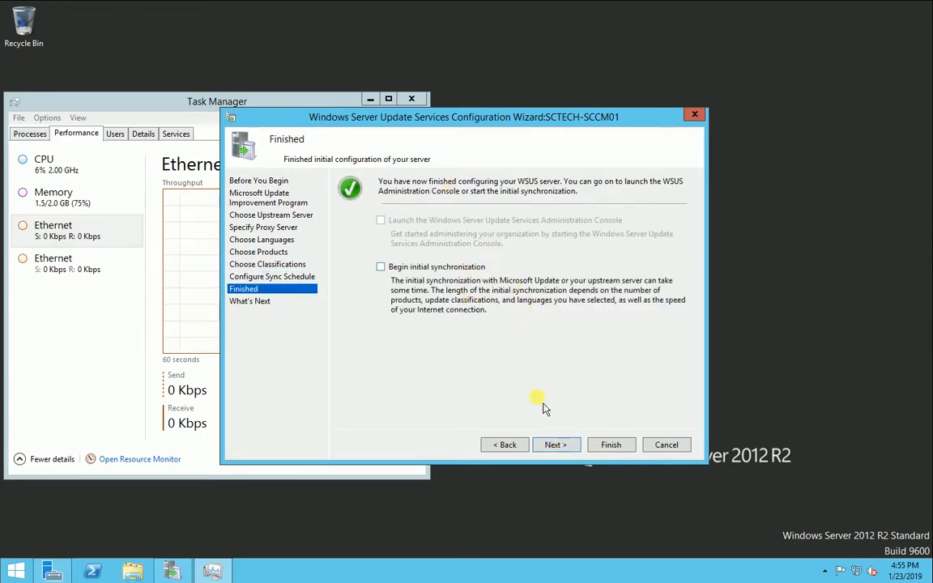
left_click(557, 448)
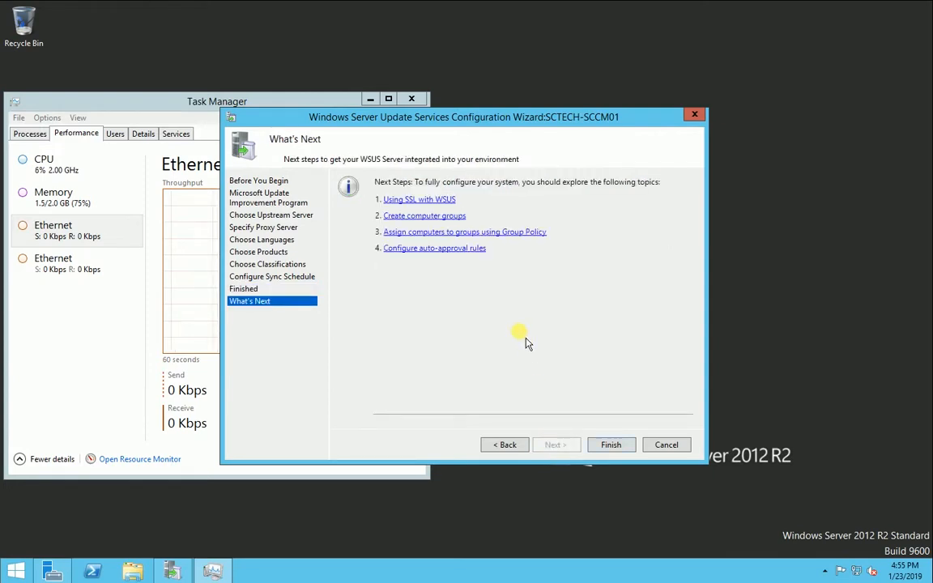
left_click(615, 452)
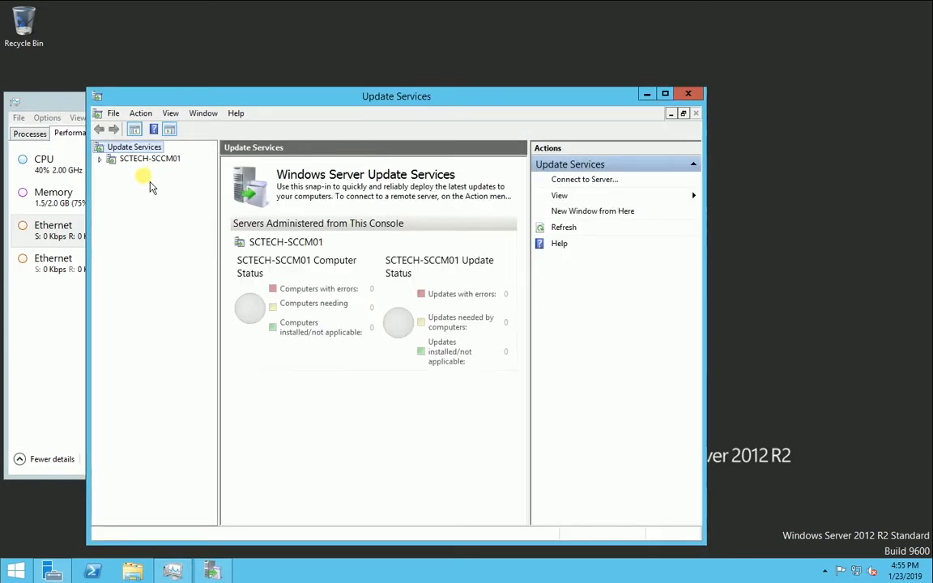
Close the Update Services console and Task Manager
left_click_drag(506, 100, 617, 95)
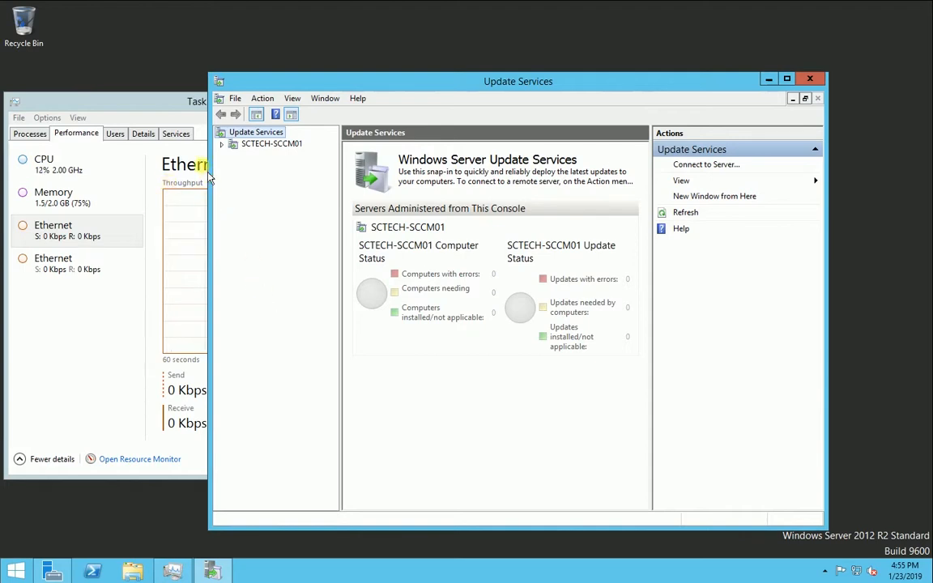
left_click(810, 79)
left_click(411, 98)
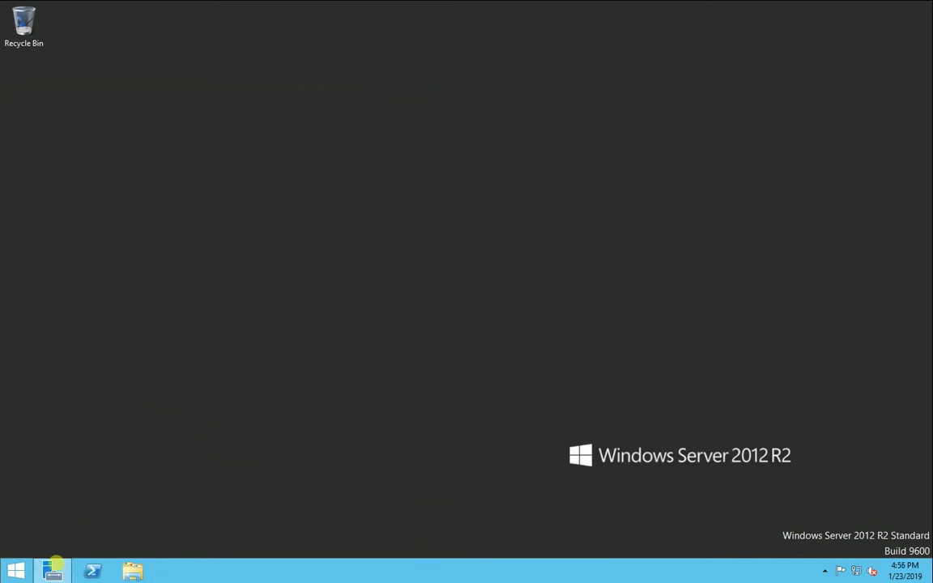
Start adding roles and features in Server Manager and advance with the default settings, without new roles, to the feature selection
left_click(51, 571)
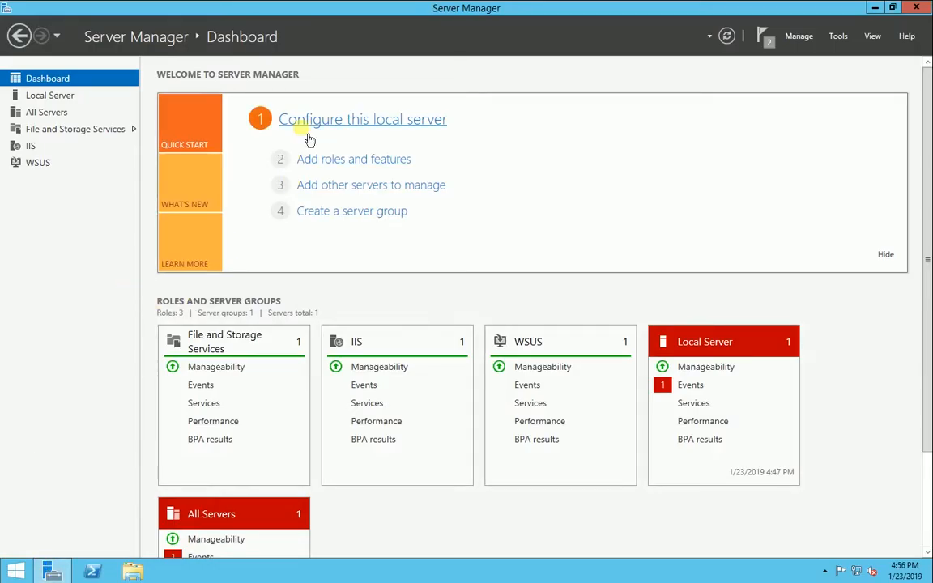
left_click(378, 161)
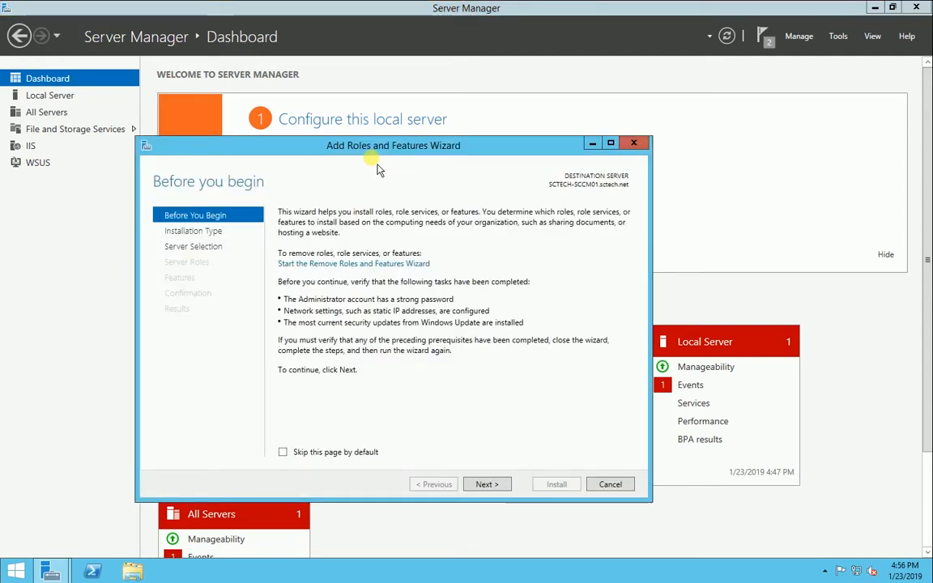
left_click_drag(442, 152, 444, 131)
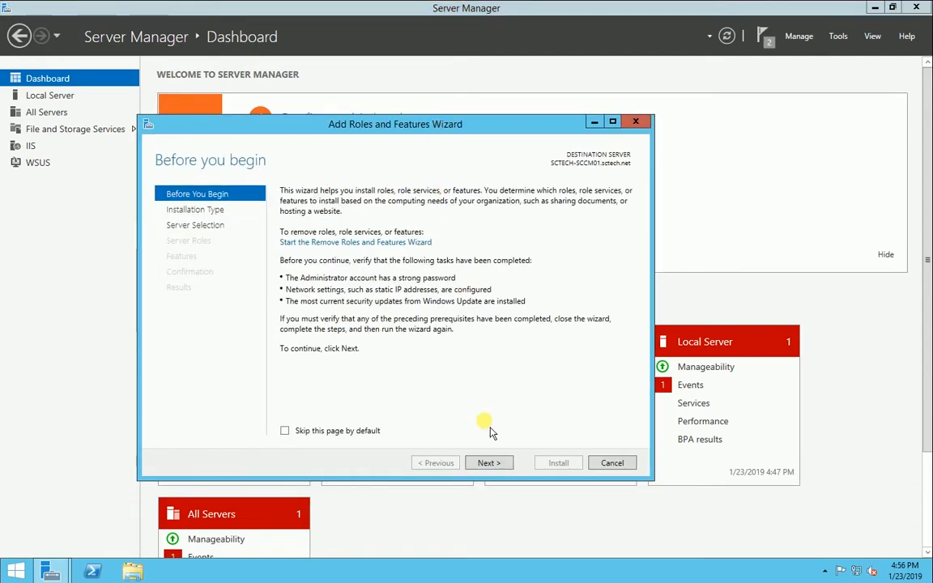
left_click(489, 462)
left_click(488, 463)
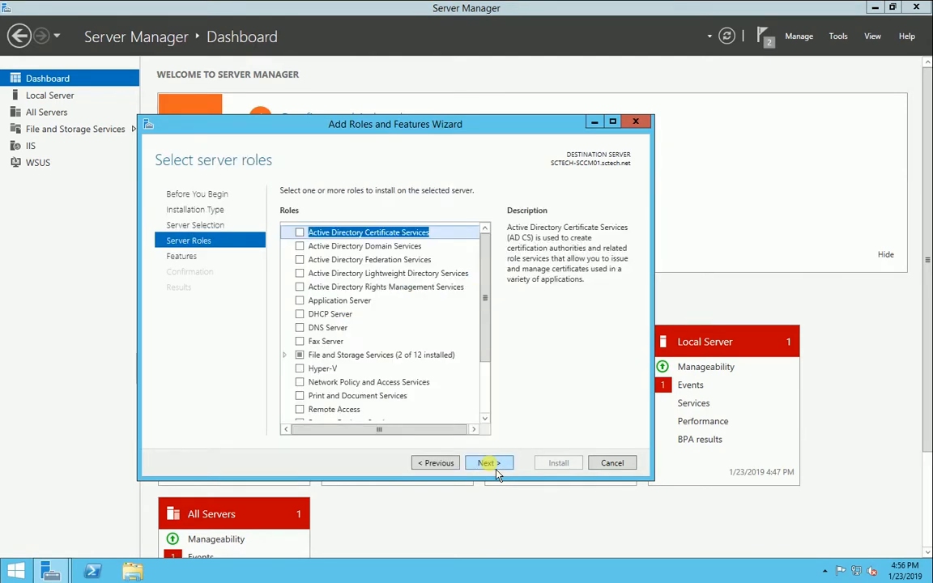
left_click(490, 463)
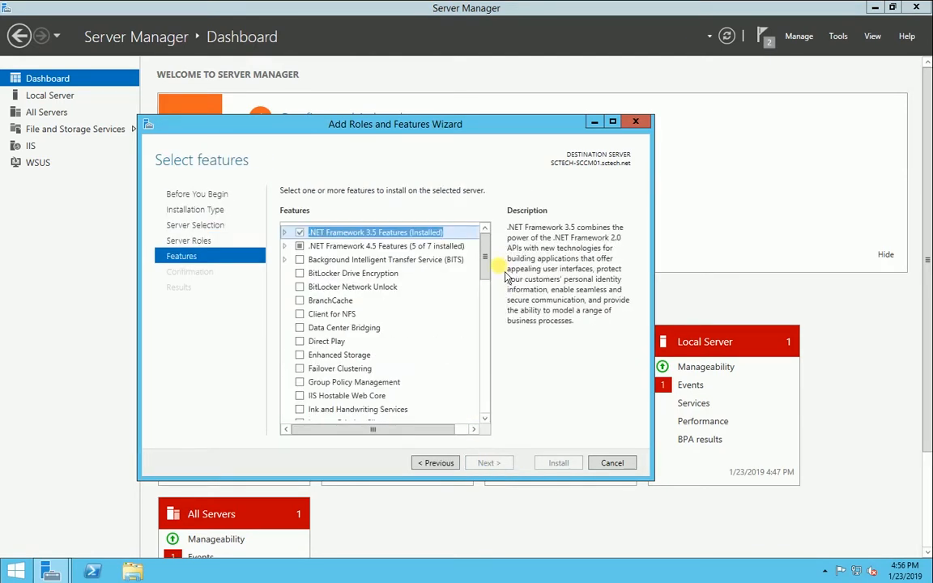
Select Background Intelligent Transfer Service (BITS) with its required features, Remote Differential Compression, and WinRM IIS Extension
left_click(300, 261)
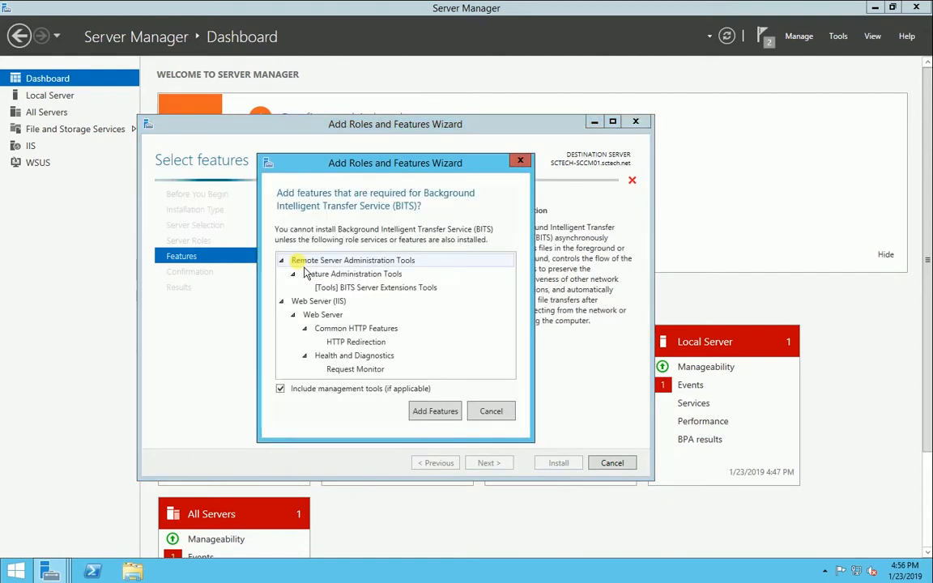
left_click(435, 412)
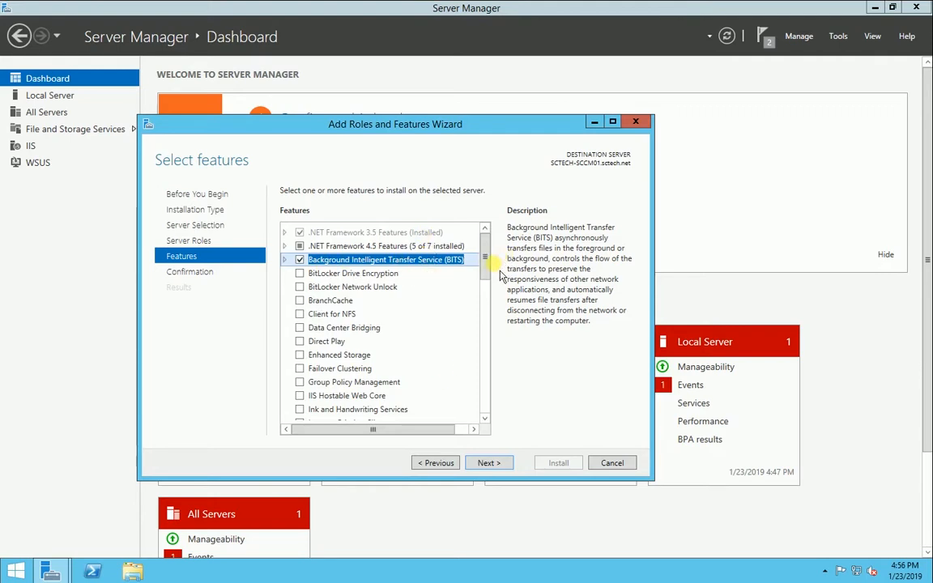
left_click_drag(493, 275, 494, 332)
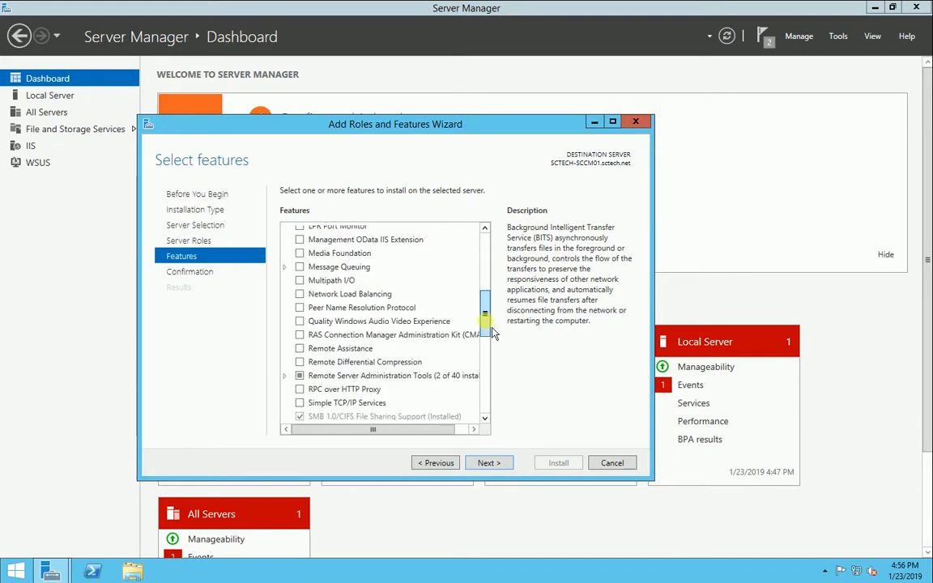
left_click(299, 363)
left_click_drag(490, 329, 474, 415)
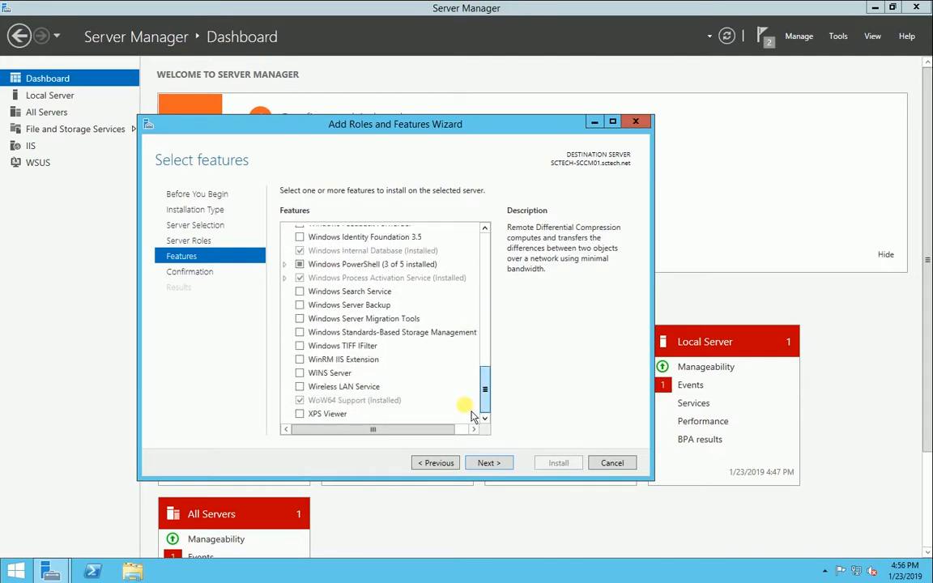
left_click(300, 359)
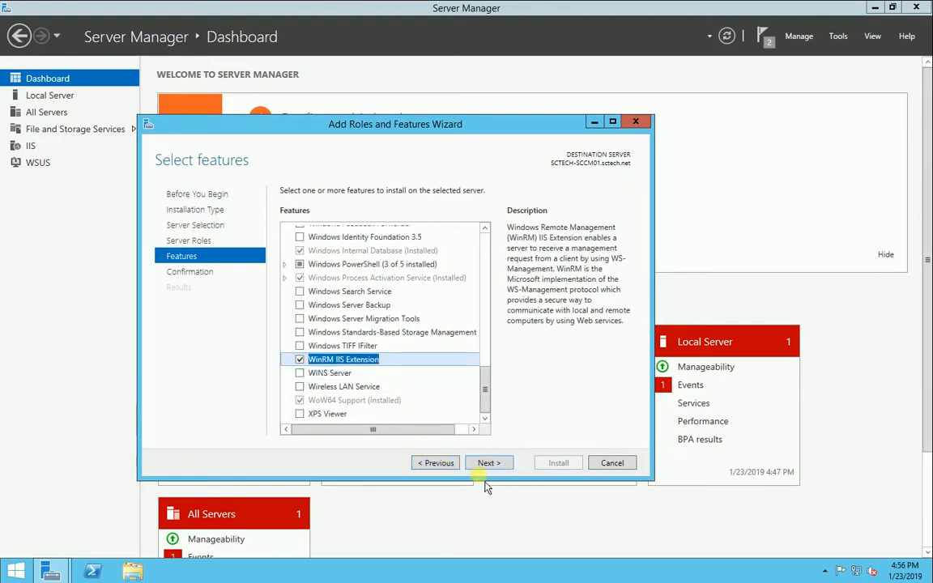
Install the selected features on the server and close the finished wizard
left_click(489, 463)
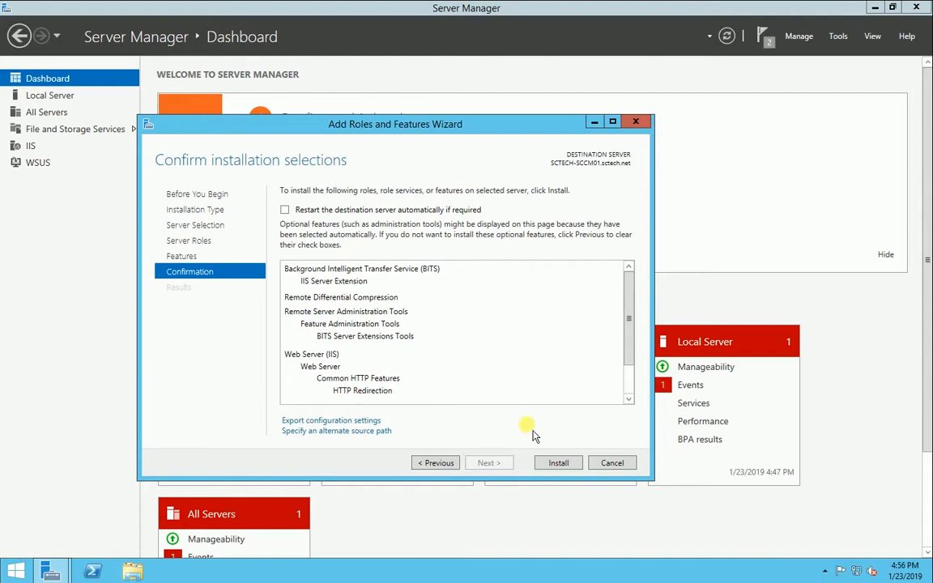
left_click(560, 463)
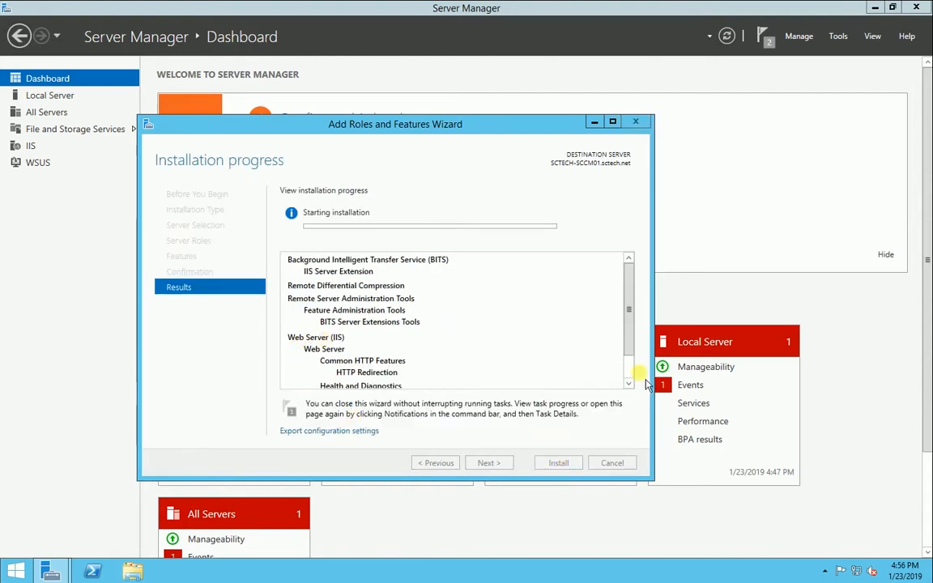
left_click_drag(632, 332, 627, 387)
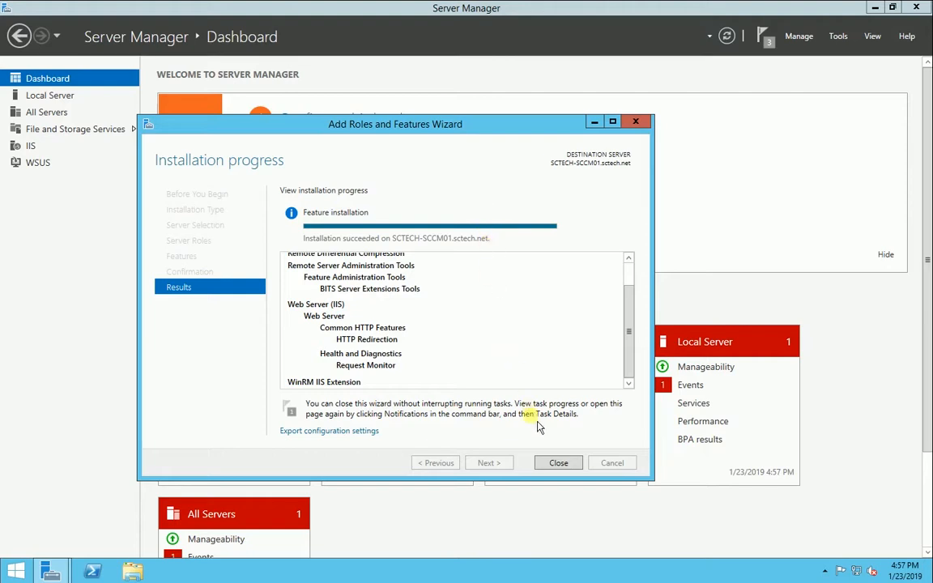
left_click(559, 464)
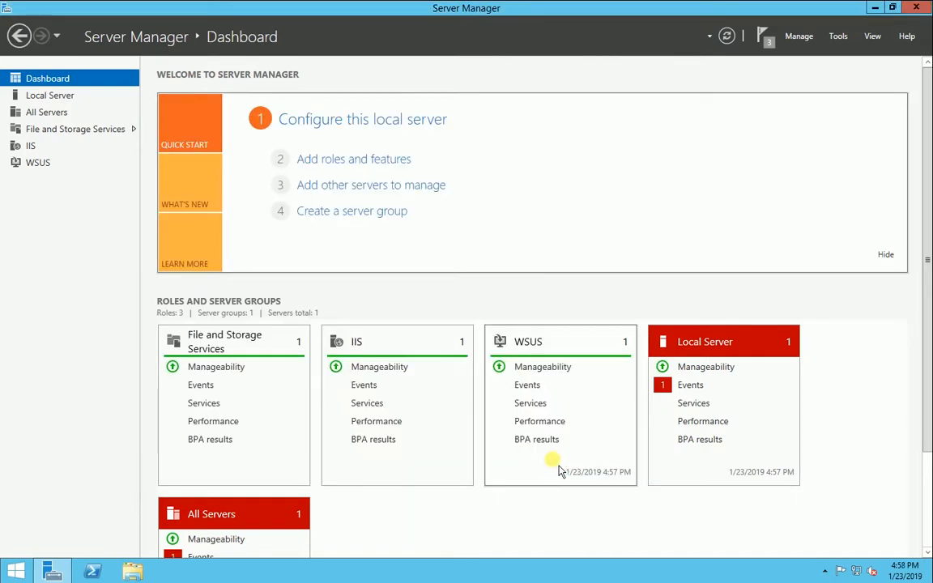
Close Server Manager, refresh the desktop, and open File Explorer at This PC
left_click(926, 20)
right_click(267, 168)
left_click(322, 213)
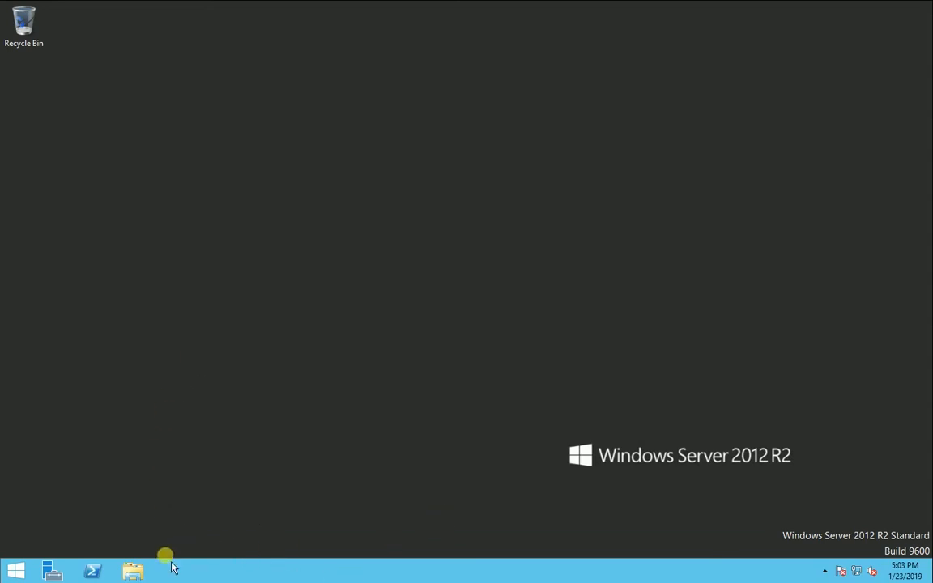
left_click(149, 576)
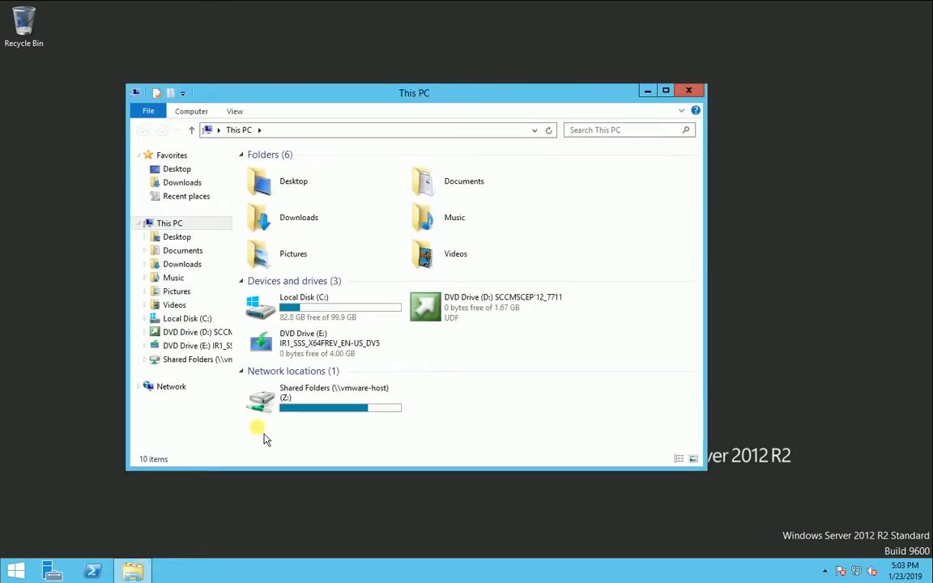
left_click(310, 350)
double_click(316, 358)
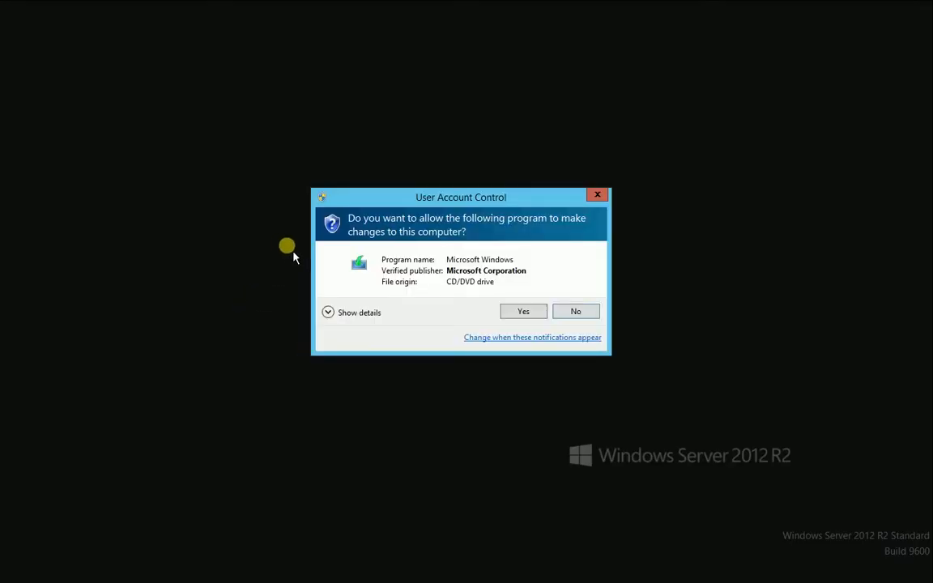
left_click(583, 316)
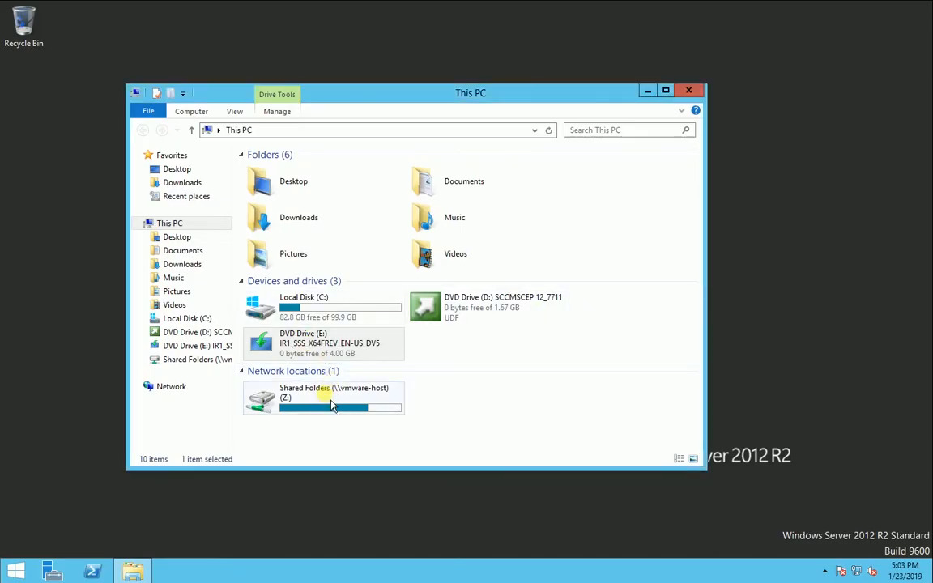
Examine the SCCM port requirements in the Details rich text document from the shared System Center folder, and close the document and folder
double_click(333, 396)
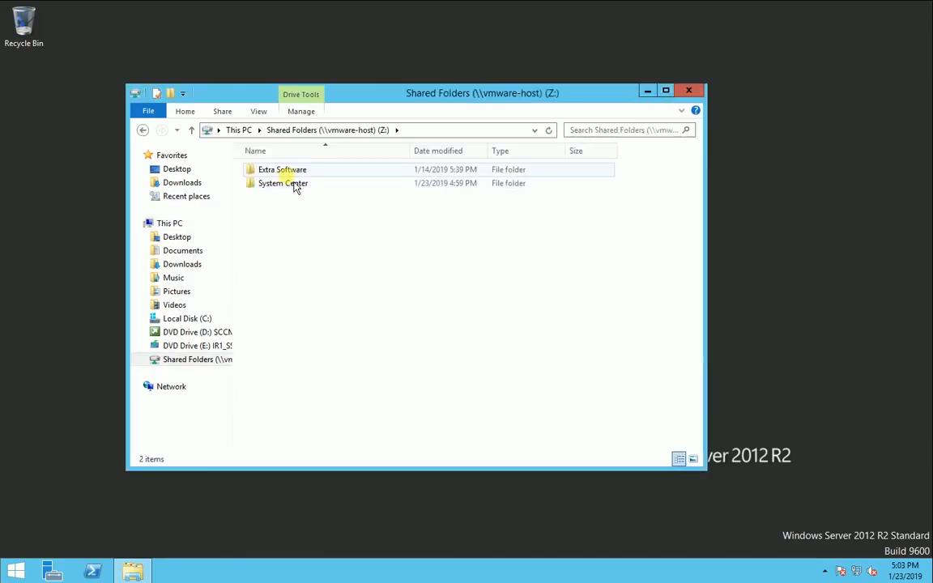
double_click(296, 185)
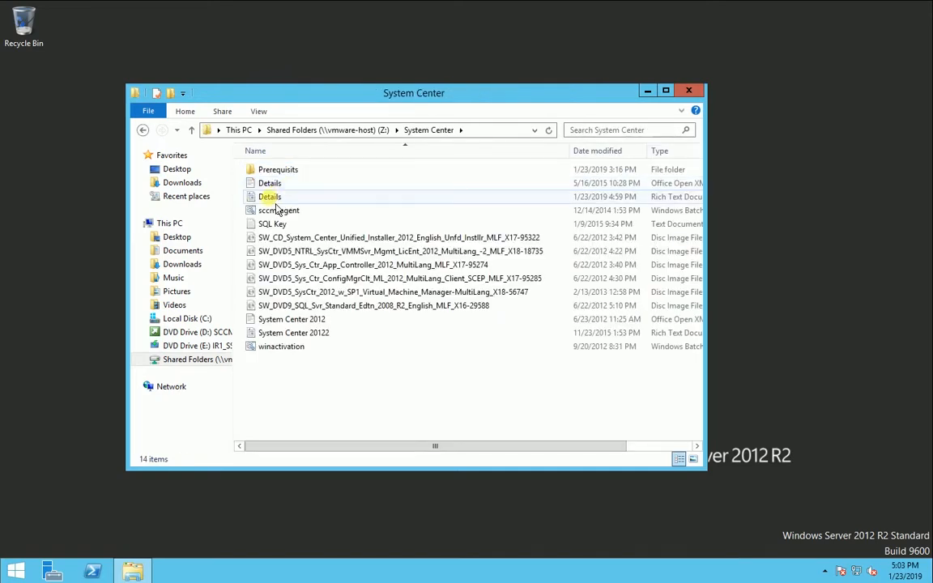
left_click(270, 197)
double_click(272, 199)
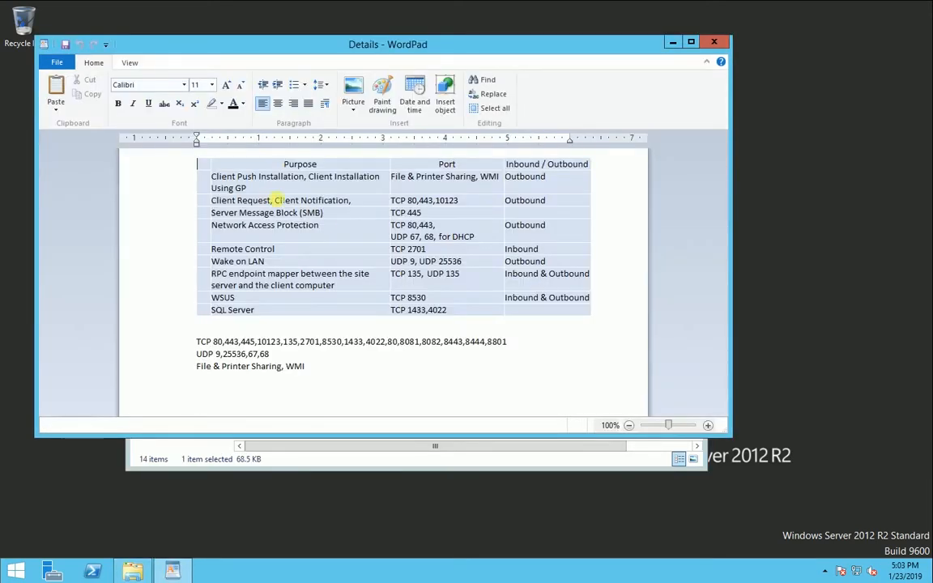
left_click_drag(492, 46, 550, 46)
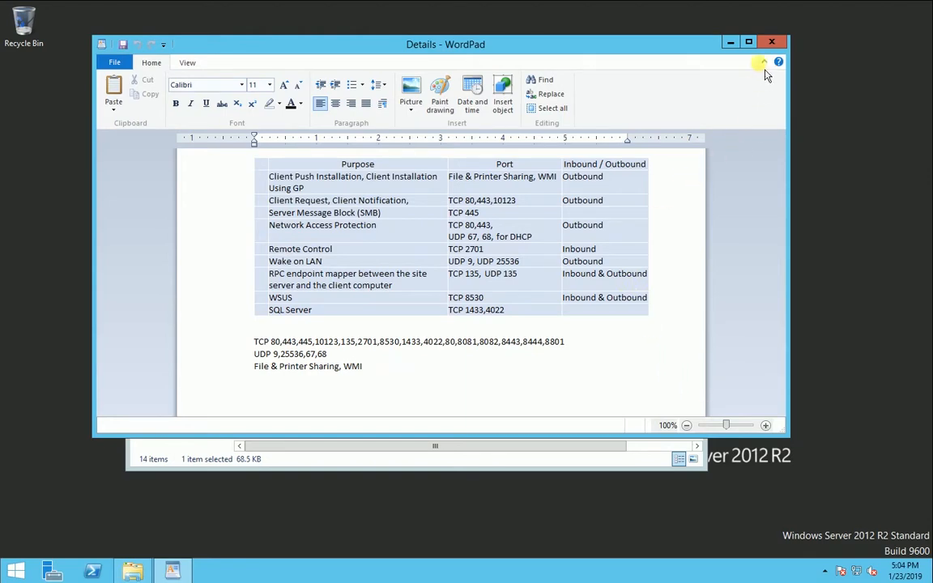
left_click(780, 44)
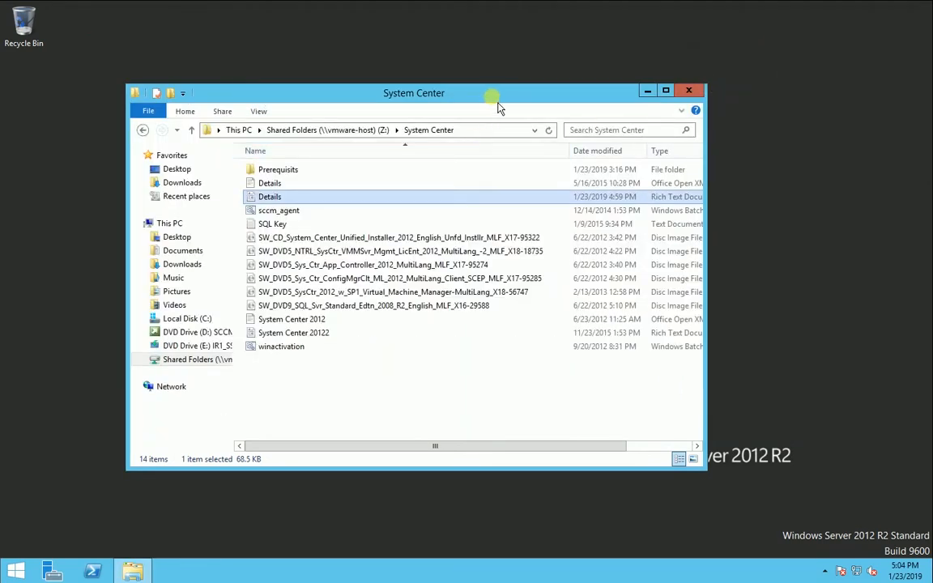
left_click_drag(498, 103, 548, 106)
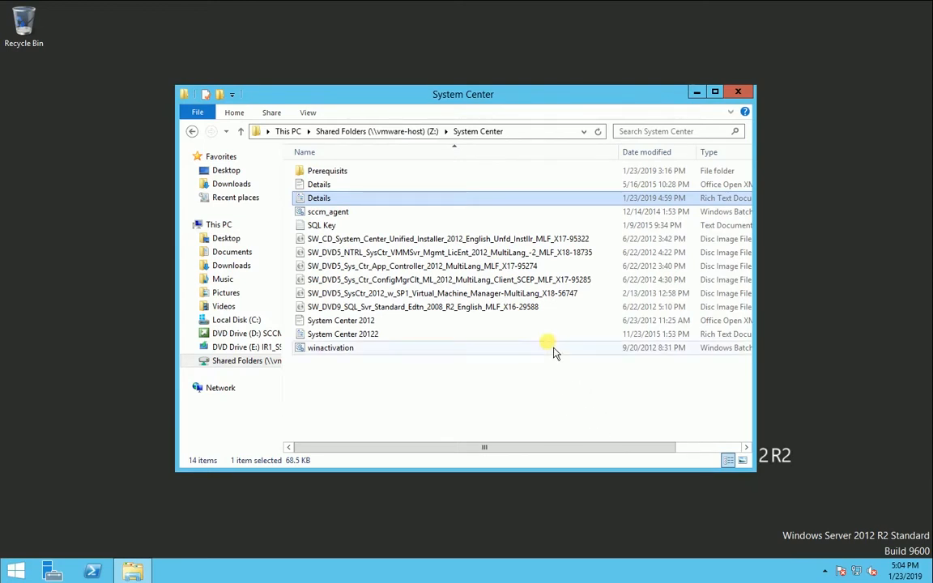
left_click(738, 93)
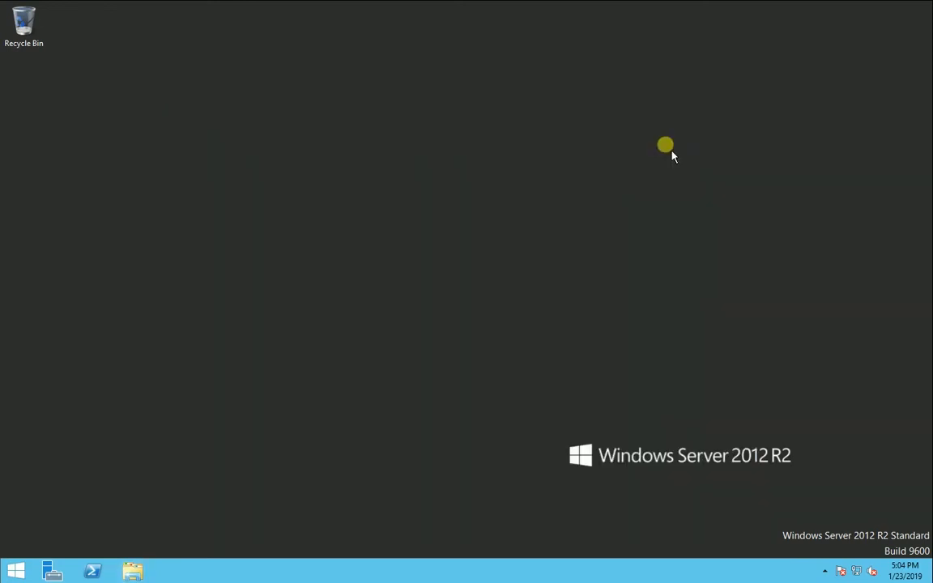
Restart the server
right_click(18, 568)
mouse_move(106, 551)
left_click(241, 549)
left_click(193, 549)
Run setup as administrator from the SQL Server Enterprise 2012 with Service Pack 1 folder on C:, and minimize the folder window
left_click(134, 572)
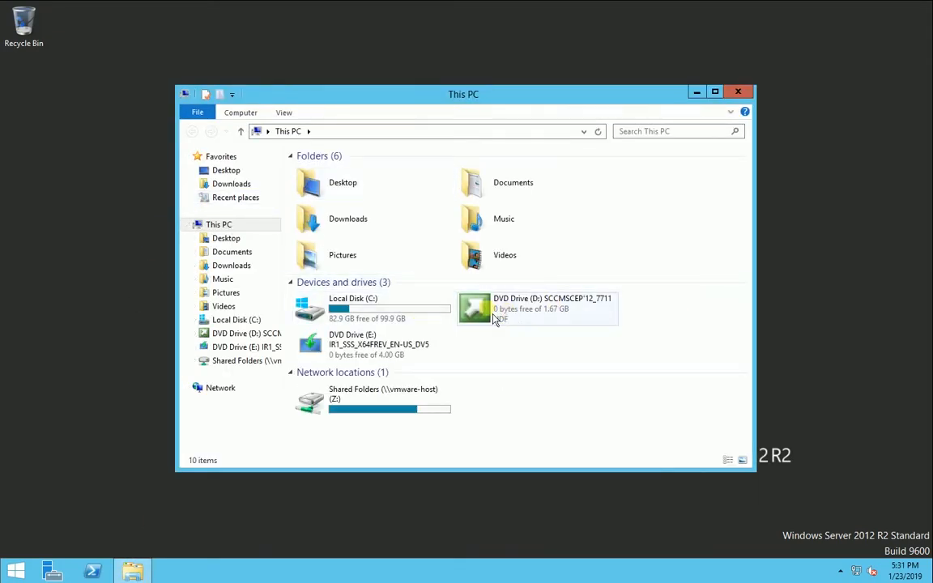
double_click(405, 312)
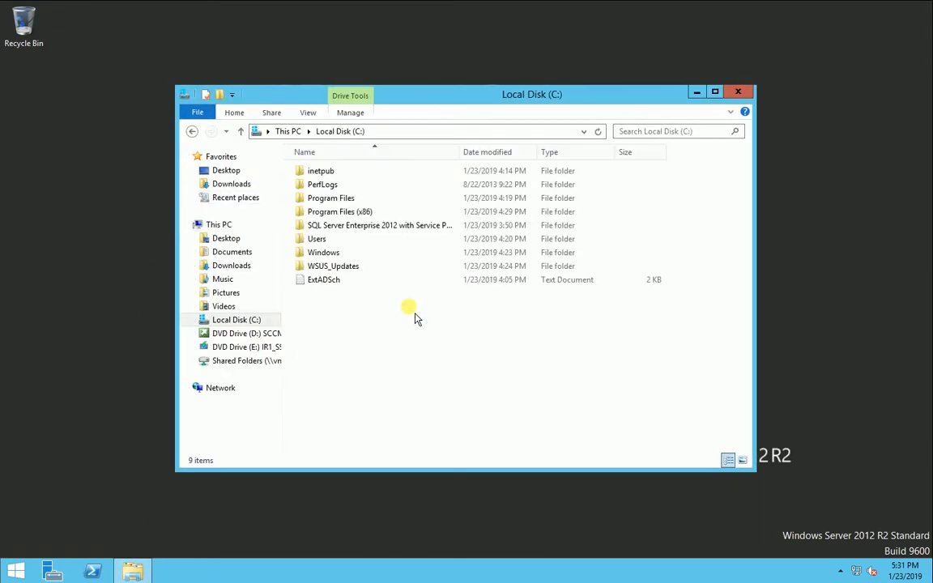
double_click(374, 227)
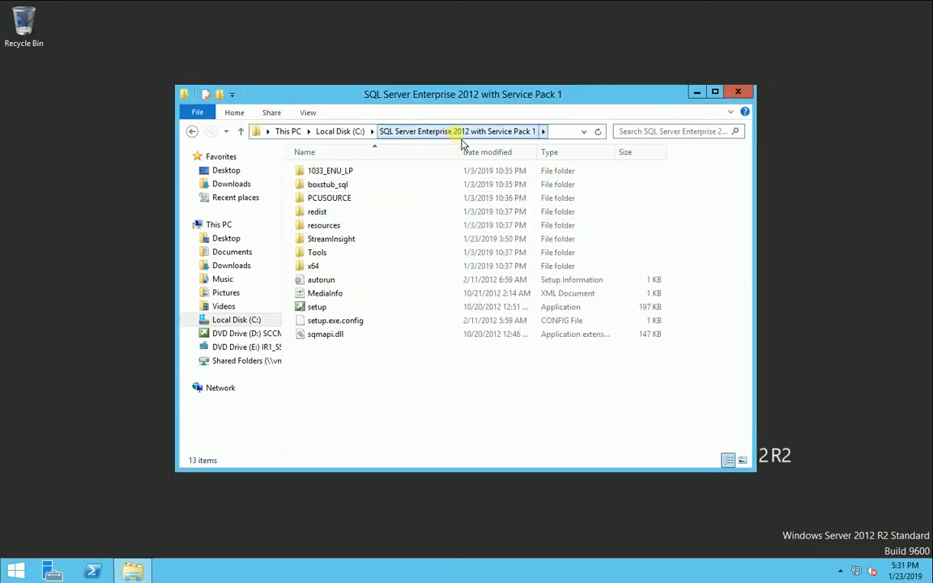
right_click(316, 309)
left_click(349, 334)
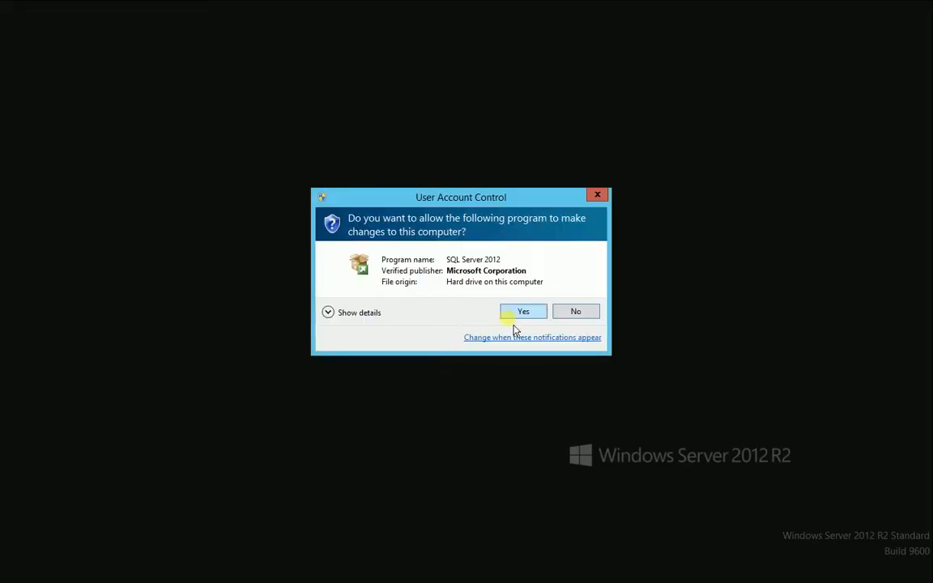
left_click(517, 316)
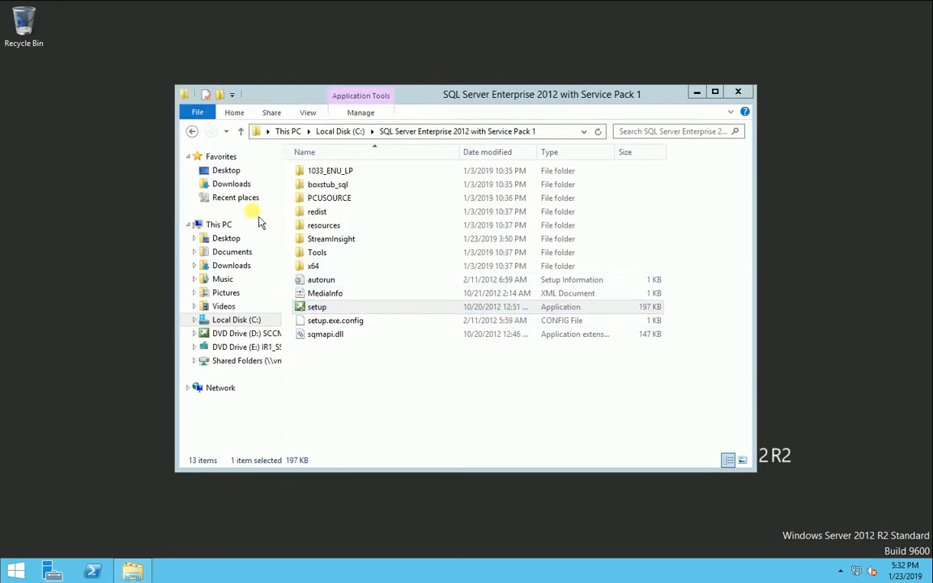
left_click(700, 94)
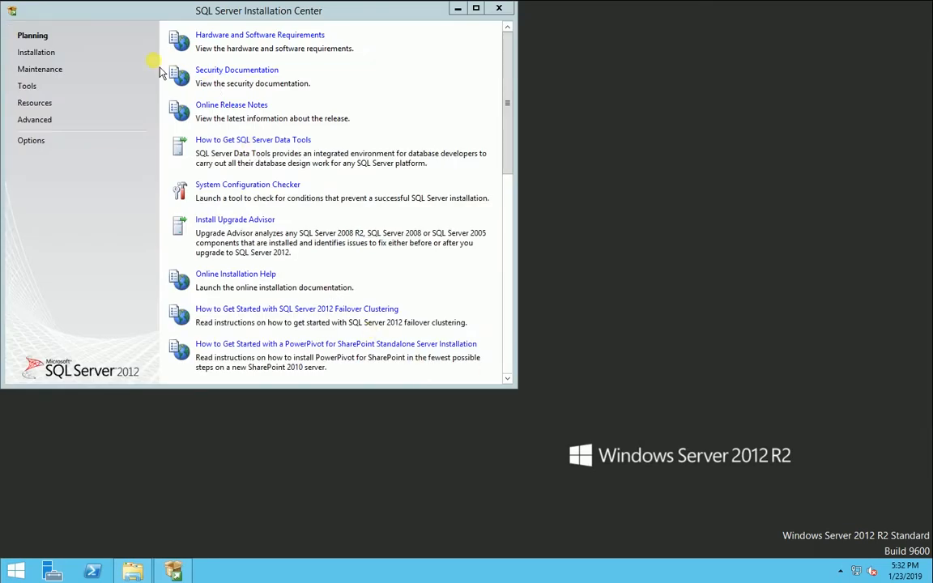
Start a new SQL Server stand-alone installation, check the Setup Support Rules details, and continue past them
left_click(36, 53)
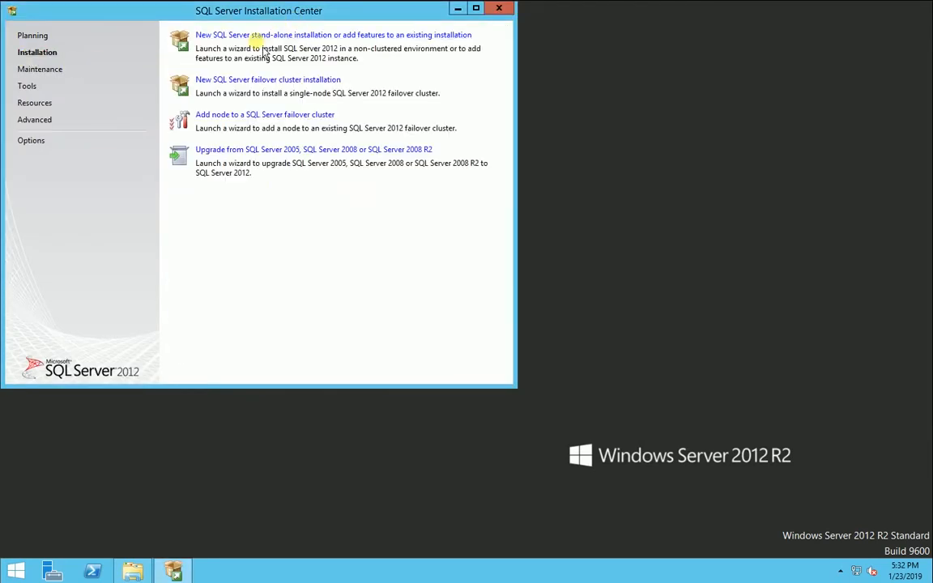
left_click(267, 38)
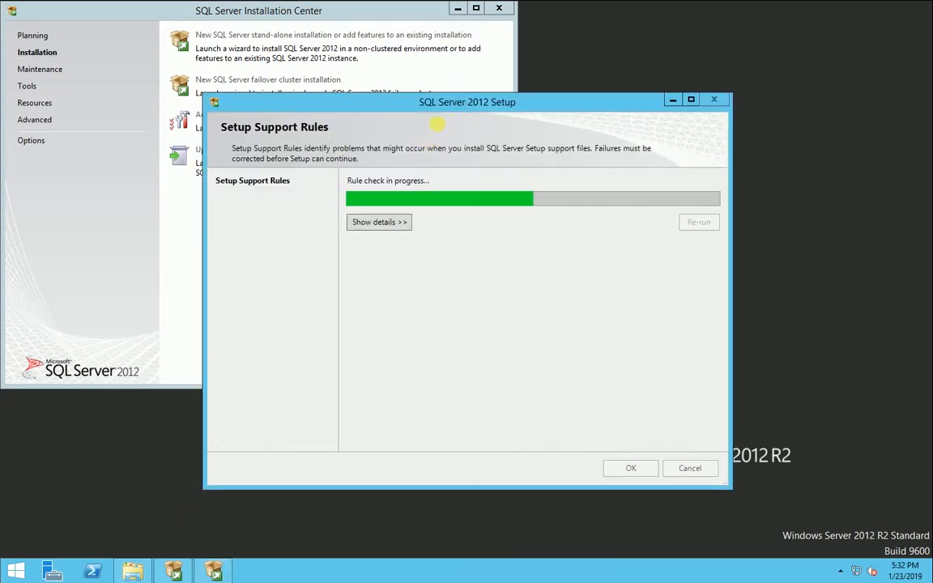
left_click(402, 231)
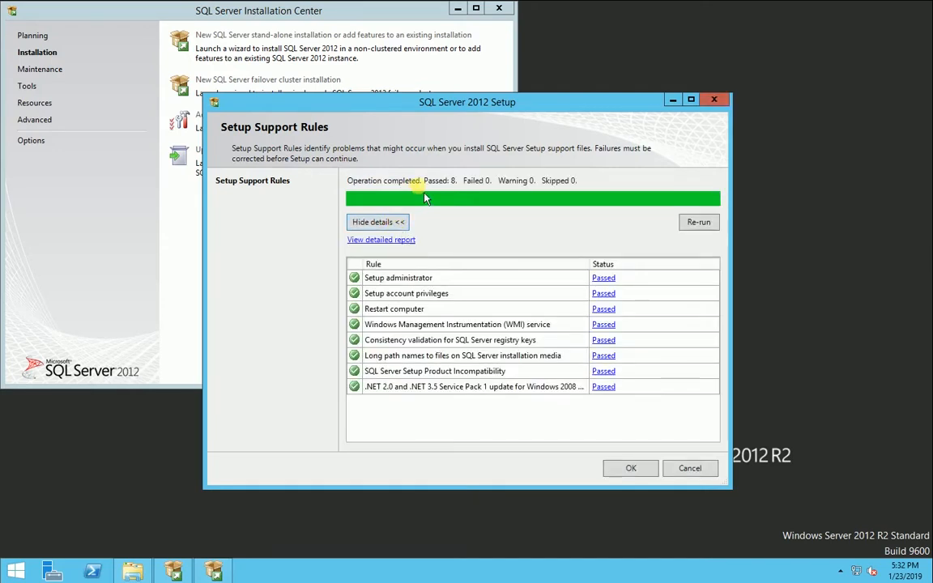
left_click(458, 10)
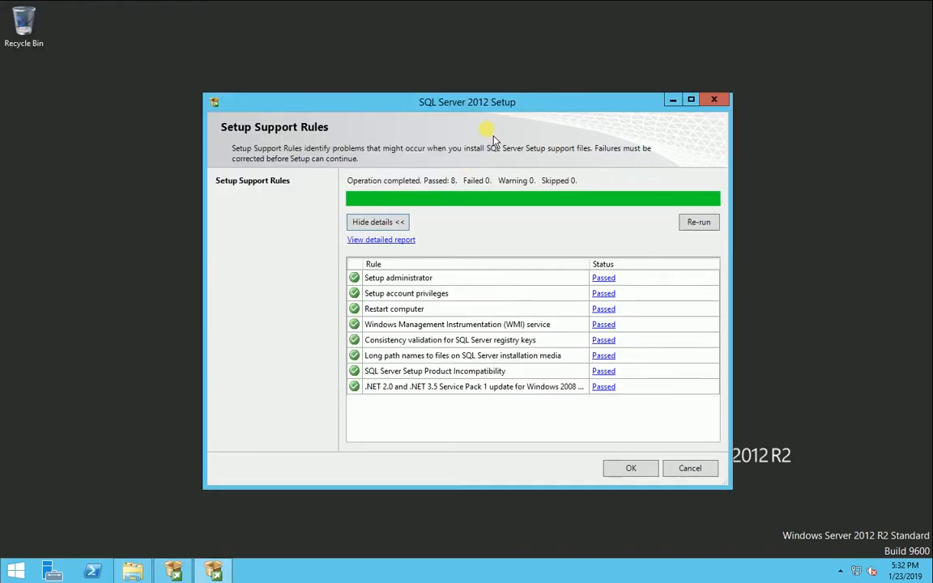
left_click_drag(435, 97, 387, 85)
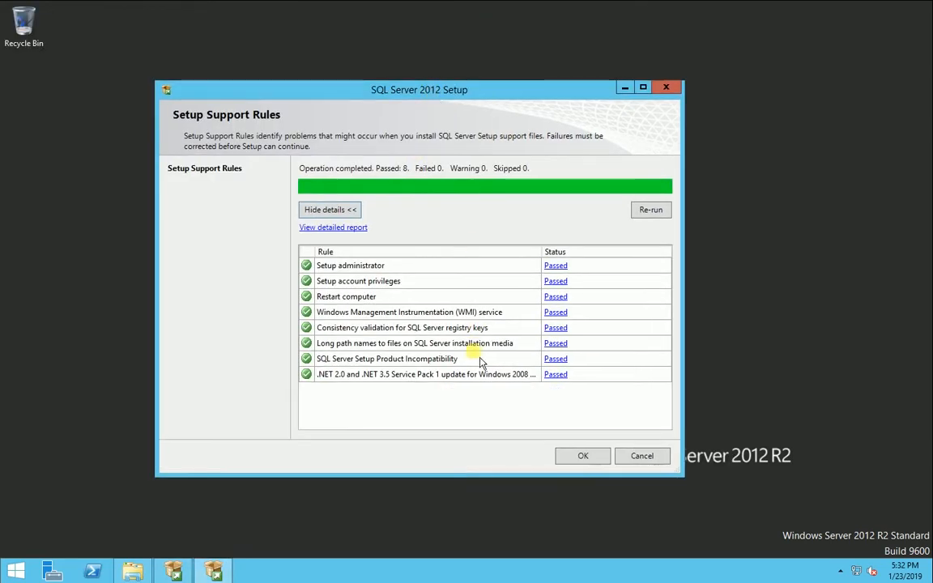
left_click(585, 458)
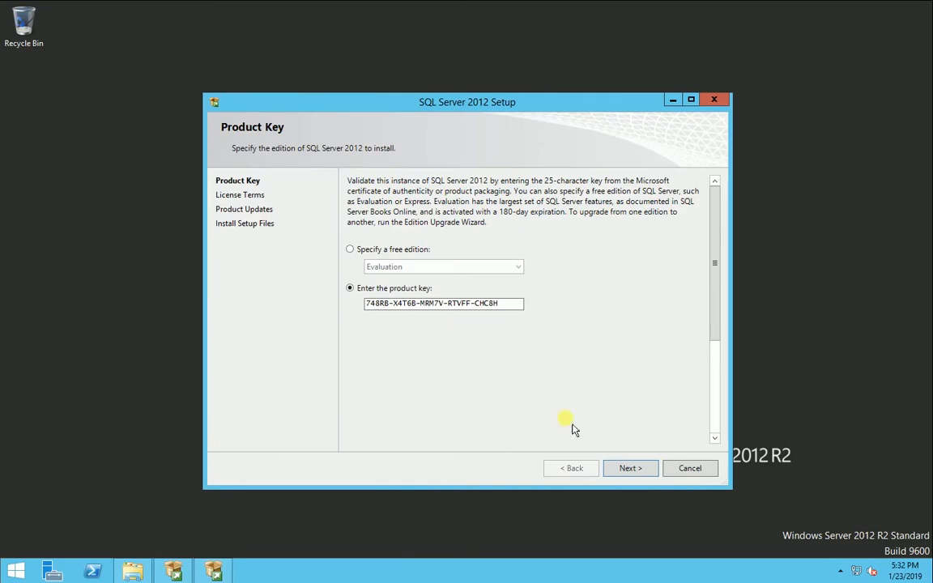
Keep the prefilled product key, accept the license terms, and advance without product updates to the feature selection using SQL Server Feature Installation
left_click(650, 468)
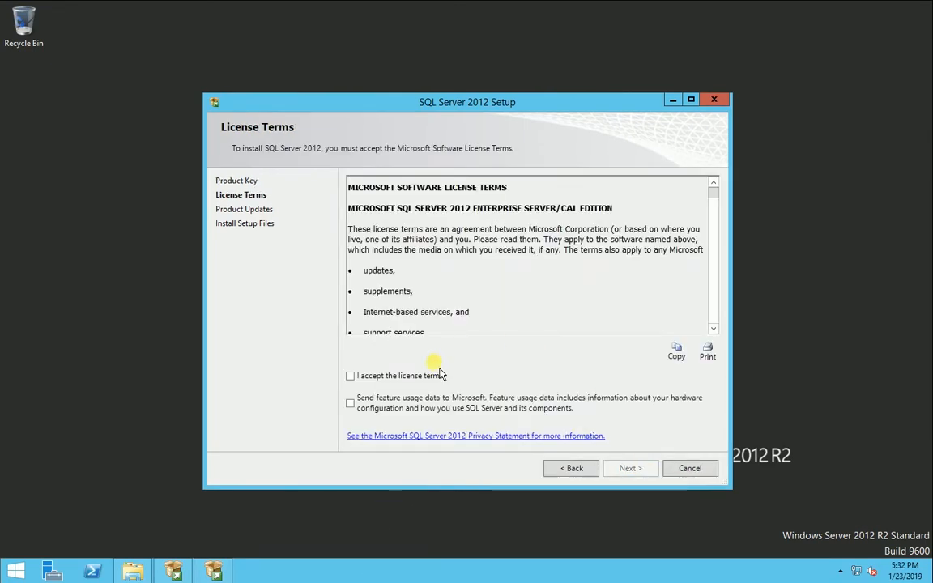
left_click(425, 378)
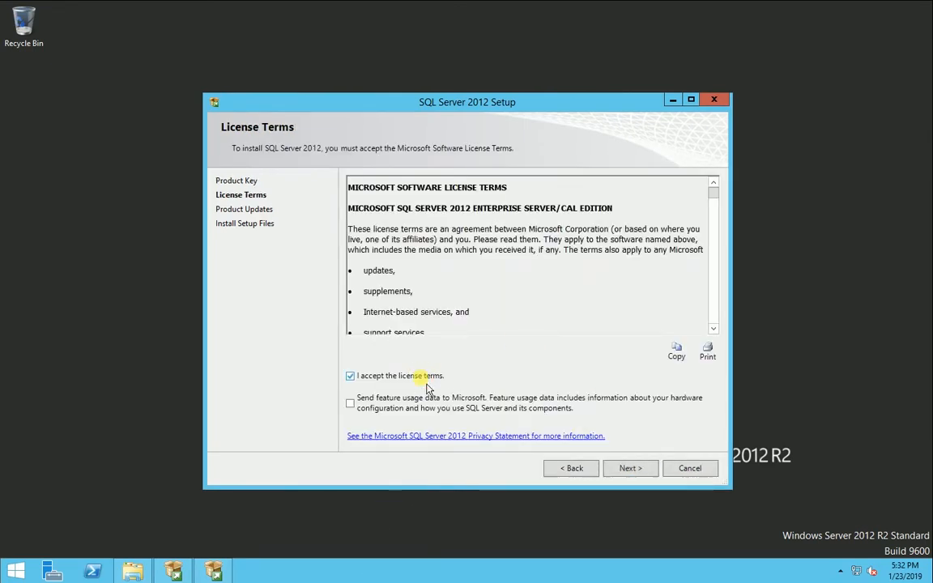
left_click(646, 471)
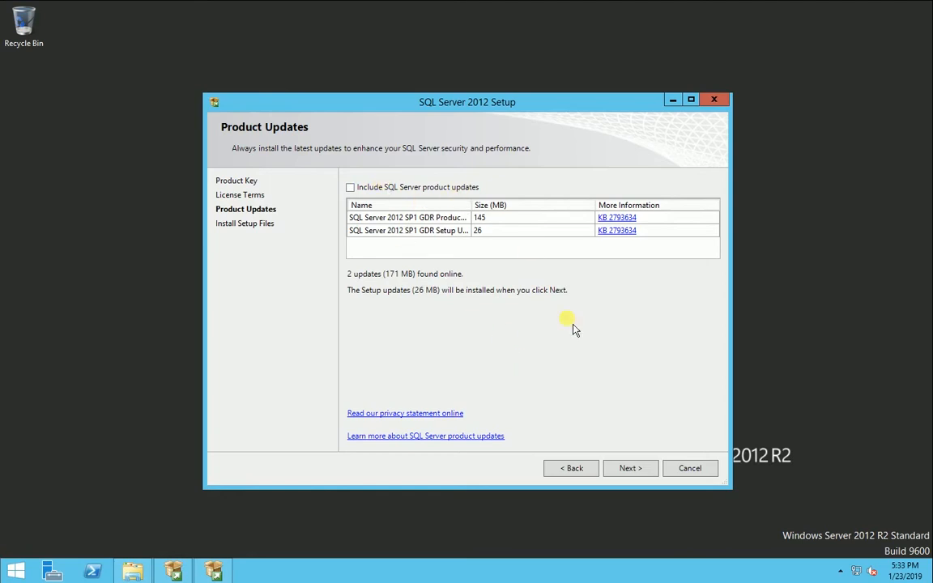
left_click(632, 468)
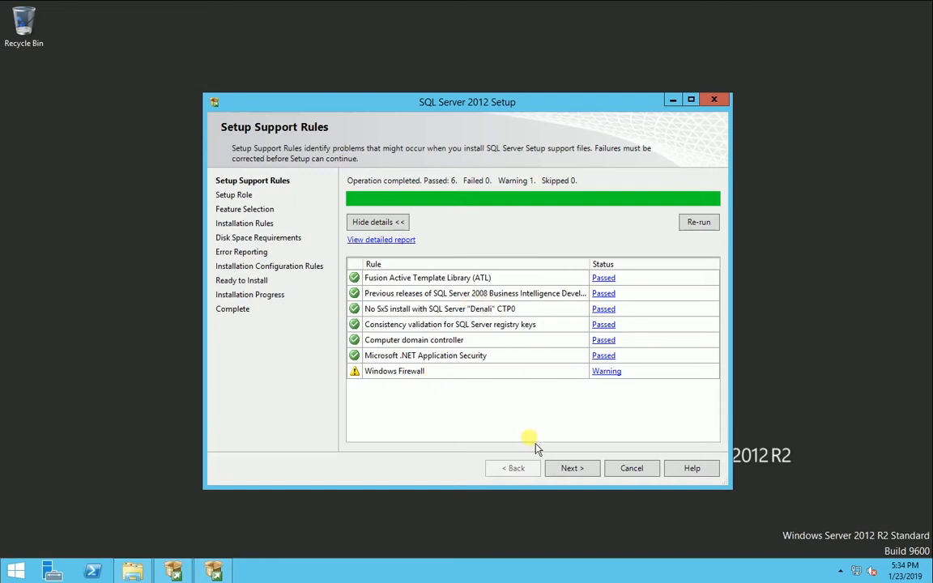
left_click(589, 472)
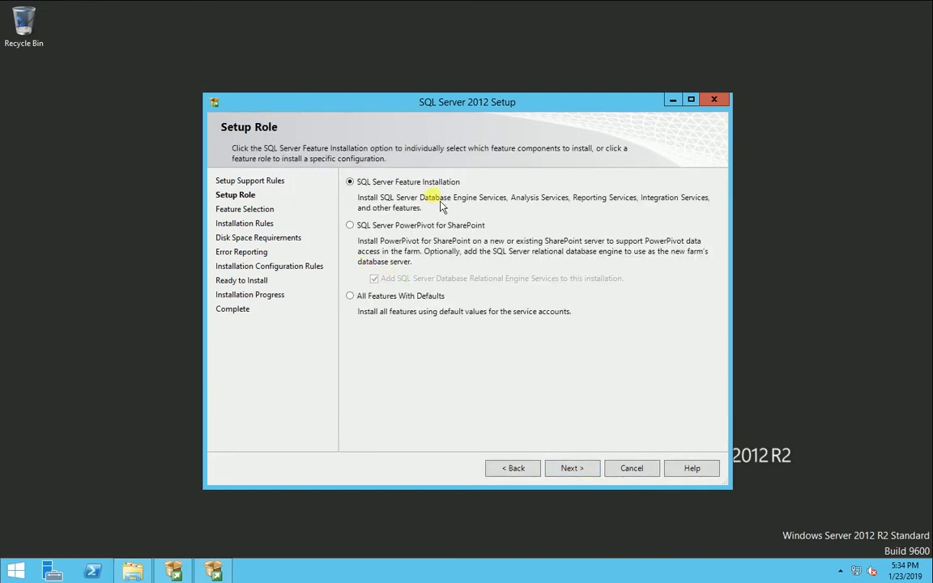
left_click(567, 468)
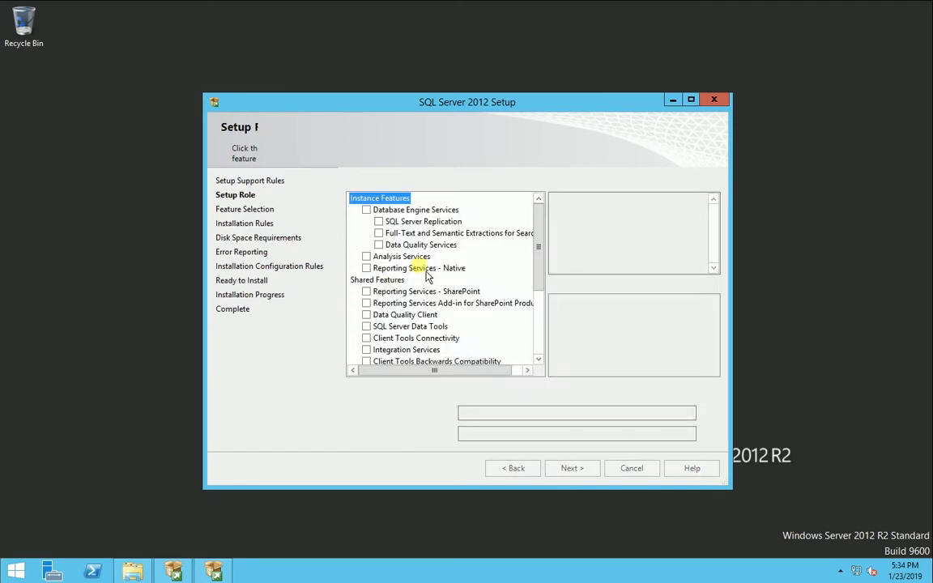
Select Database Engine Services, Reporting Services - Native, Integration Services, Management Tools - Complete and Master Data Services, and show the Installation Rules details
left_click_drag(537, 259, 521, 235)
left_click(379, 198)
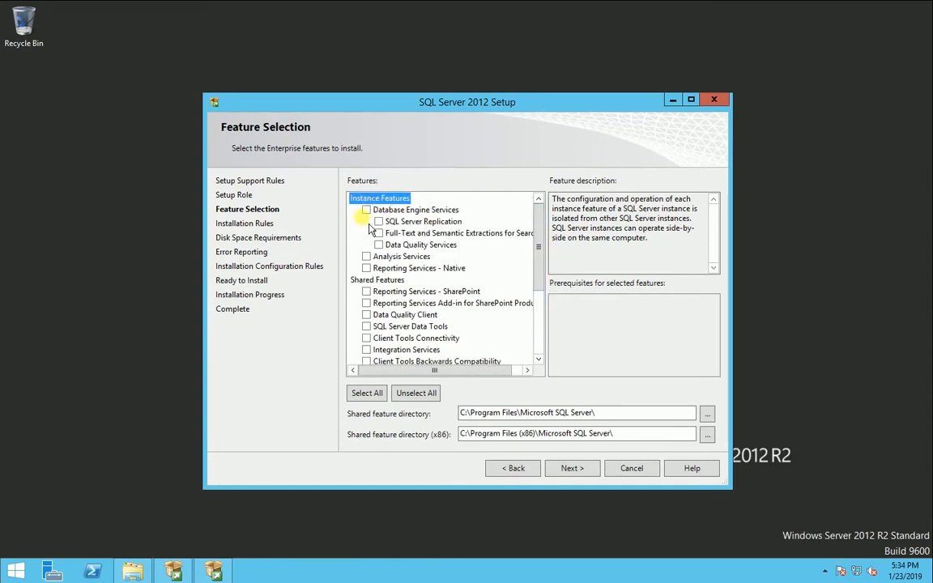
left_click(366, 211)
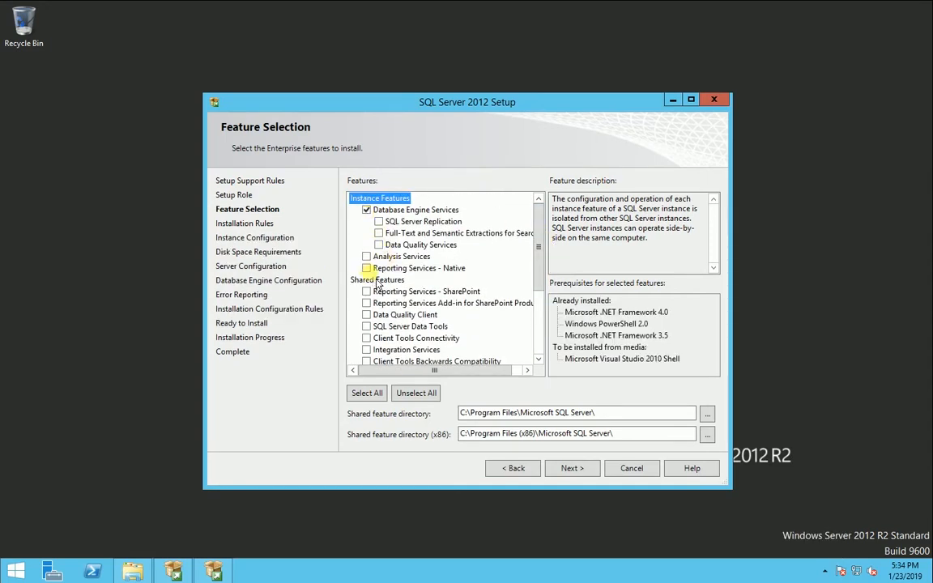
left_click(369, 271)
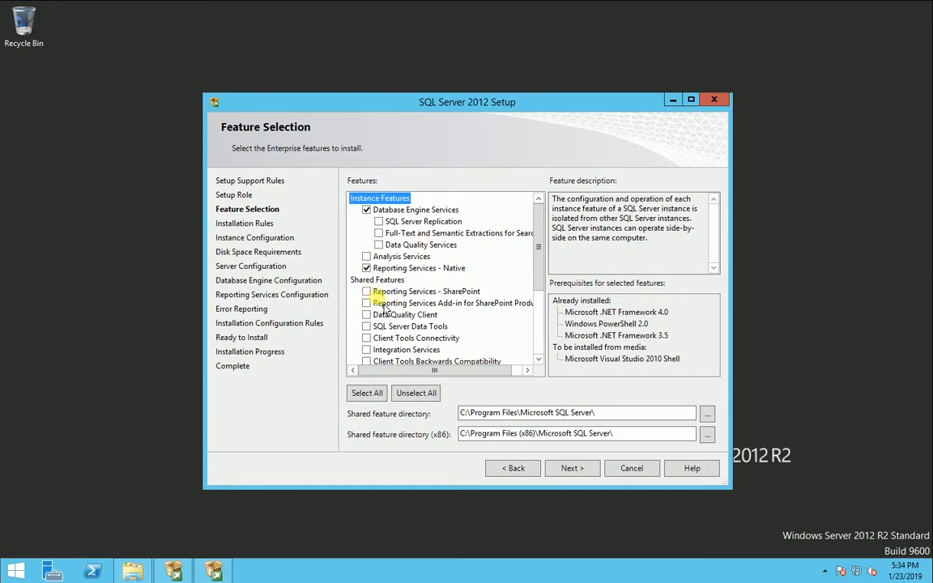
scroll(385, 310, "down", 3)
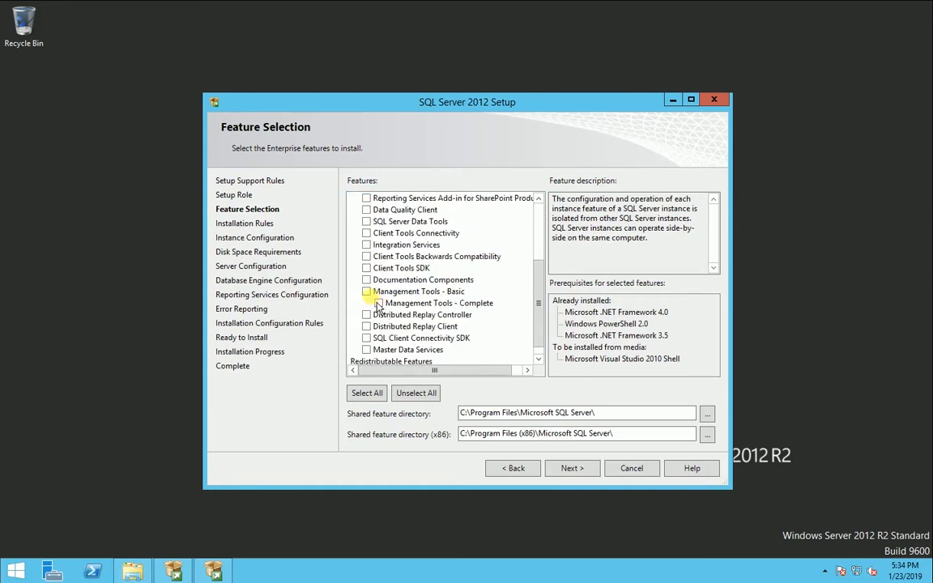
left_click(377, 303)
left_click(366, 245)
scroll(372, 260, "down", 1)
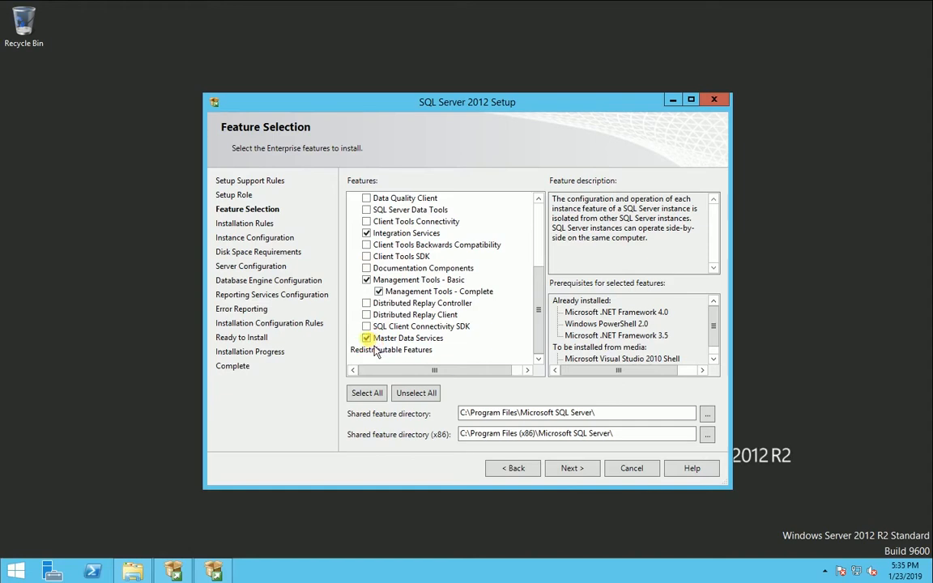
scroll(375, 349, "up", 2)
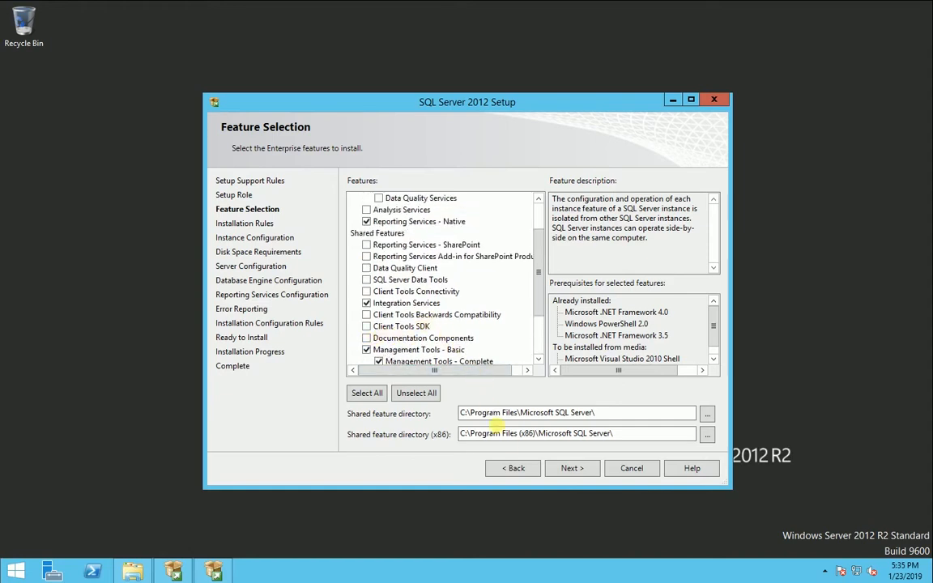
left_click(572, 472)
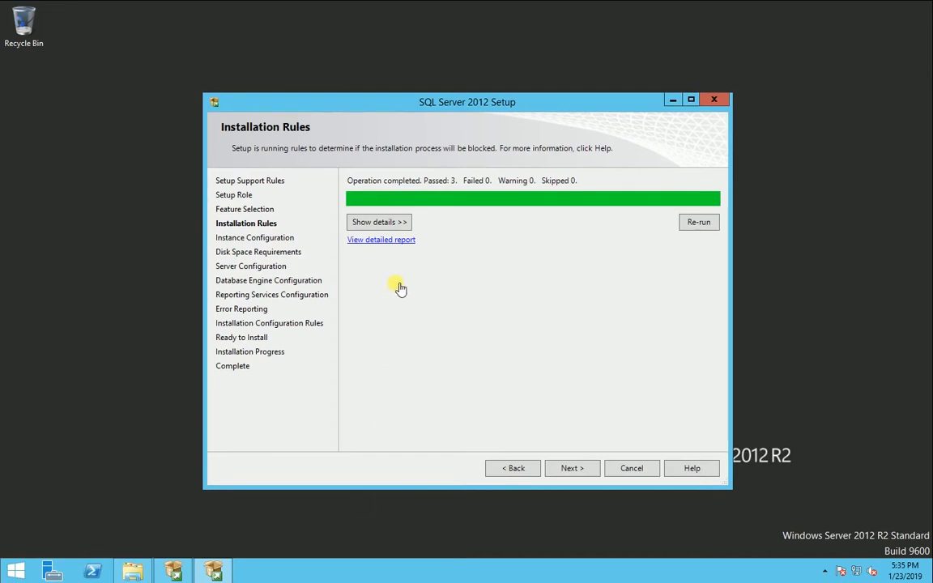
left_click(402, 228)
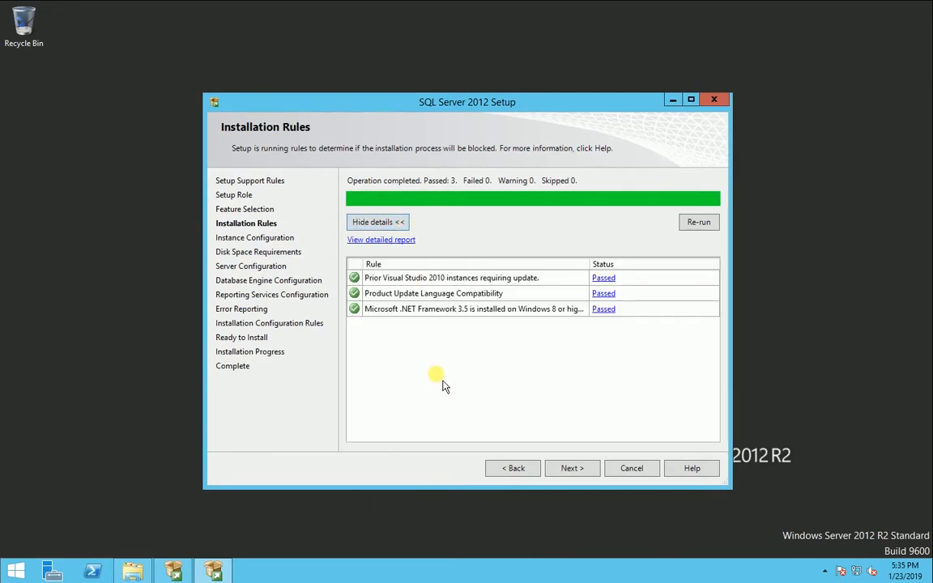
Keep the default instance MSSQLSERVER and its root directory, and advance past the disk space summary to the server configuration
left_click(578, 474)
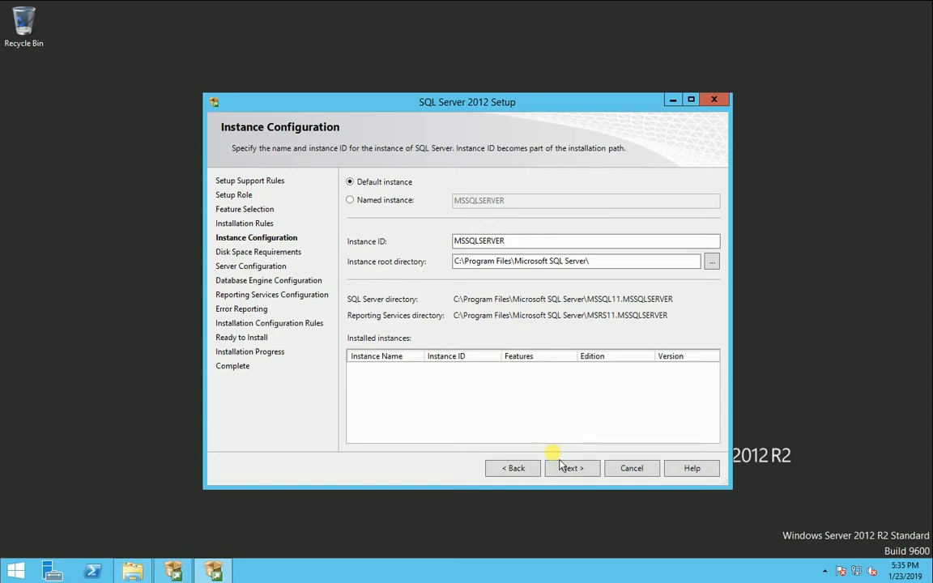
left_click(575, 474)
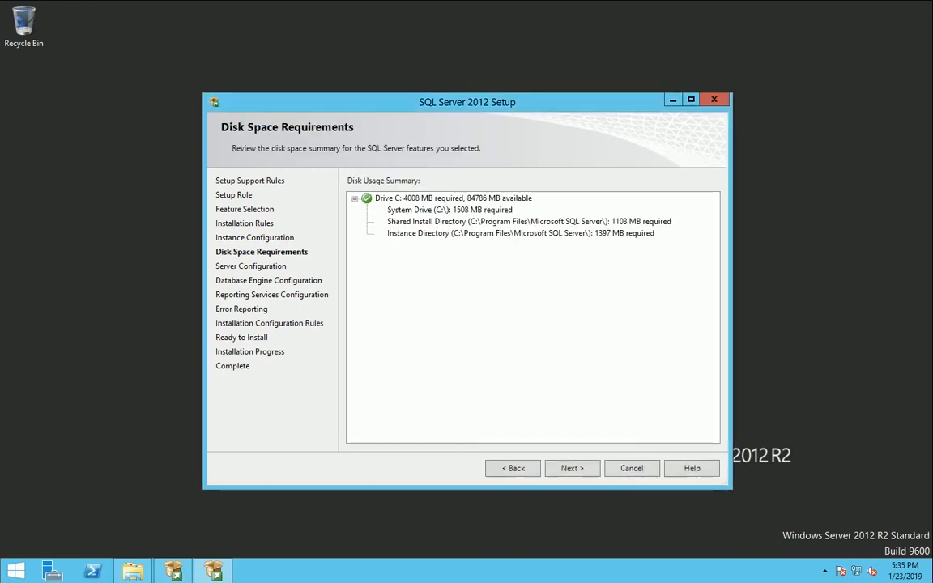
left_click(572, 468)
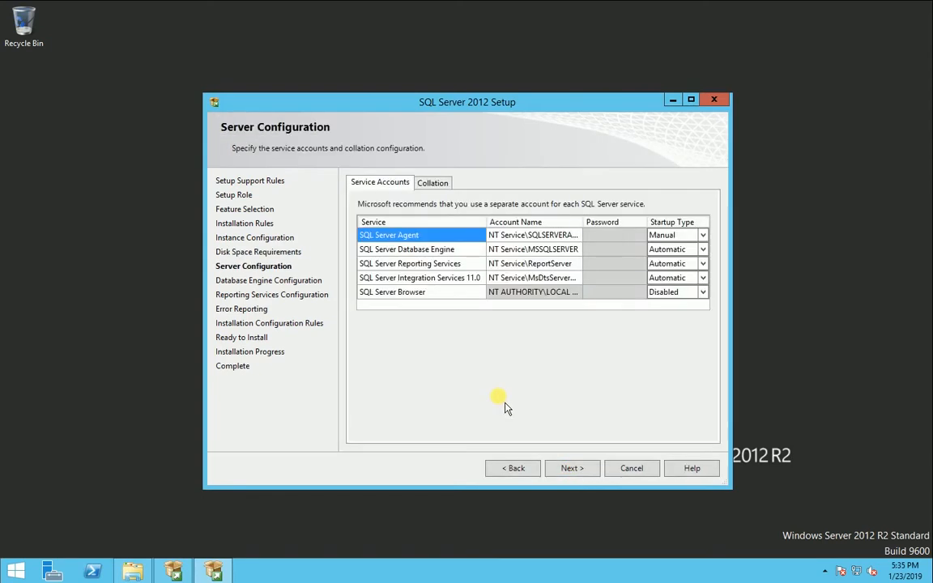
Set the SQL Server Agent startup type to Automatic, check the Database Engine collation, and continue to the Database Engine configuration
left_click(711, 239)
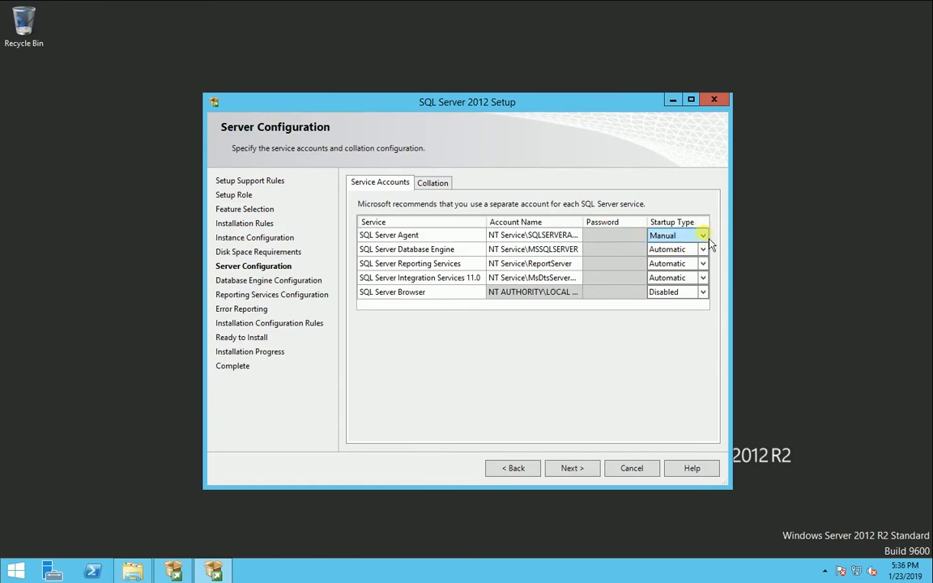
left_click(704, 237)
left_click(666, 247)
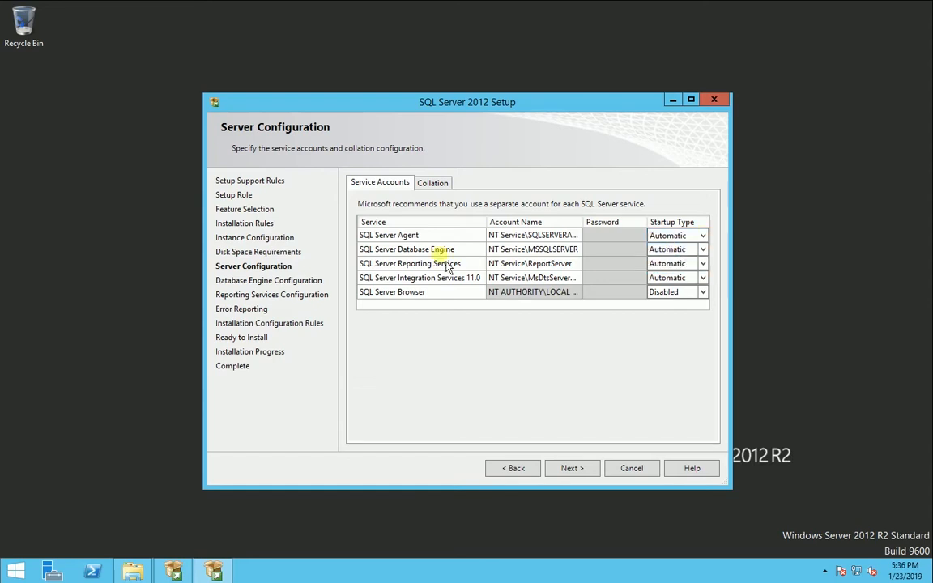
left_click(444, 184)
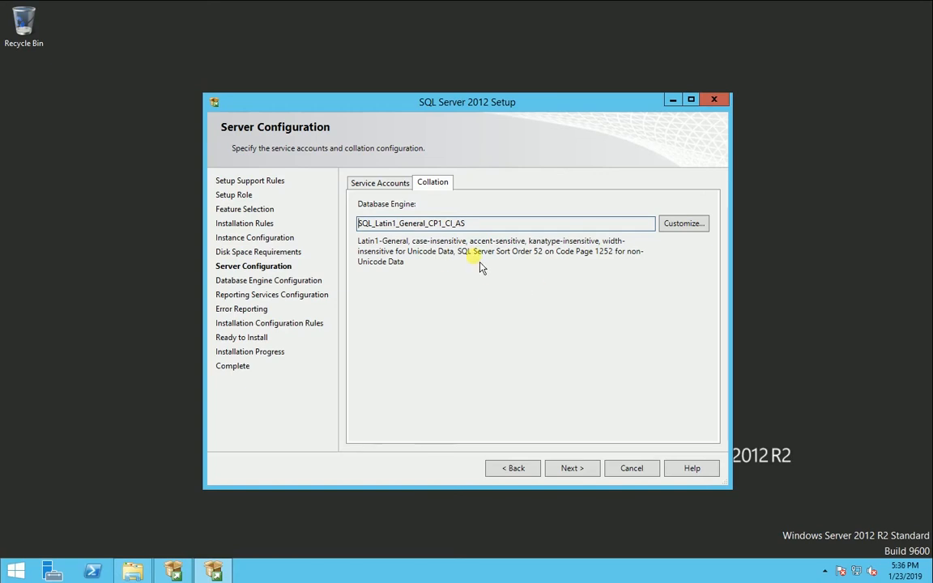
left_click_drag(466, 223, 333, 221)
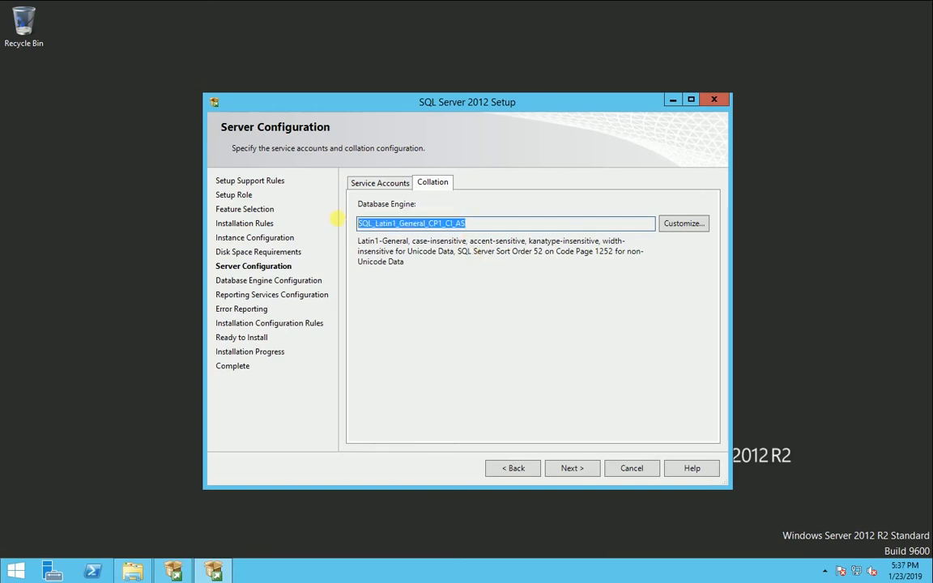
left_click(597, 473)
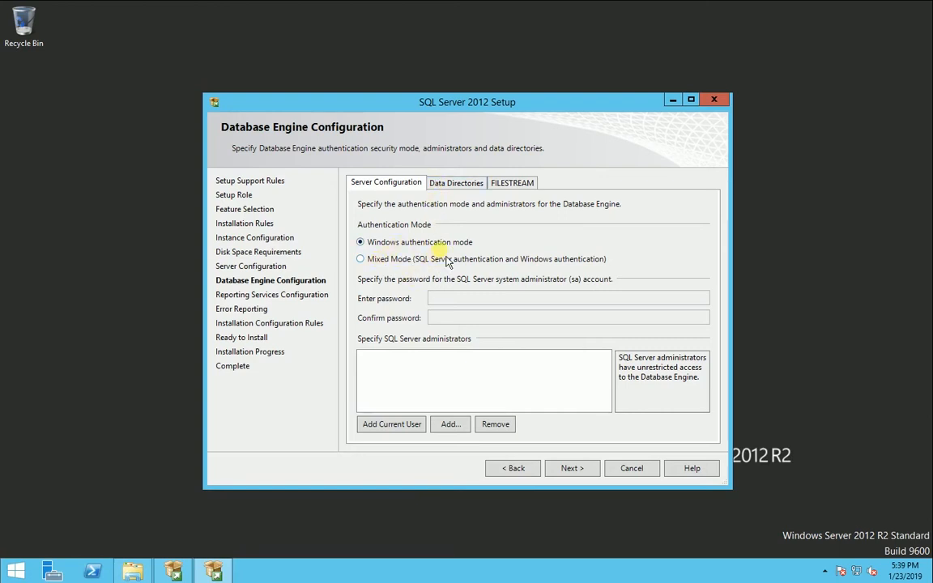
Find the local Administrators group on SCTECH-SCCM01 and add it as a SQL Server administrator
left_click(455, 426)
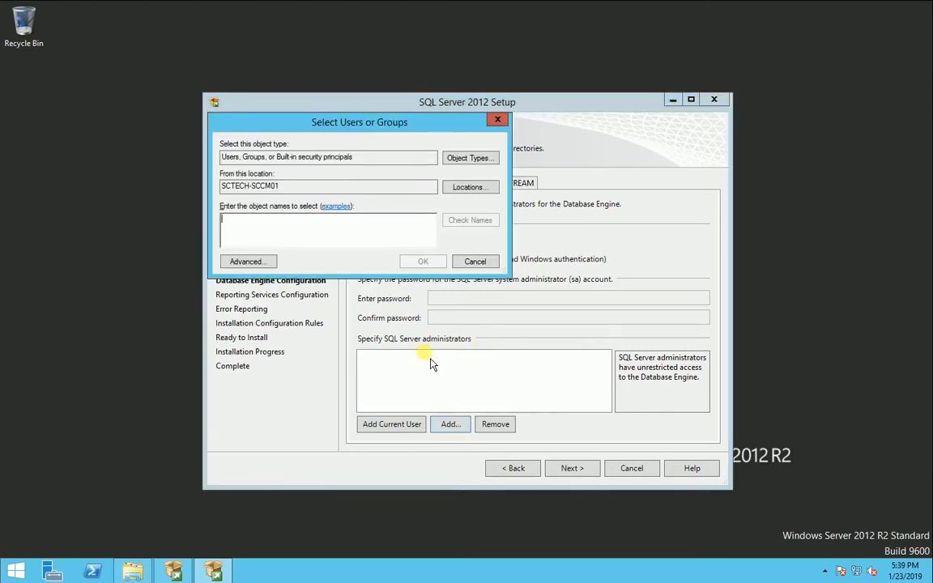
left_click(239, 261)
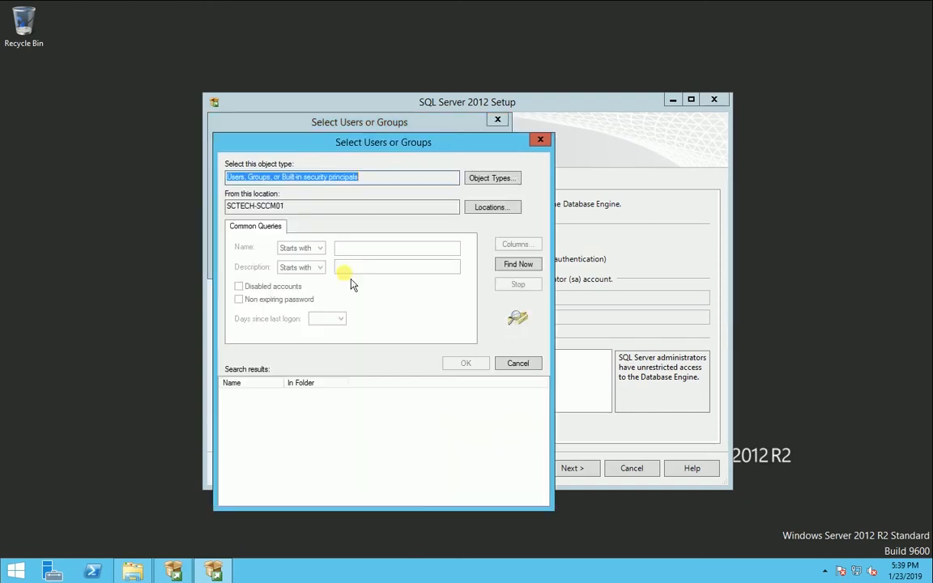
left_click(518, 264)
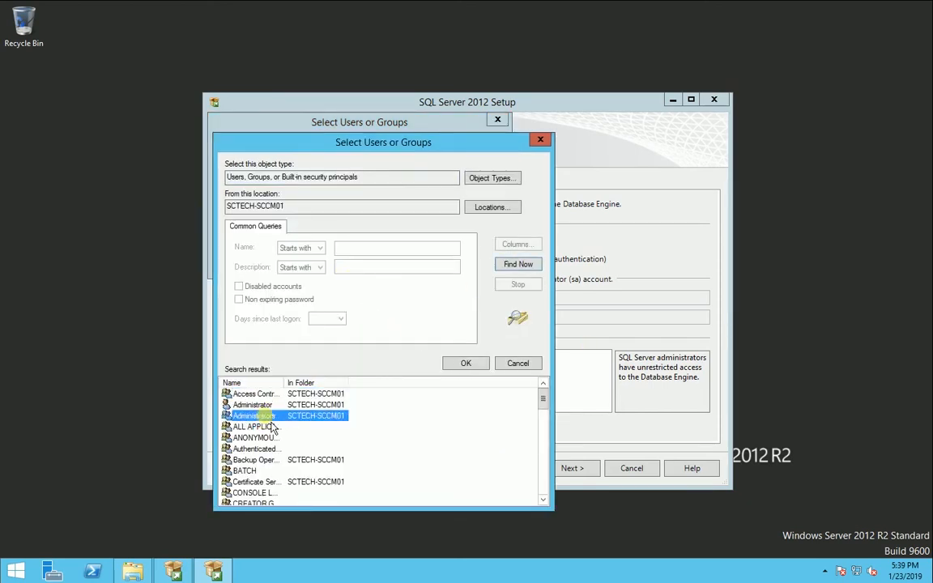
double_click(269, 421)
left_click(423, 261)
left_click(453, 428)
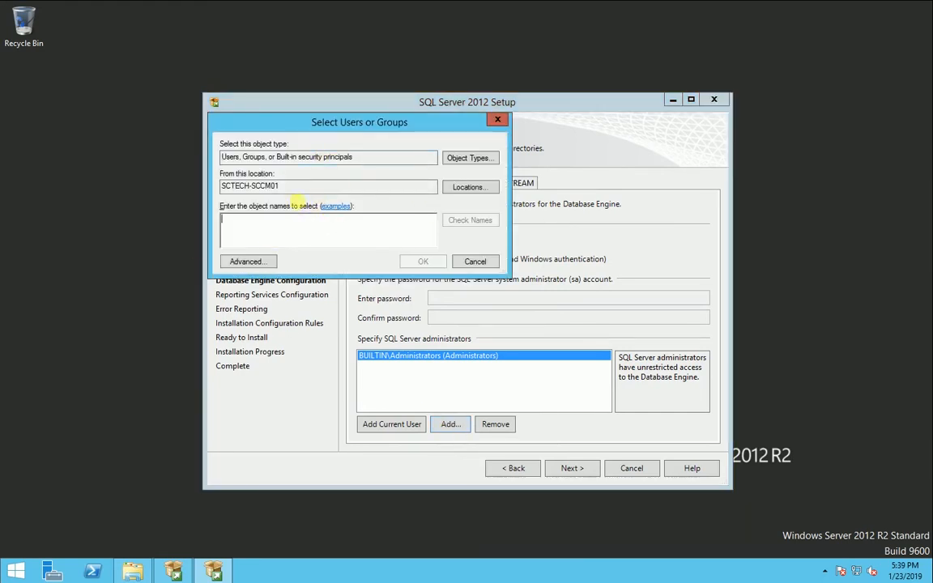
left_click(467, 187)
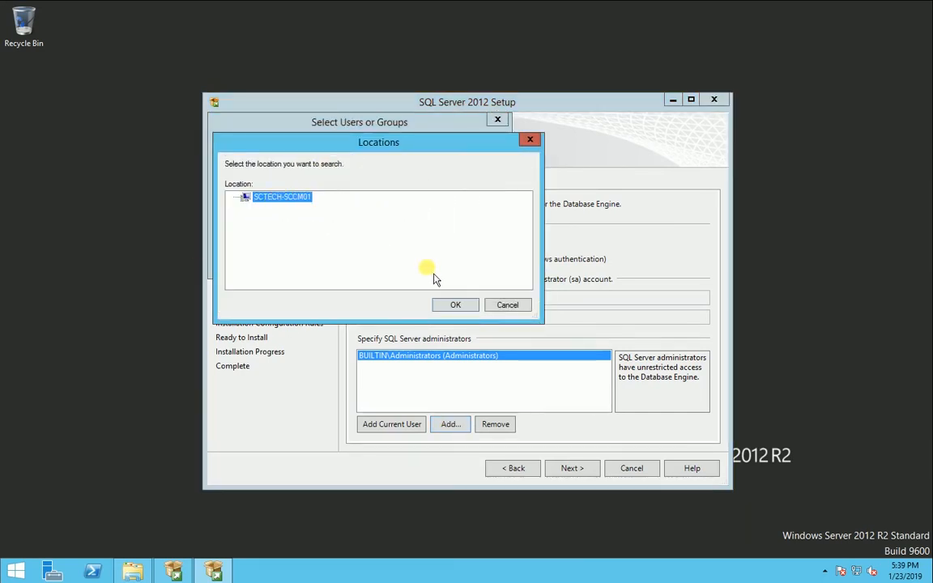
left_click(508, 307)
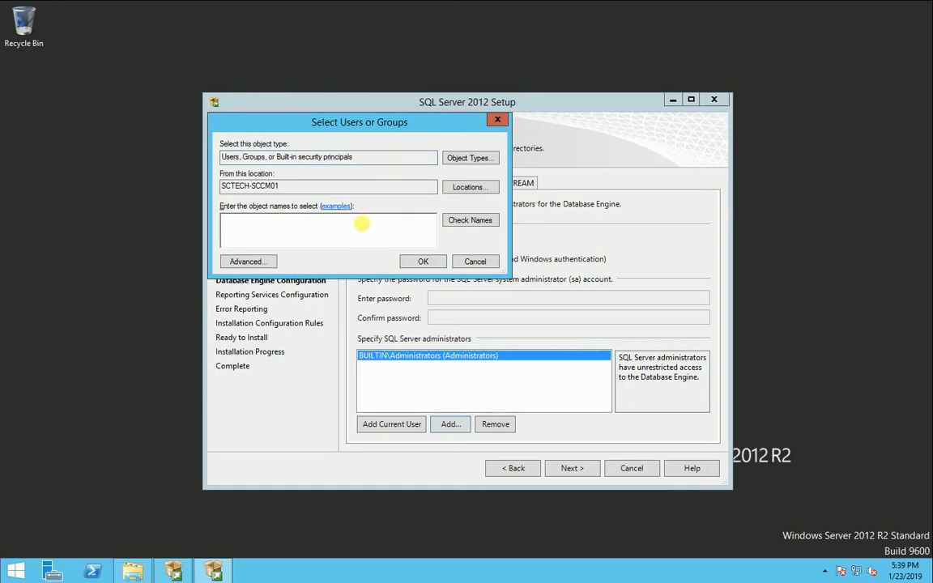
left_click(468, 188)
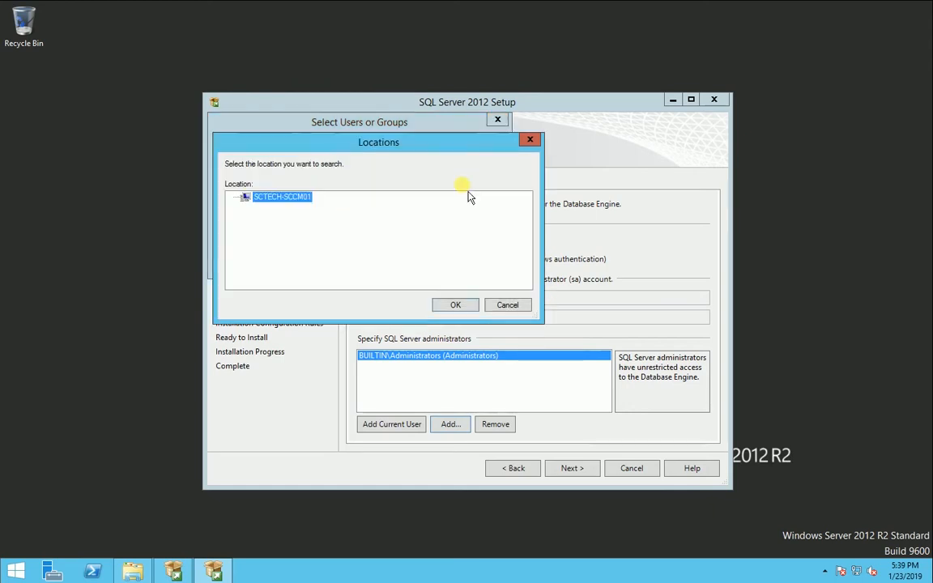
left_click(489, 306)
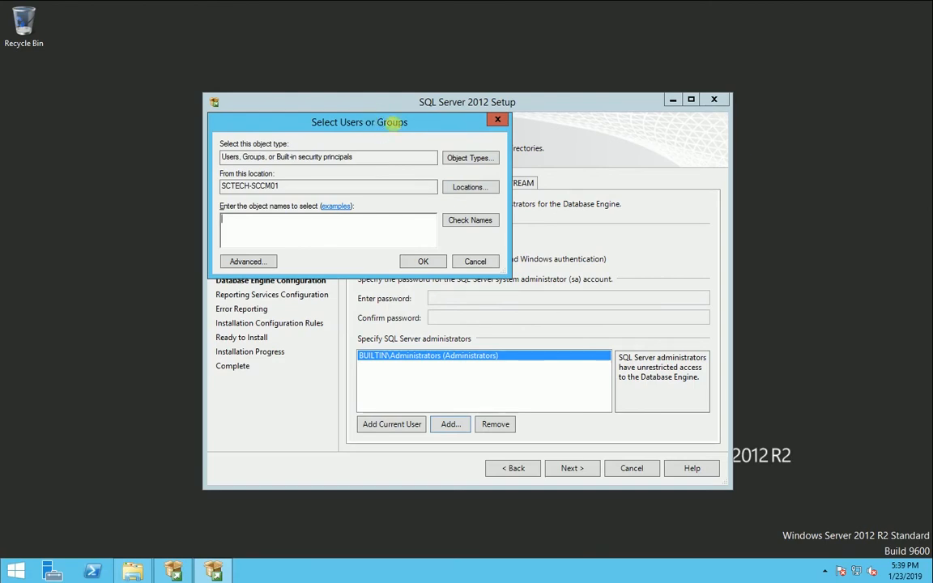
left_click_drag(395, 121, 447, 116)
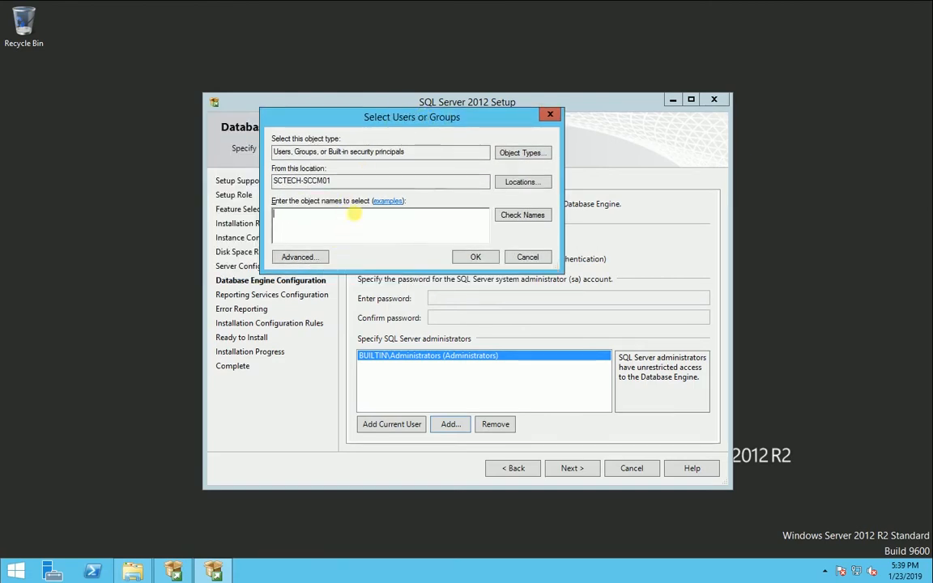
left_click(528, 258)
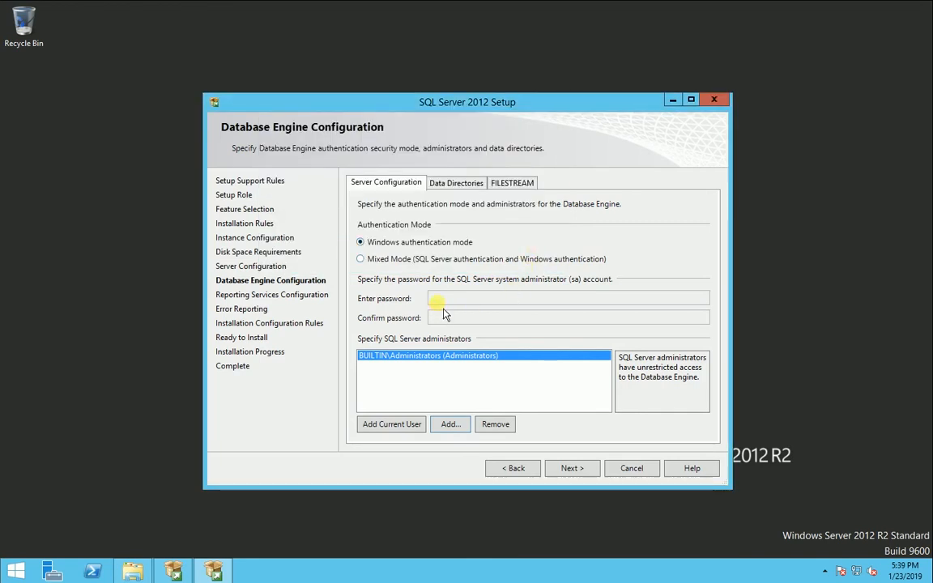
Check the Database Engine data directories and advance to the Reporting Services configuration with Windows authentication mode kept
left_click(594, 476)
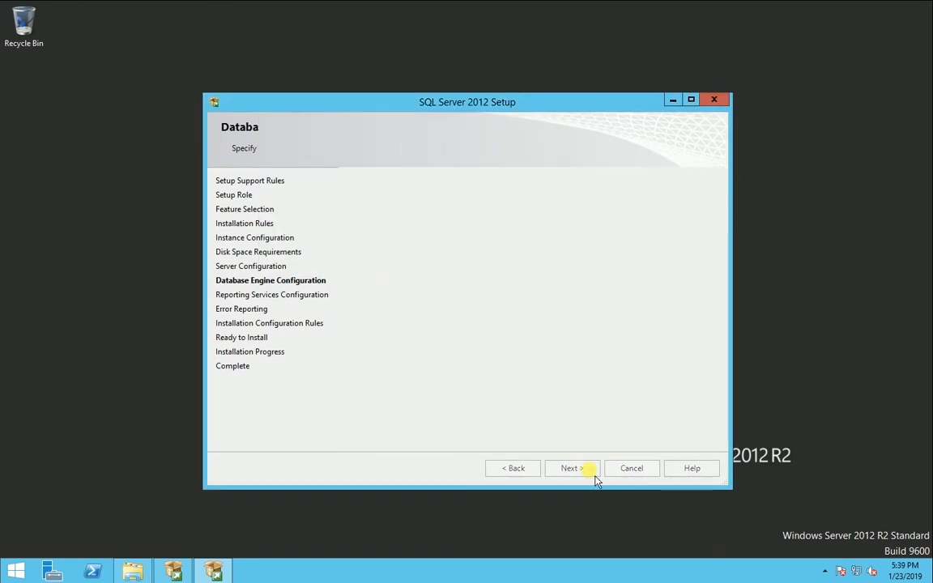
left_click(537, 470)
left_click(477, 185)
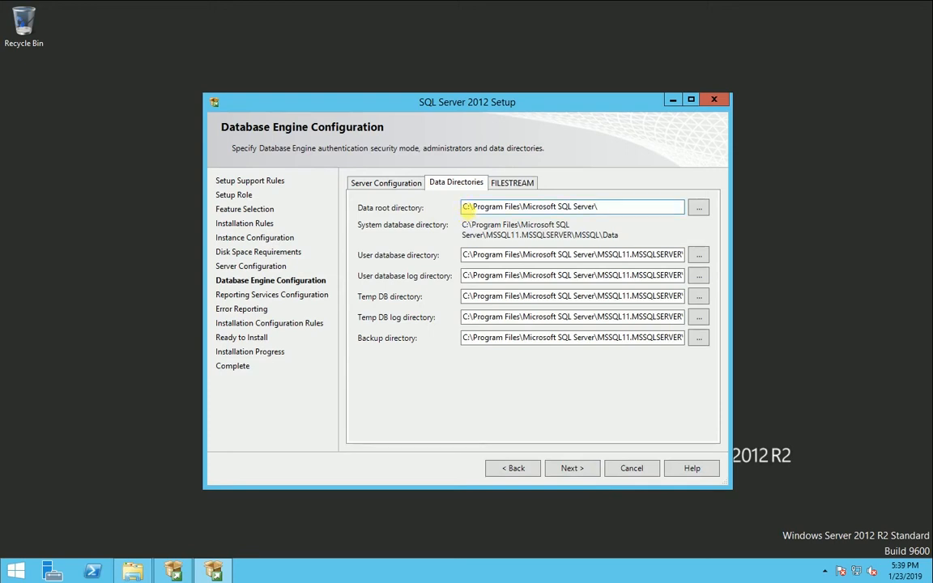
left_click(389, 184)
left_click(572, 472)
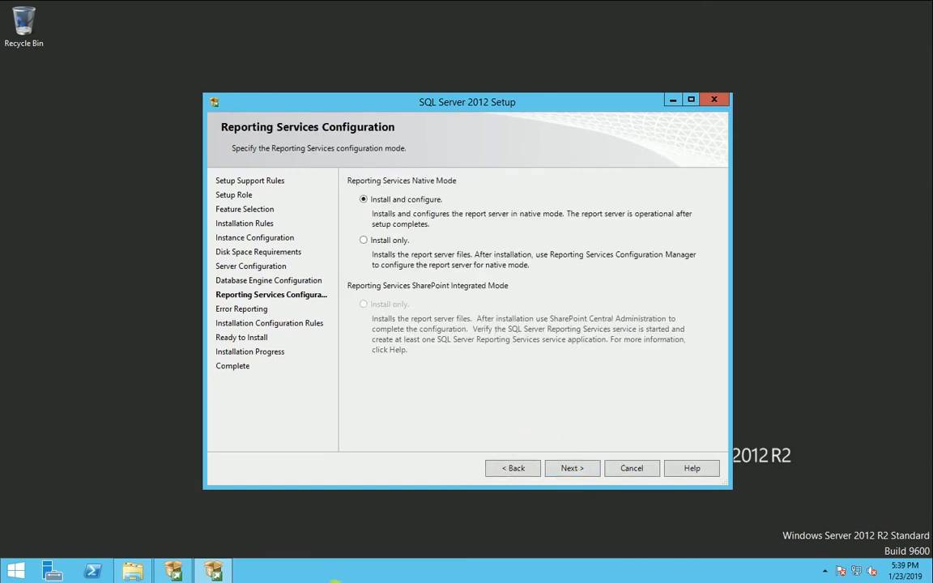
Keep Install and configure for Reporting Services, leave error reporting off, check the configuration rules details, and start the installation
left_click(572, 470)
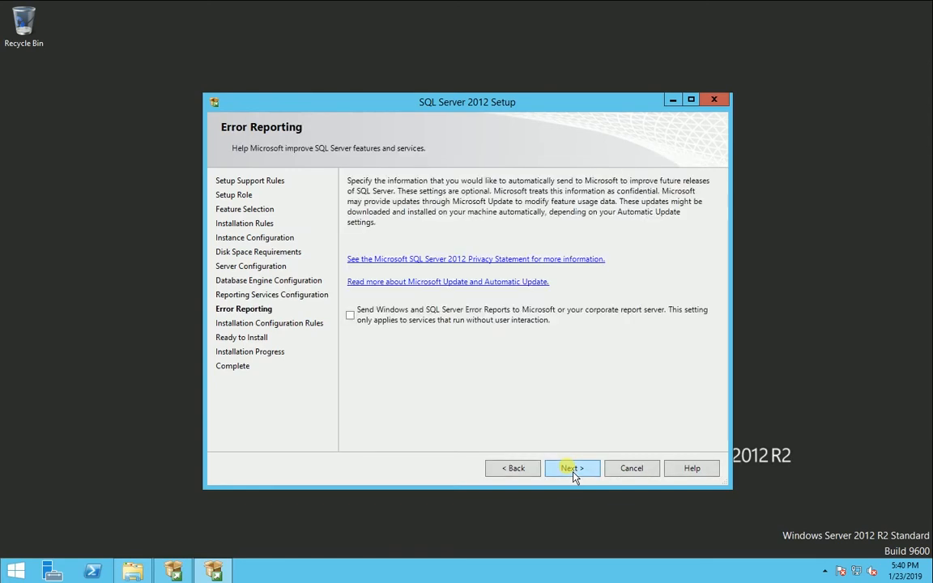
left_click(572, 470)
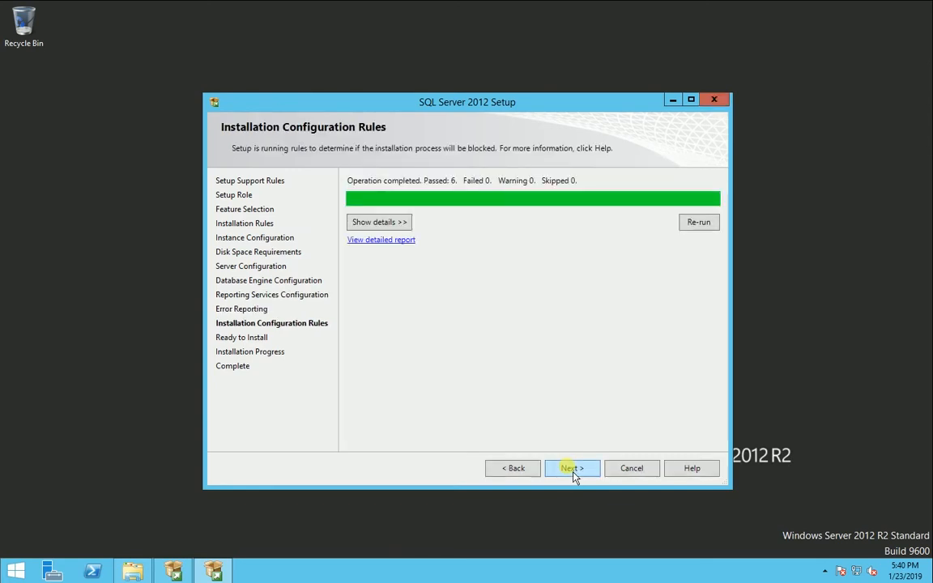
left_click(379, 222)
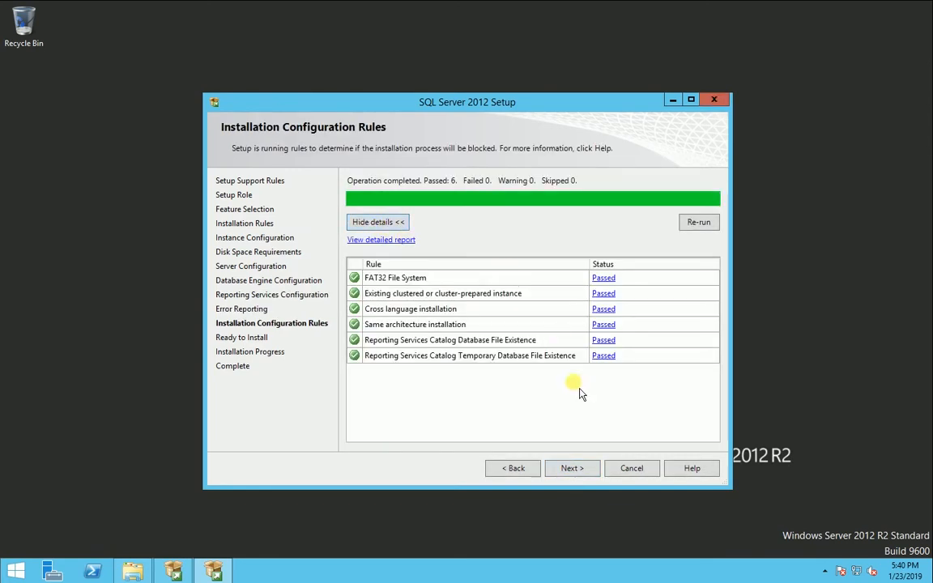
left_click(578, 471)
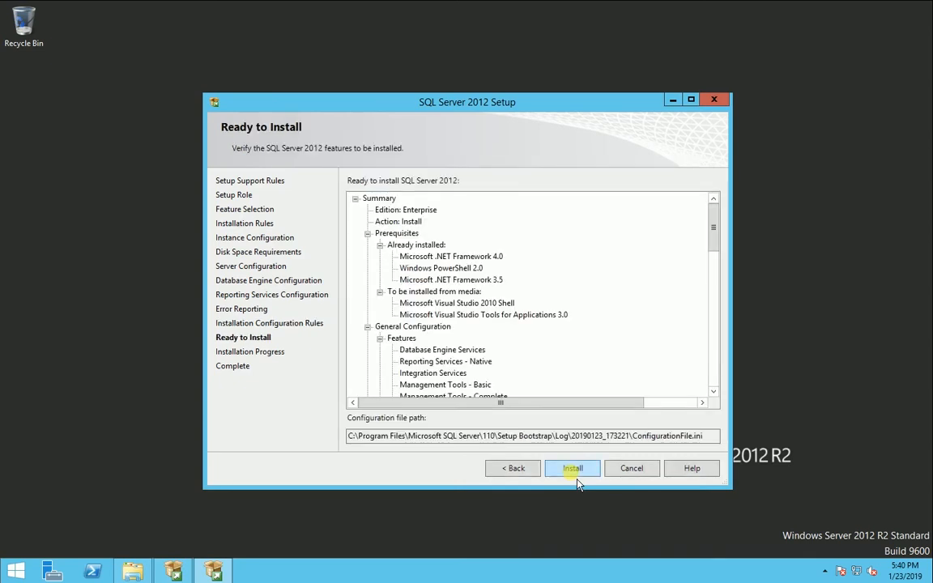
left_click(574, 473)
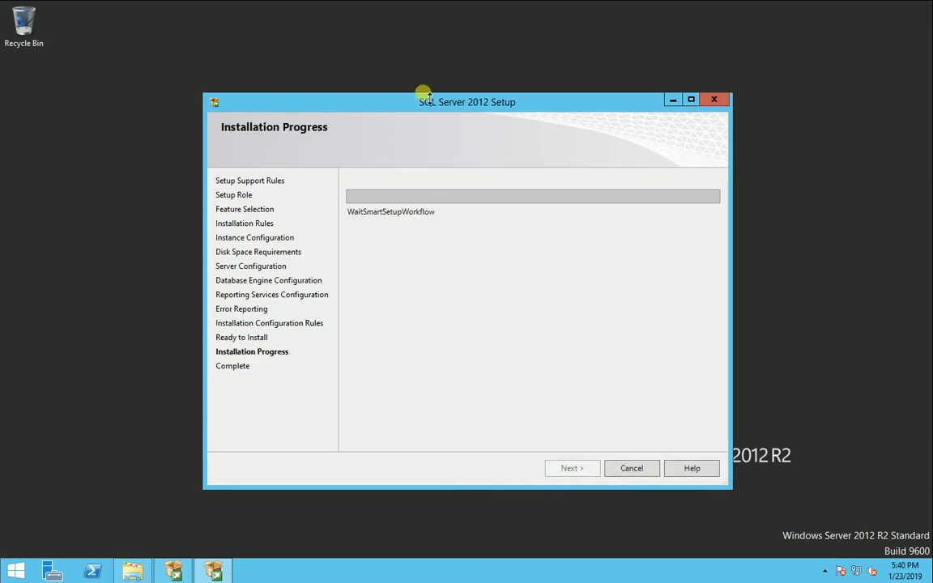
Review the status of each installed feature on the Complete page and close the SQL Server setup wizard
left_click_drag(427, 98, 433, 115)
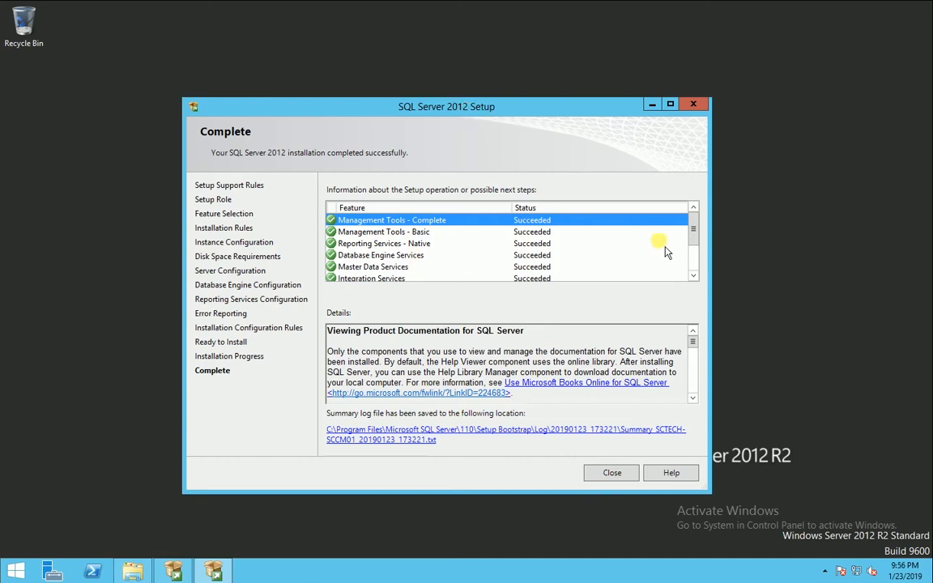
left_click_drag(694, 233, 695, 278)
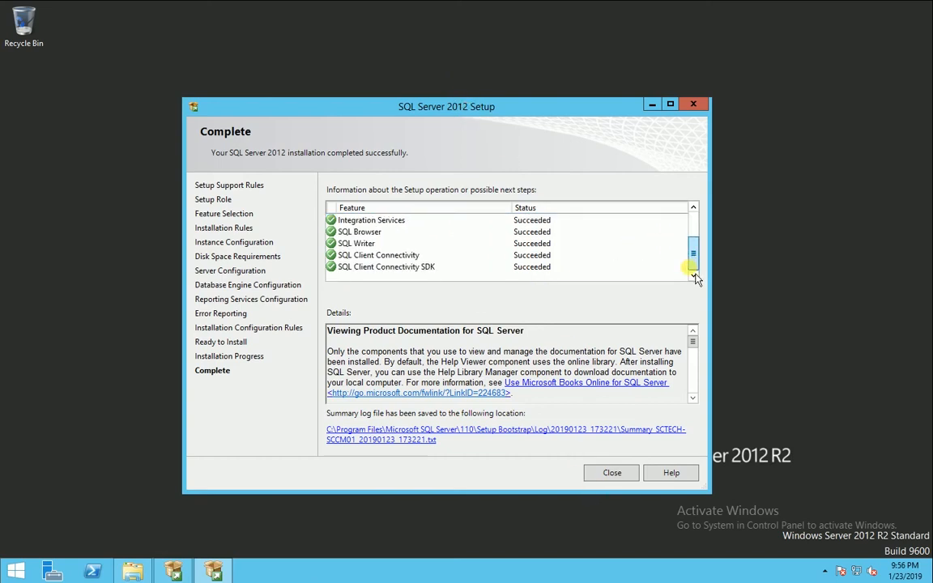
scroll(629, 243, "up", 2)
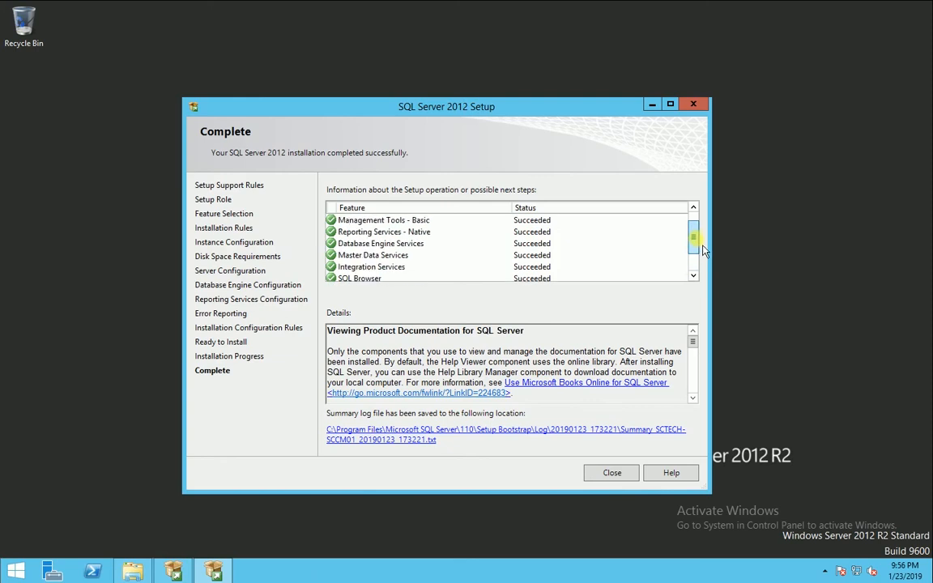
left_click(632, 217)
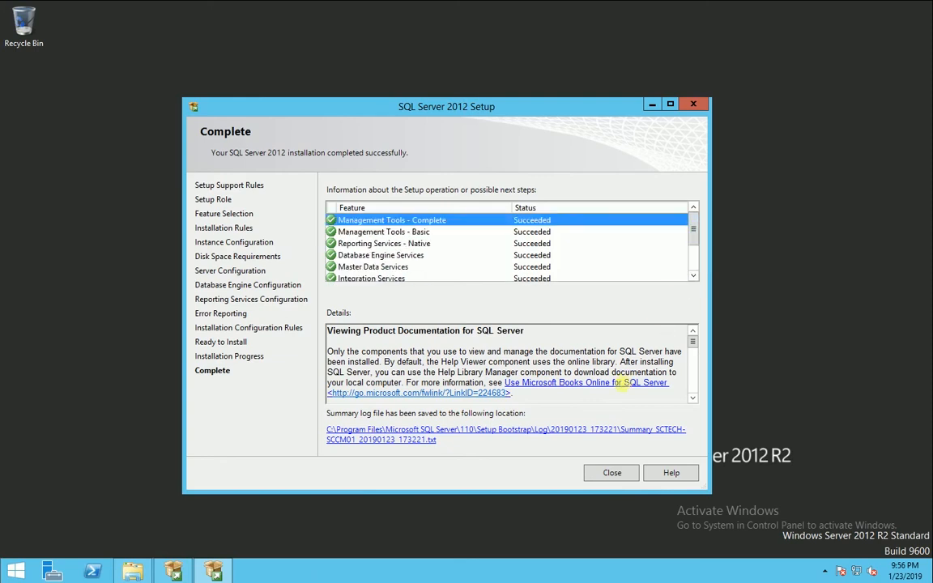
left_click(612, 473)
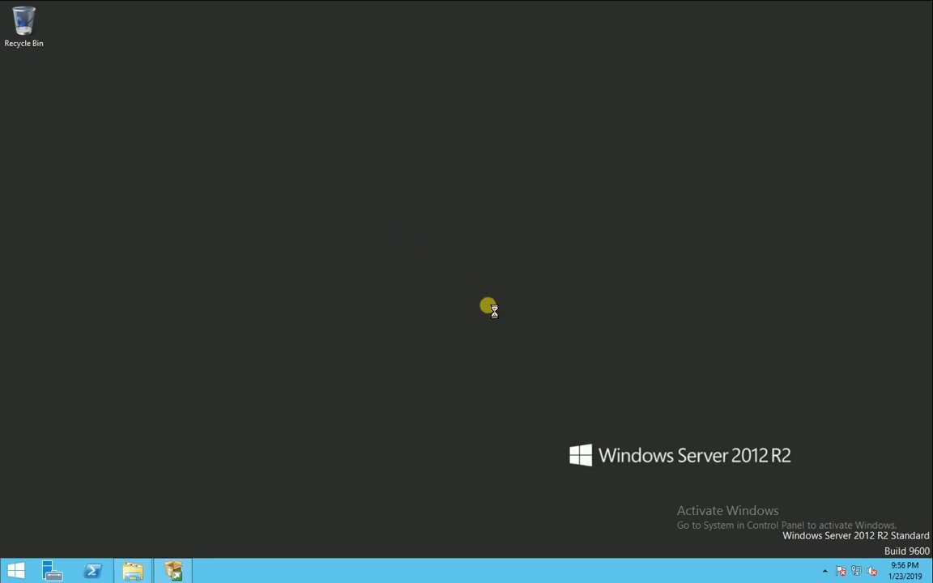
Refresh the desktop and restart the server
right_click(396, 250)
left_click(439, 289)
right_click(16, 573)
mouse_move(160, 544)
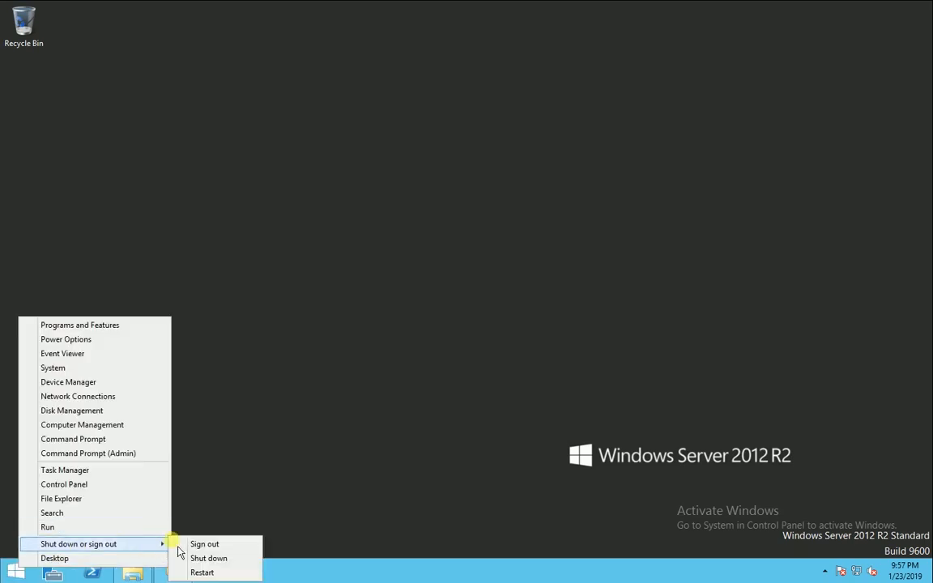
left_click(203, 573)
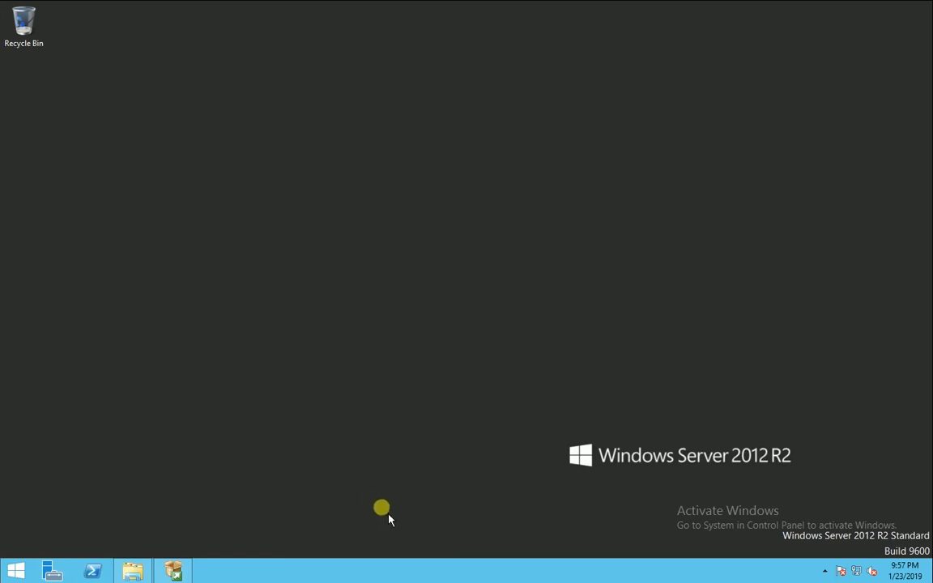
left_click(221, 550)
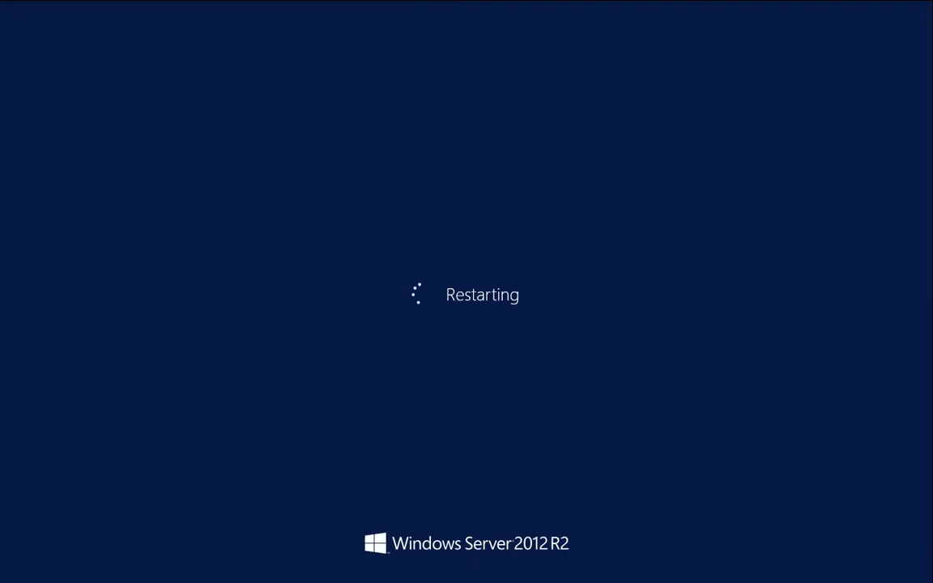